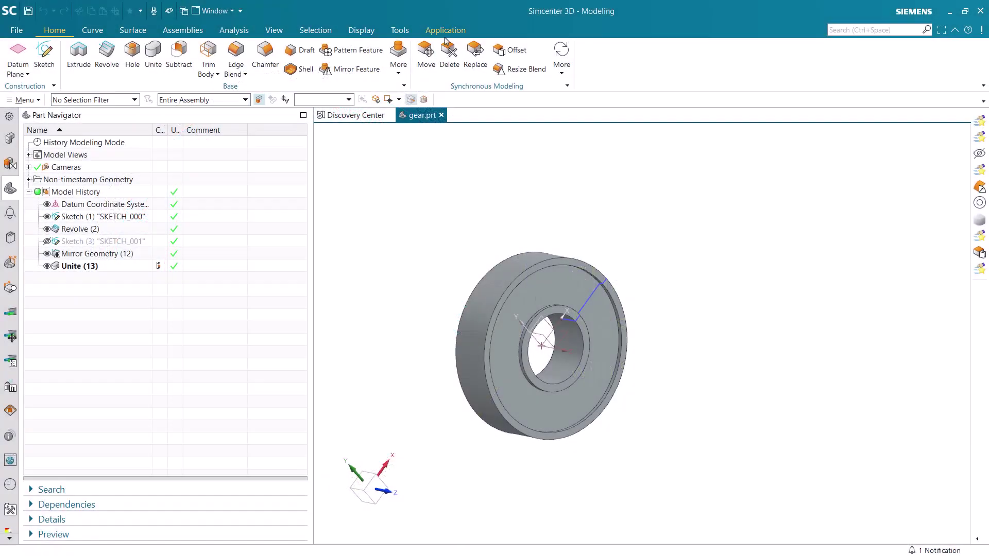
Switch to Pre/Post and create gear_fem1.fem and gear_sim1.sim for the gear.
left_click(446, 31)
left_click(17, 54)
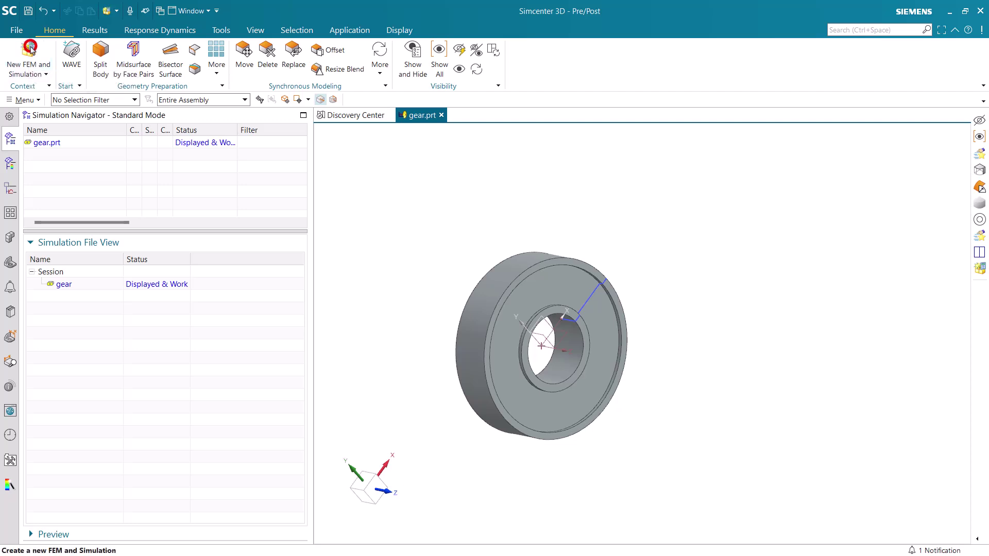
left_click(31, 50)
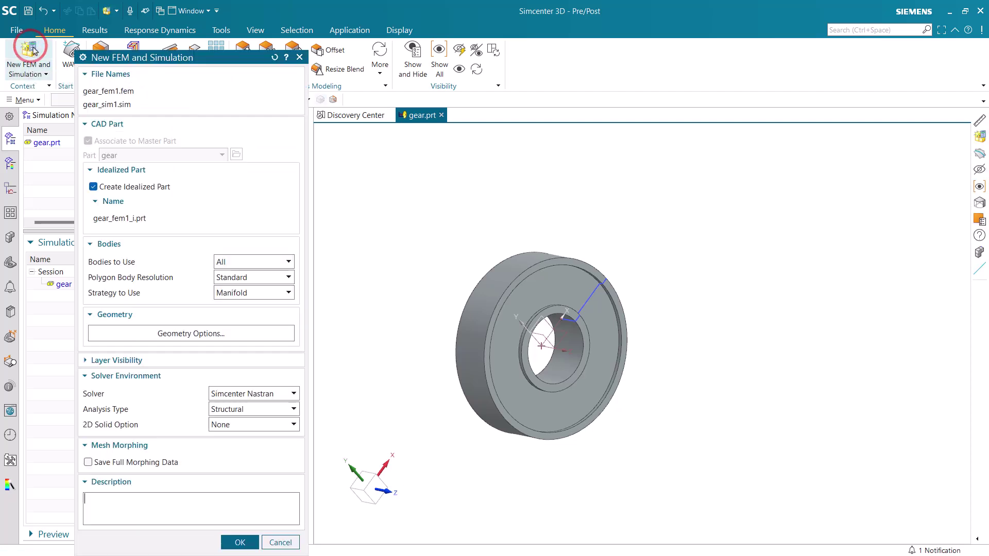
left_click(242, 542)
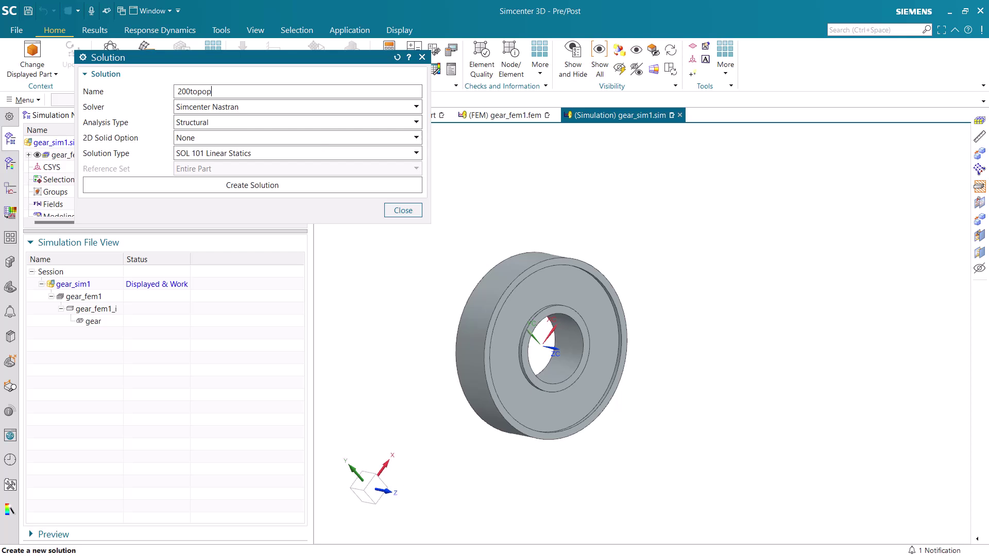
Create 200topopt as a SOL 200 Topology Optimization solution and edit DESMAX to 100.
left_click(329, 153)
scroll(340, 281, "down", 5)
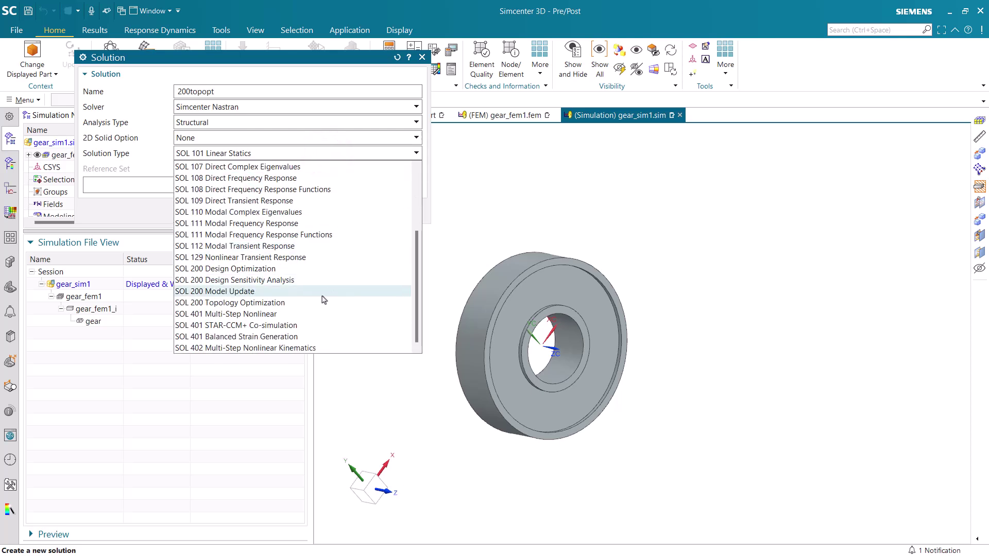
left_click(315, 304)
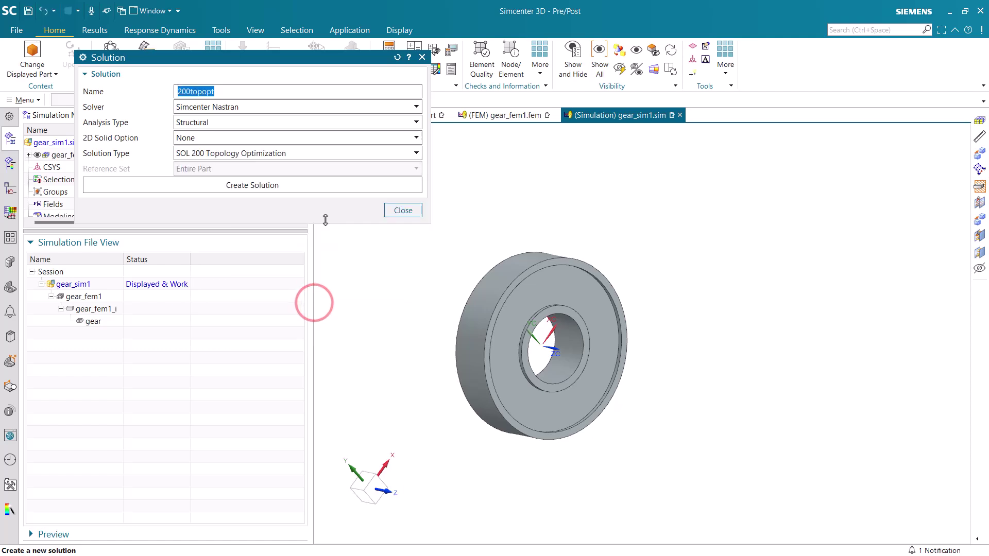
left_click(320, 190)
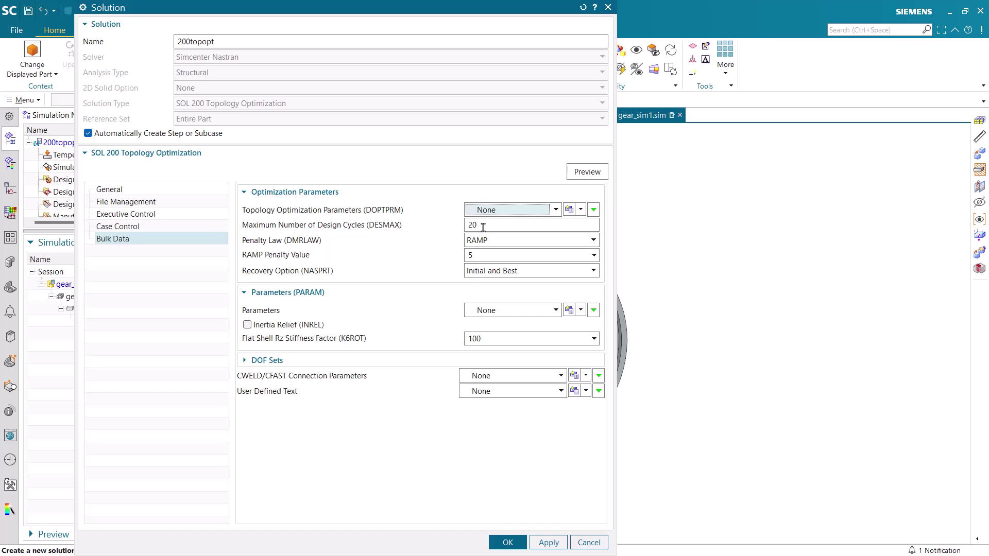
double_click(493, 224)
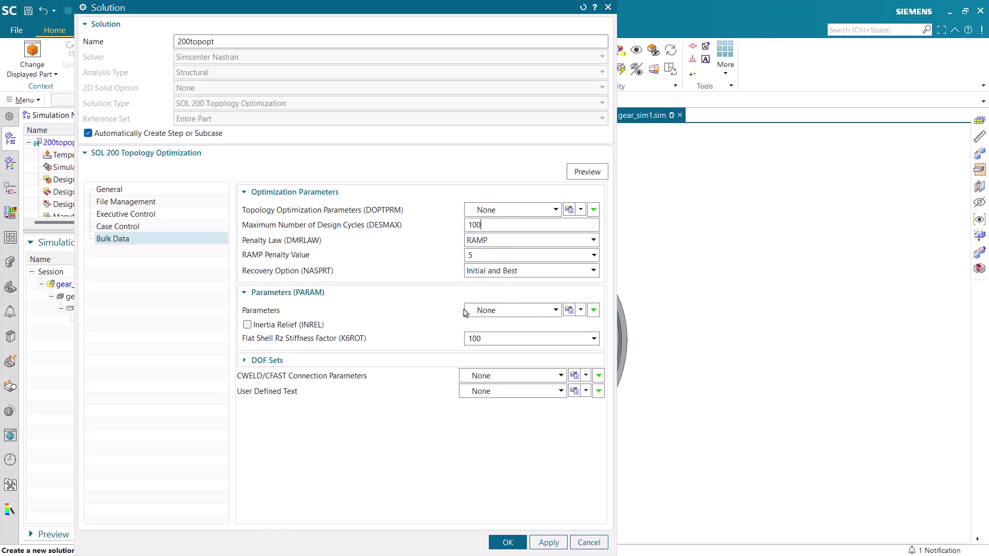
Finish the 200topopt settings and add a Nastopt - Statics 1 step.
left_click(497, 541)
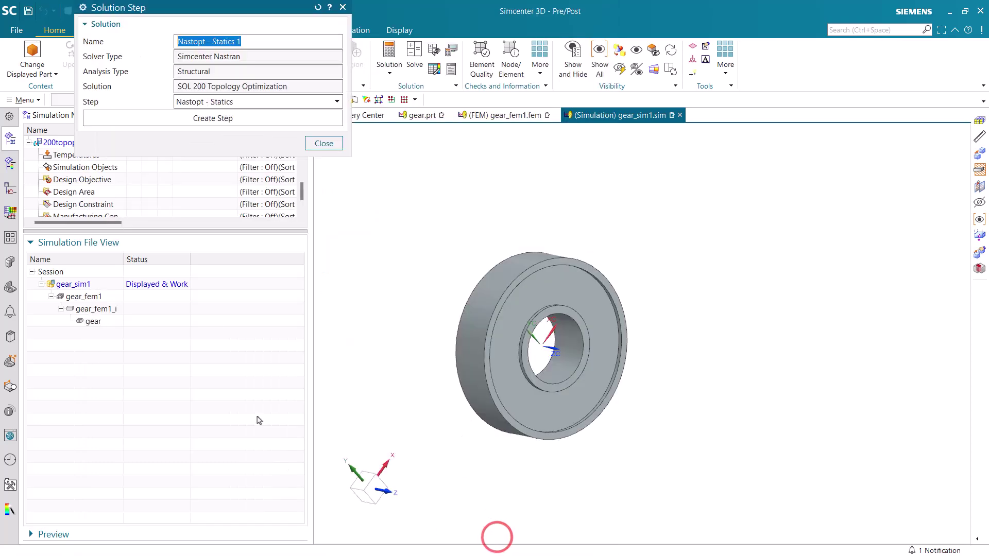
left_click(215, 102)
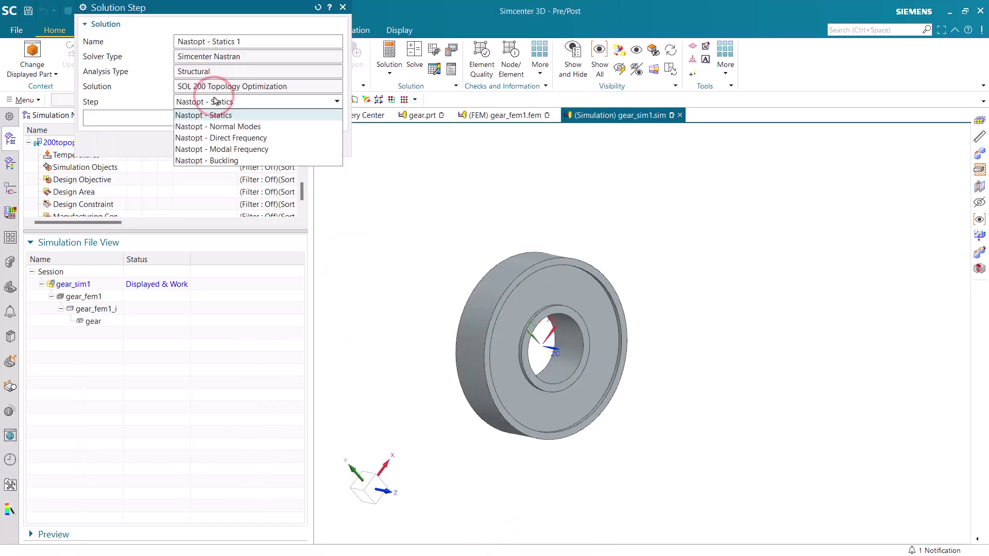
left_click(215, 101)
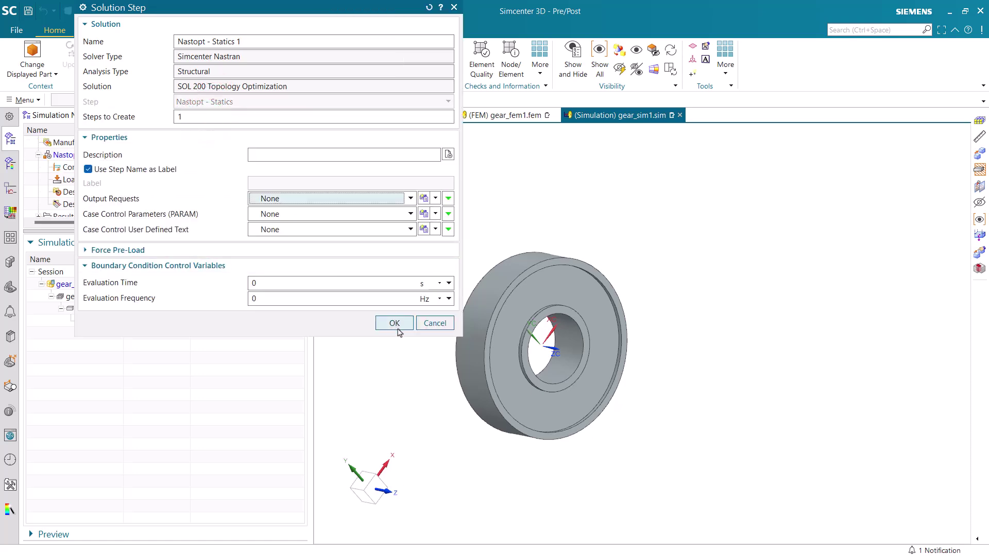
left_click(395, 323)
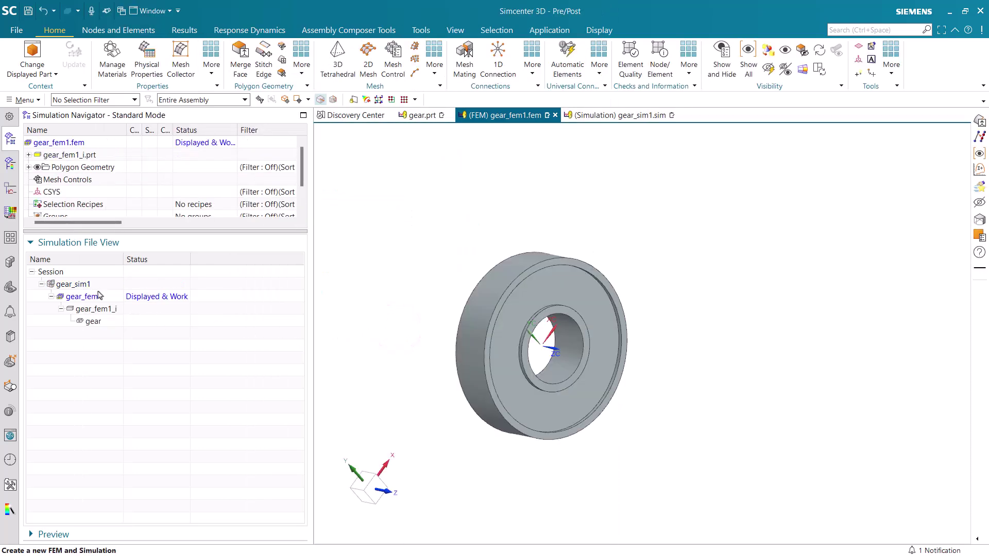
Add a Nastopt - Normal Modes 1 step to the 200topopt solution.
double_click(81, 283)
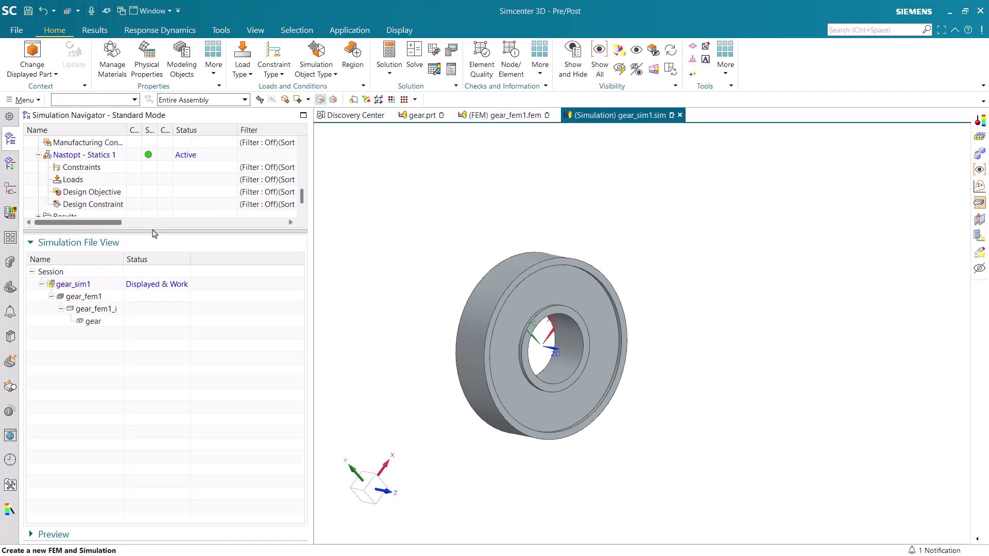
left_click_drag(153, 231, 152, 390)
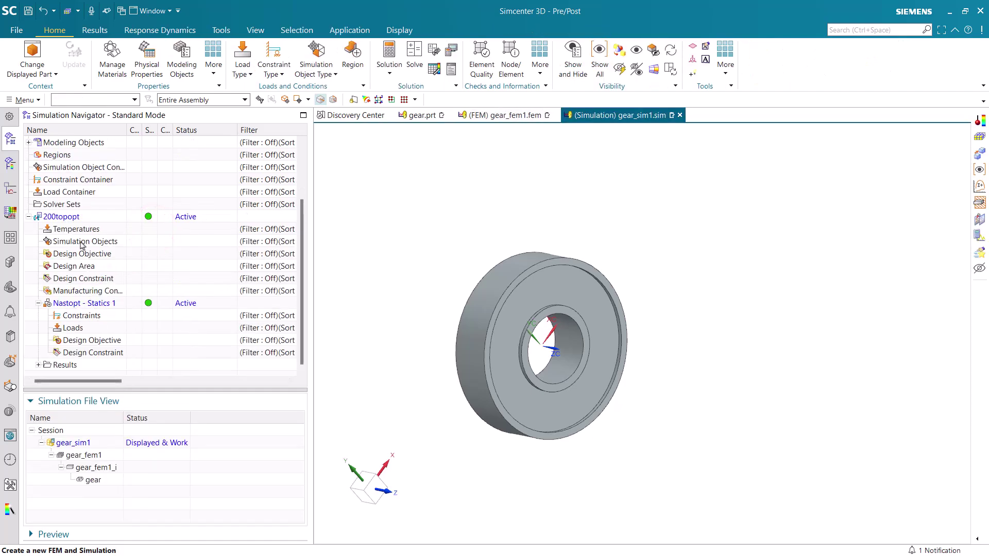
right_click(72, 222)
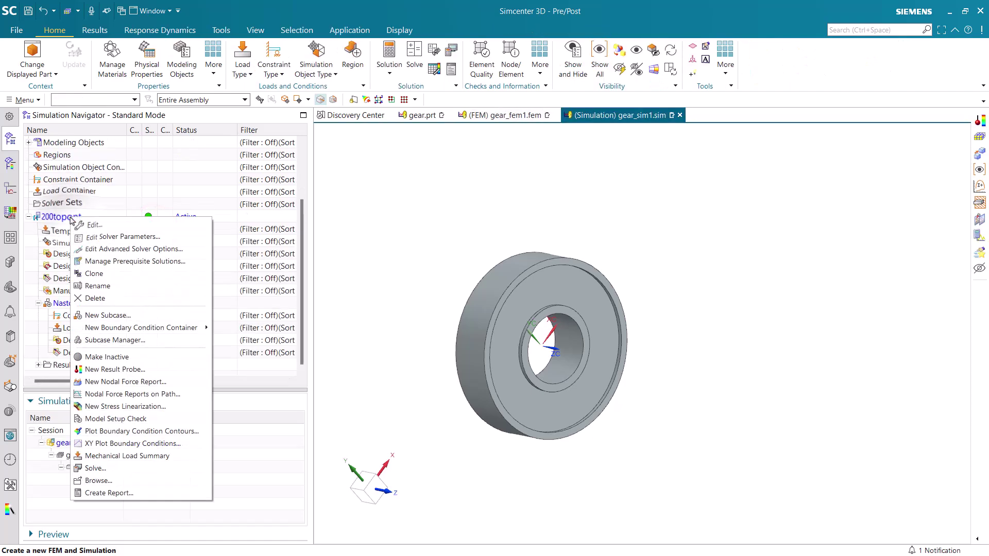
left_click(112, 319)
left_click(238, 102)
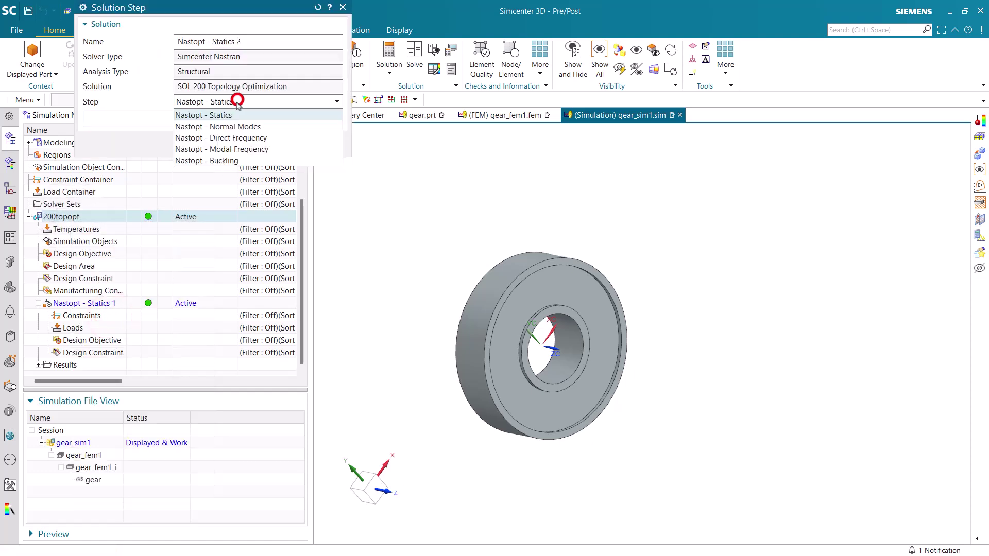
left_click(228, 125)
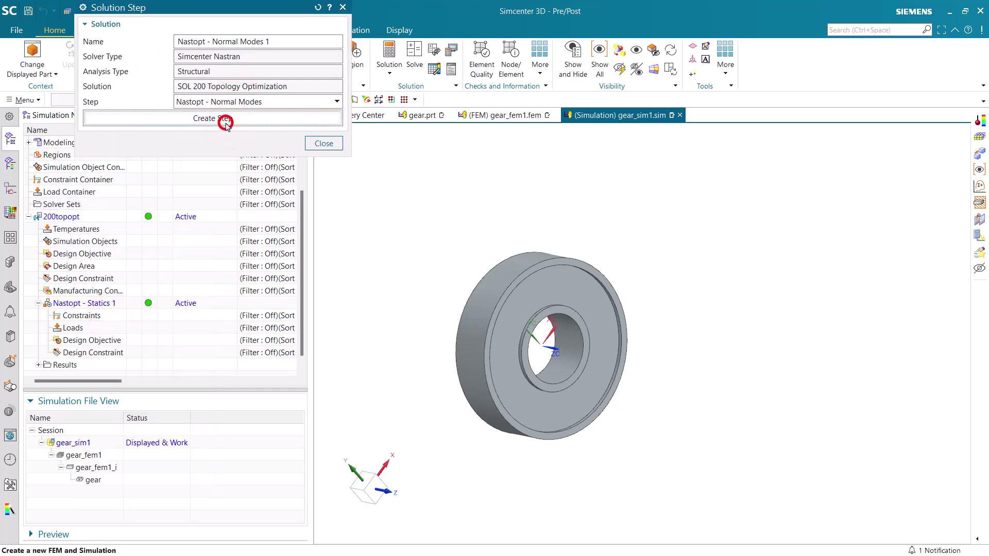
left_click(228, 122)
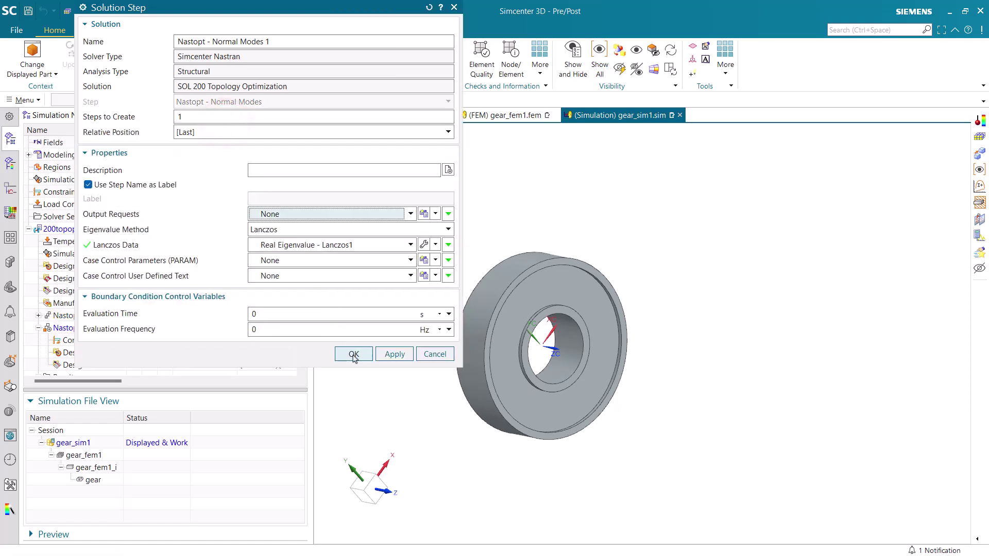
left_click(354, 354)
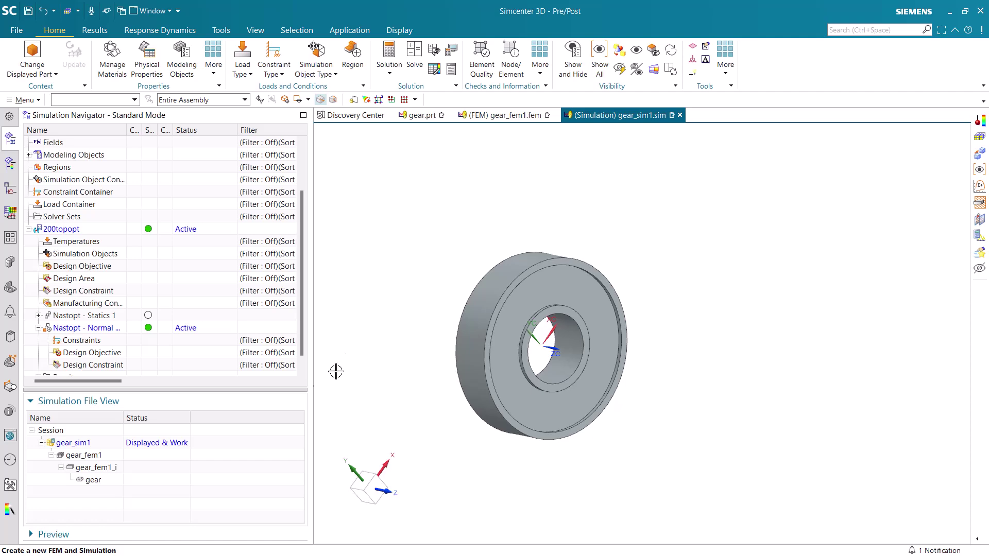
Promote the gear body in the idealized part gear_fem1_i.
double_click(96, 468)
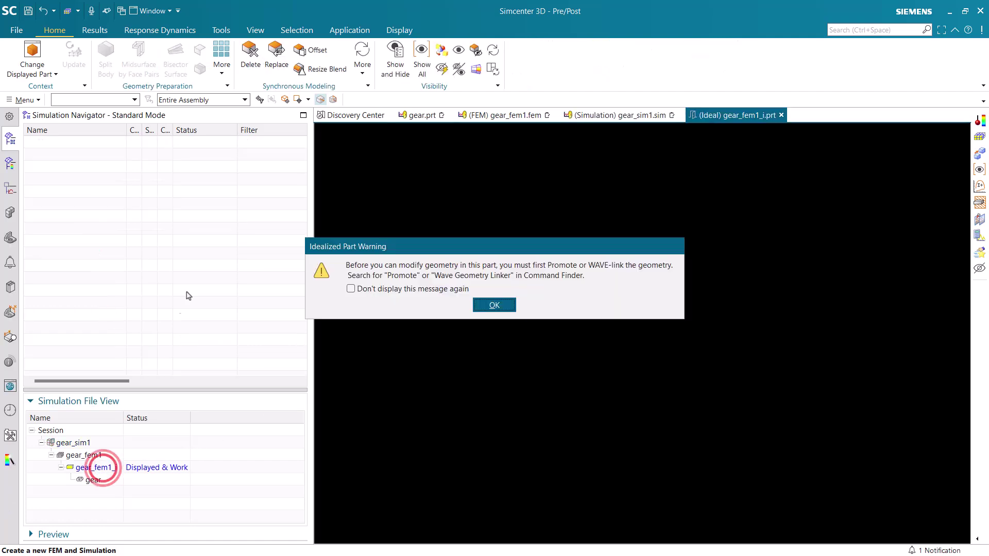
left_click(480, 308)
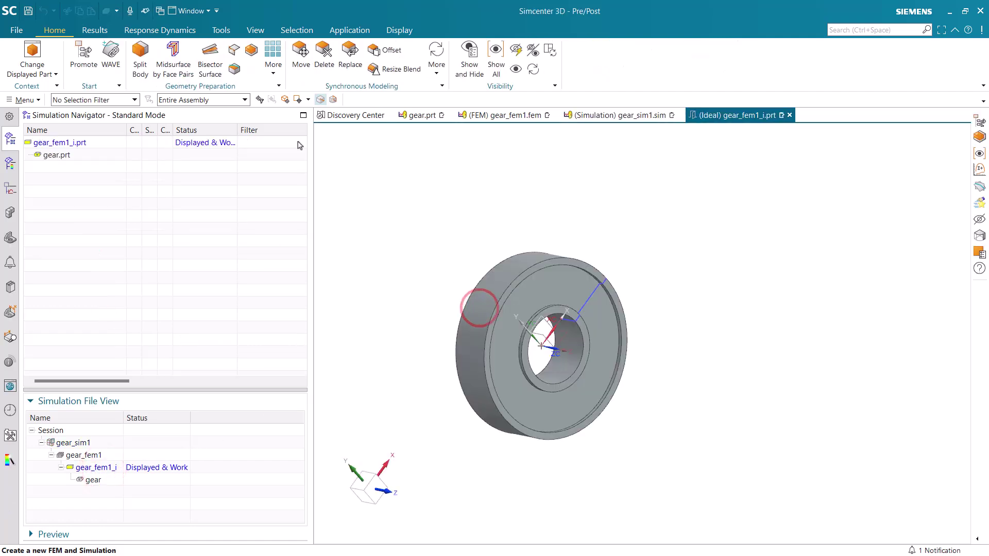
left_click(81, 58)
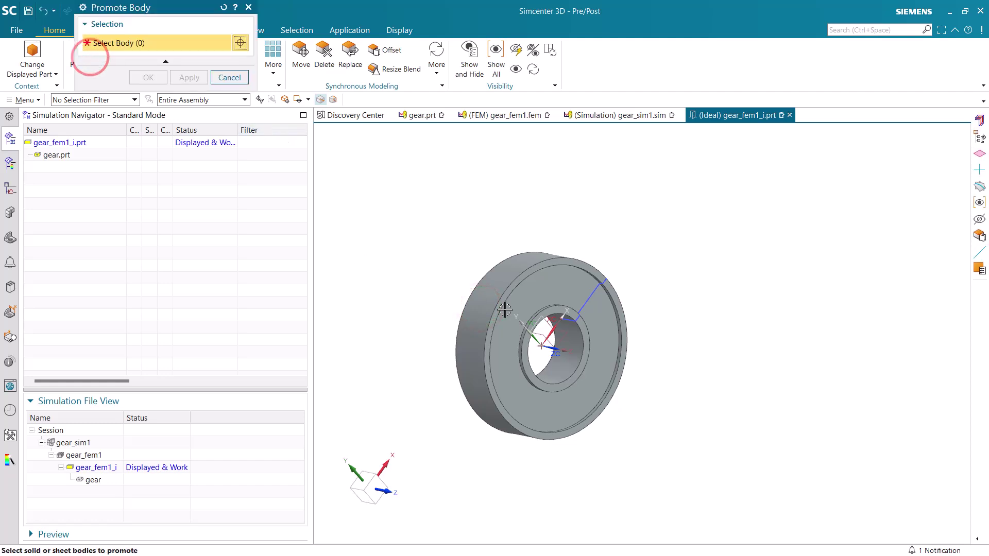
left_click(515, 311)
left_click(148, 77)
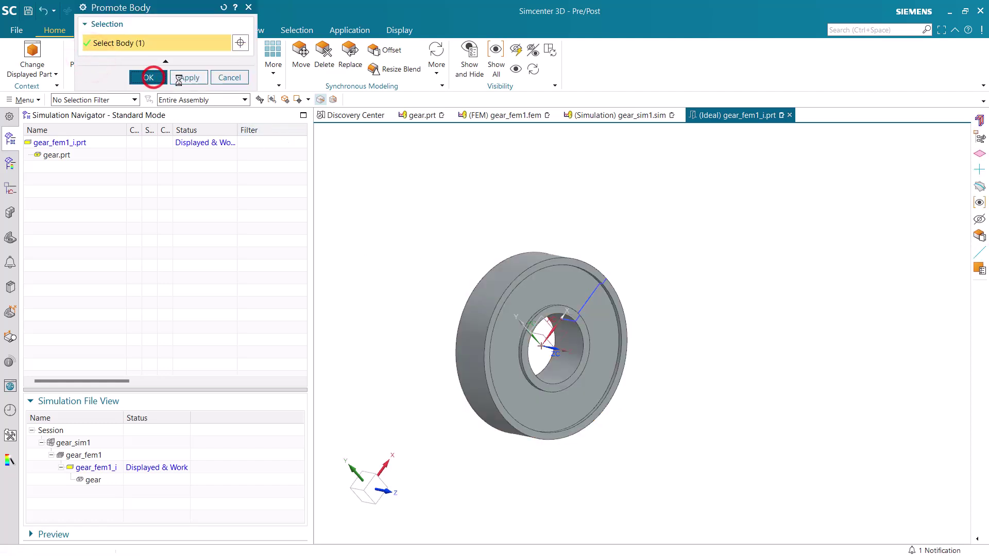
Start a face-pair midsurface on the gear body and remove automatic pairs Set 7 and Set 6.
left_click(178, 54)
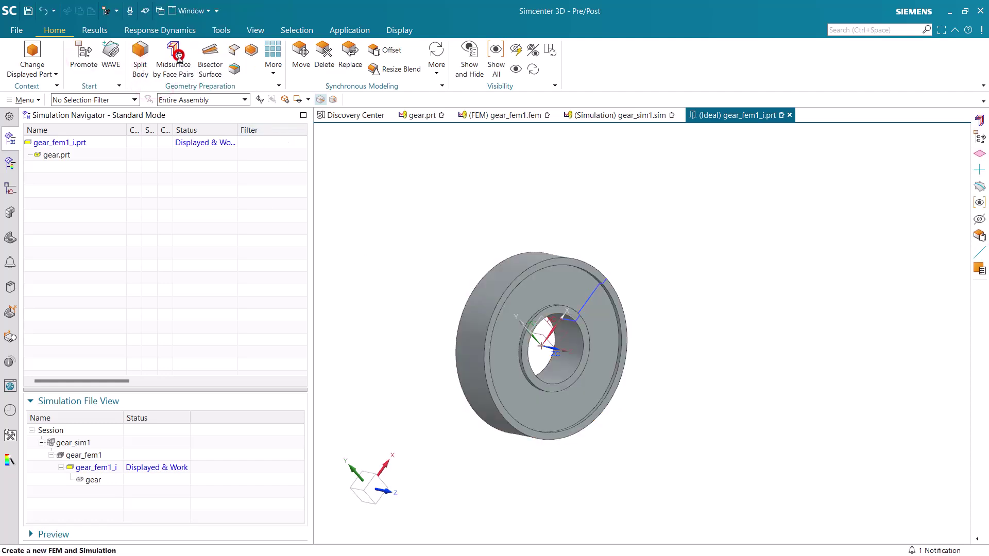
left_click(536, 303)
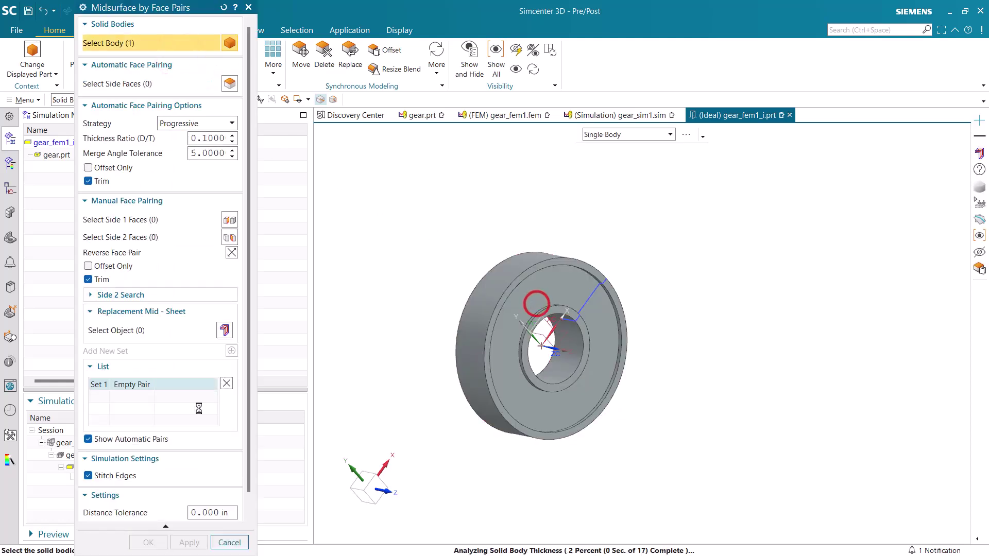
left_click(116, 439)
left_click(117, 439)
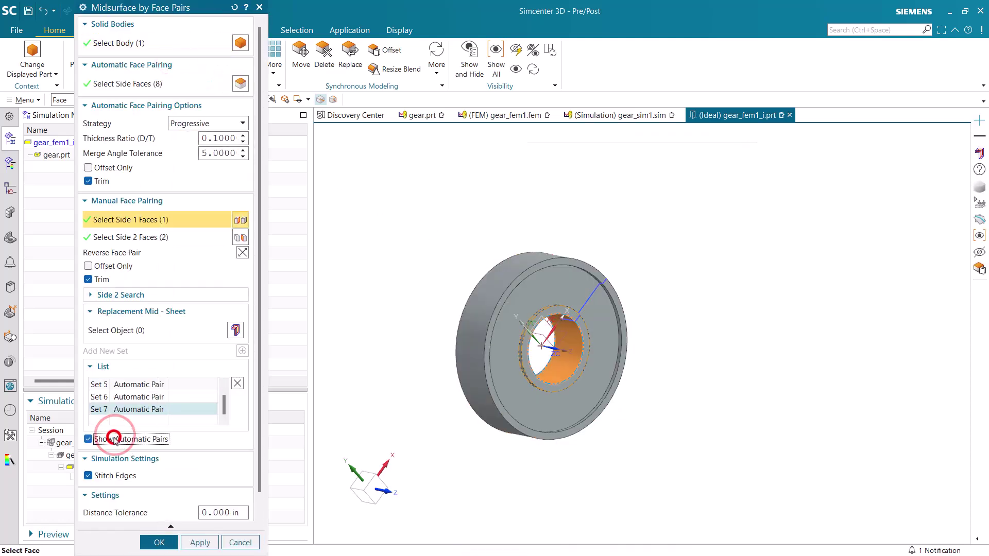
left_click(238, 384)
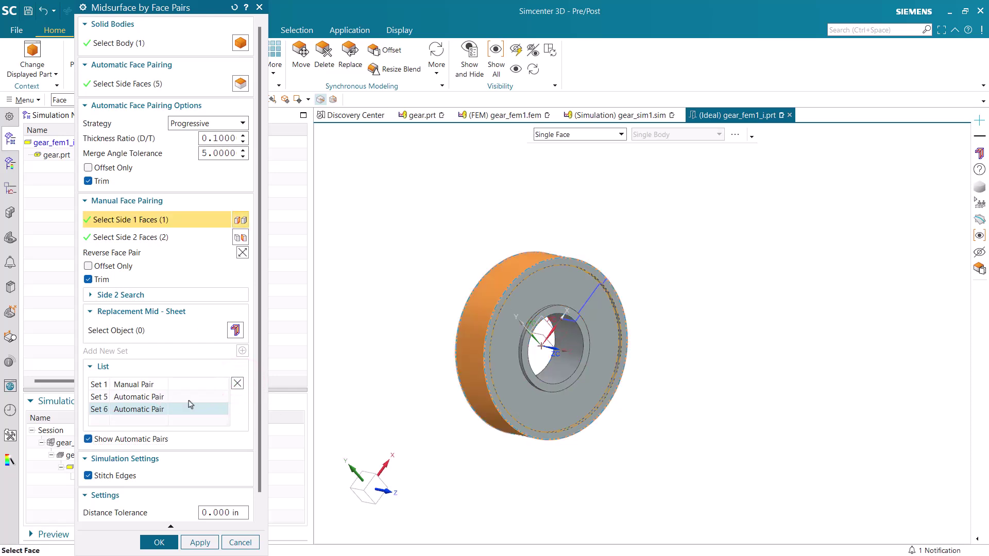
left_click(237, 384)
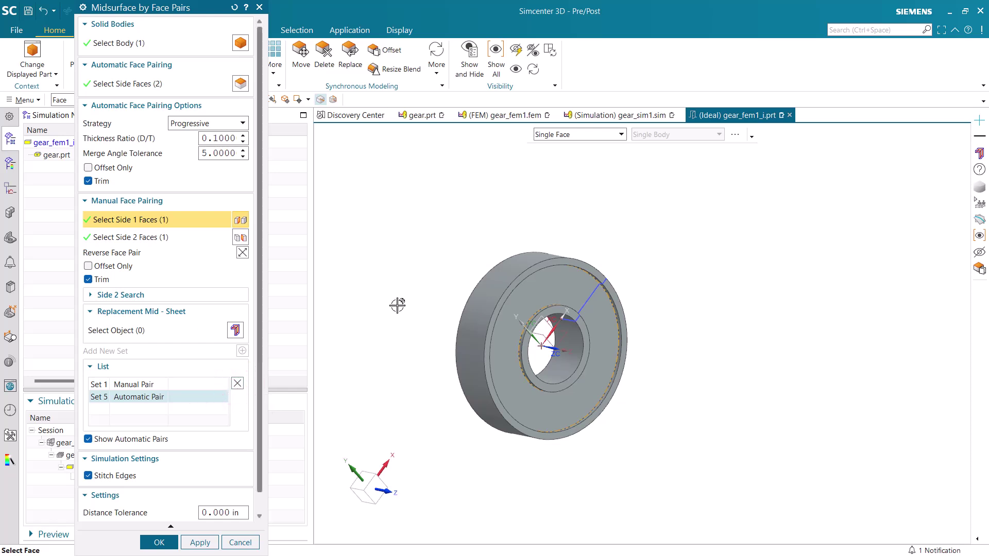
Pick the first-side and opposite second-side faces manually and create the midsurface sheet.
middle_click_drag(398, 302, 515, 304)
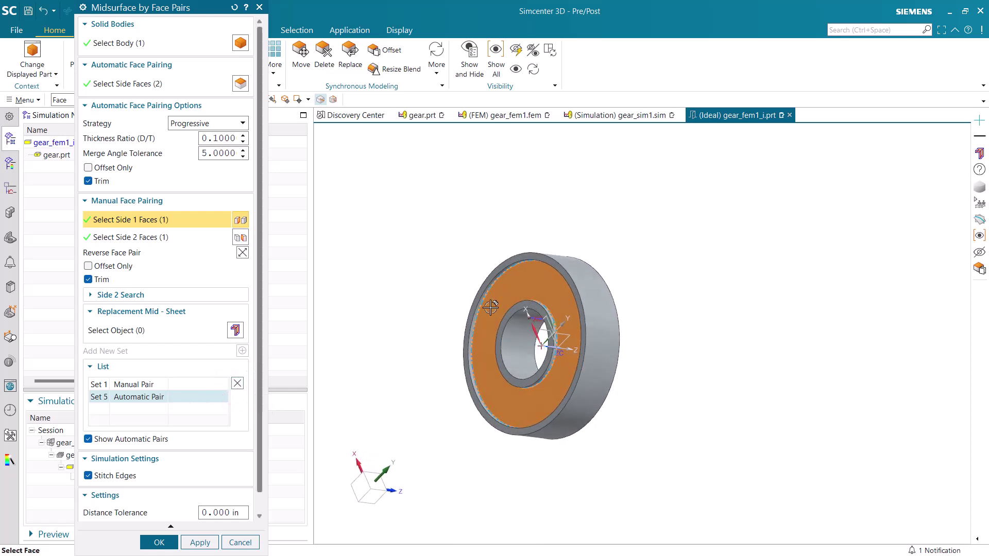
left_click(519, 301)
middle_click(517, 259)
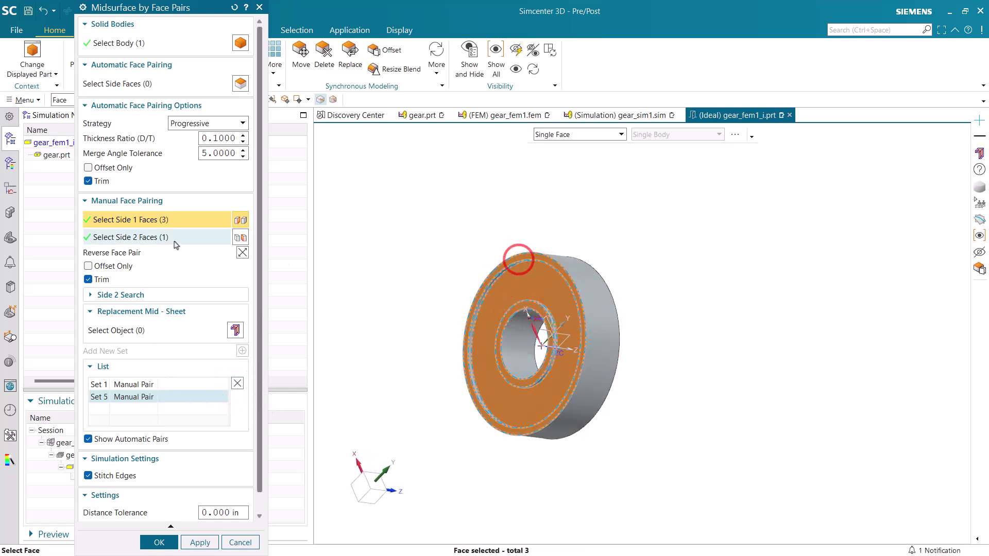
mouse_move(408, 280)
middle_mouse_down()
mouse_move(430, 280)
mouse_move(395, 282)
middle_mouse_up()
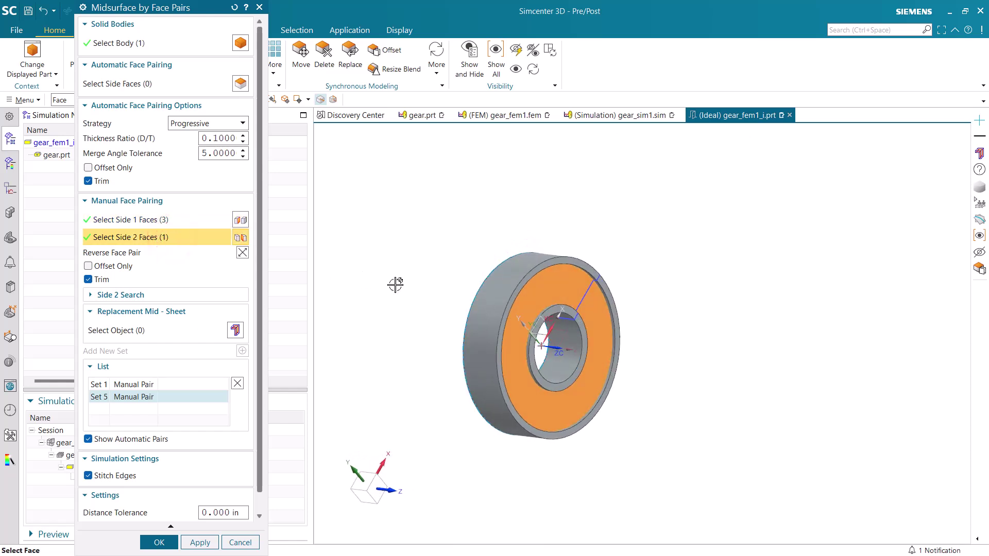
left_click(565, 308)
left_click(572, 259)
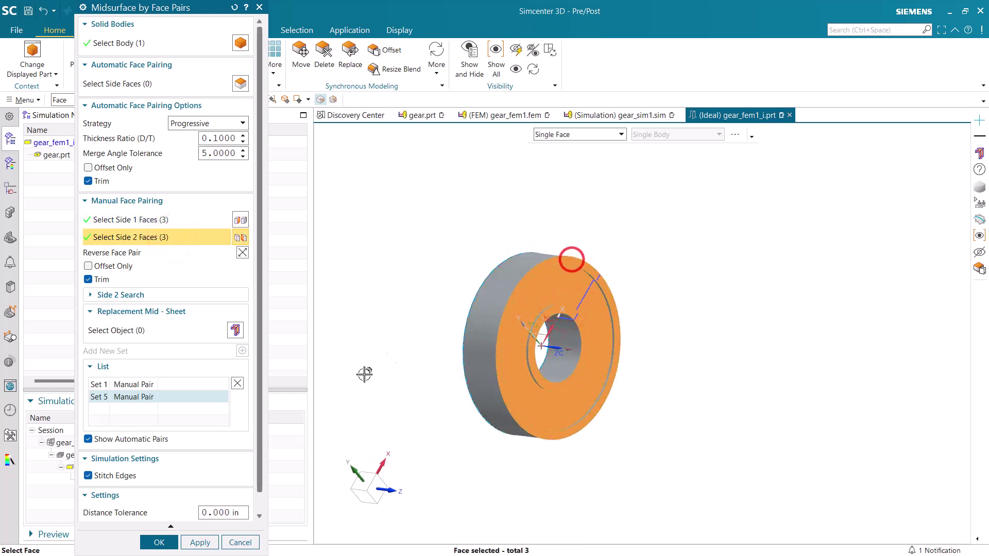
left_click(159, 542)
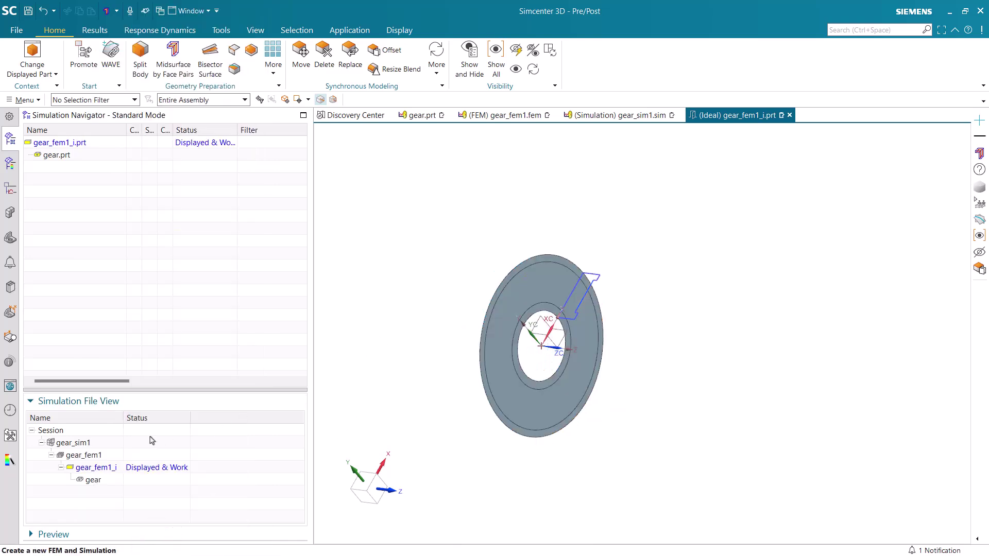
Work in gear_fem1.fem with the solid GEAR (1) body hidden, ready for 2D meshing.
double_click(100, 456)
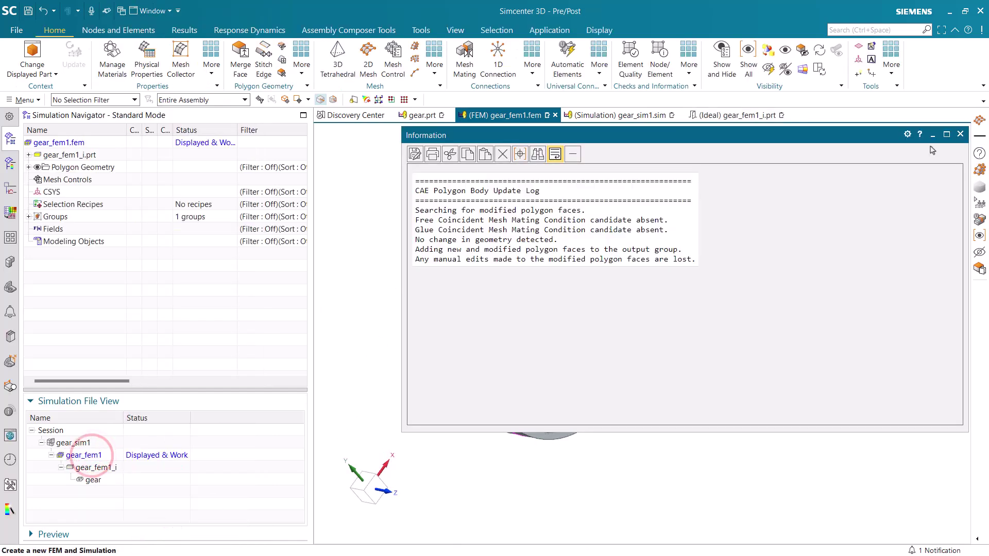
left_click(960, 134)
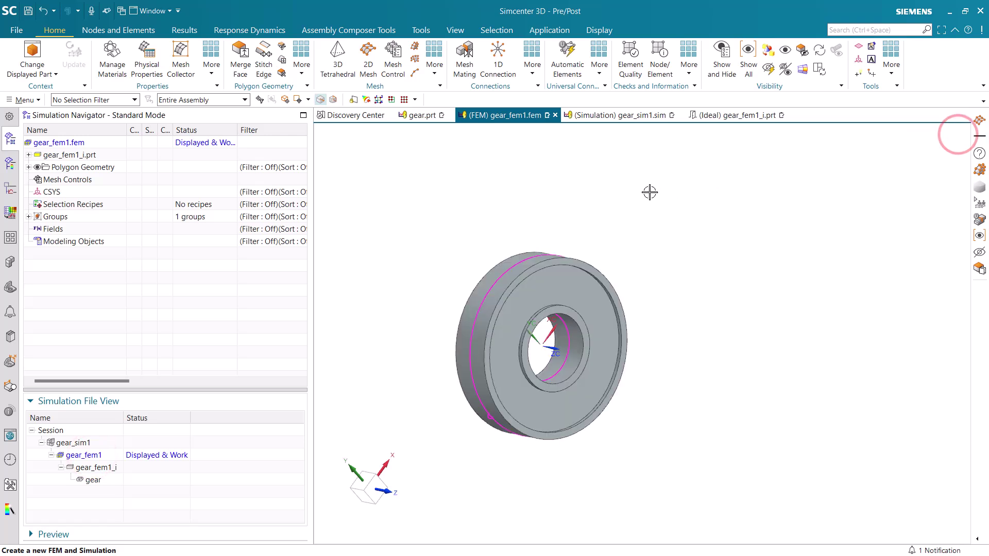
left_click(29, 168)
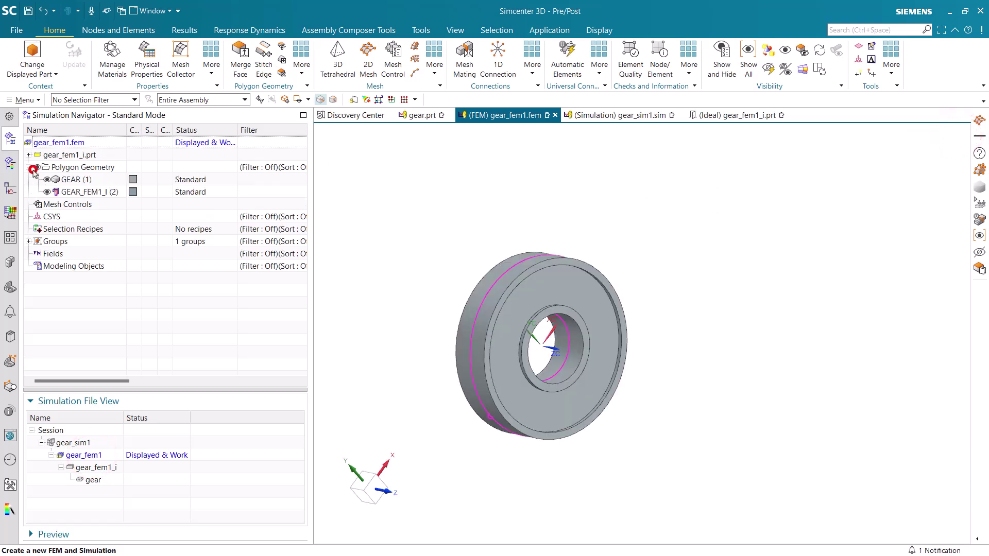
left_click(47, 179)
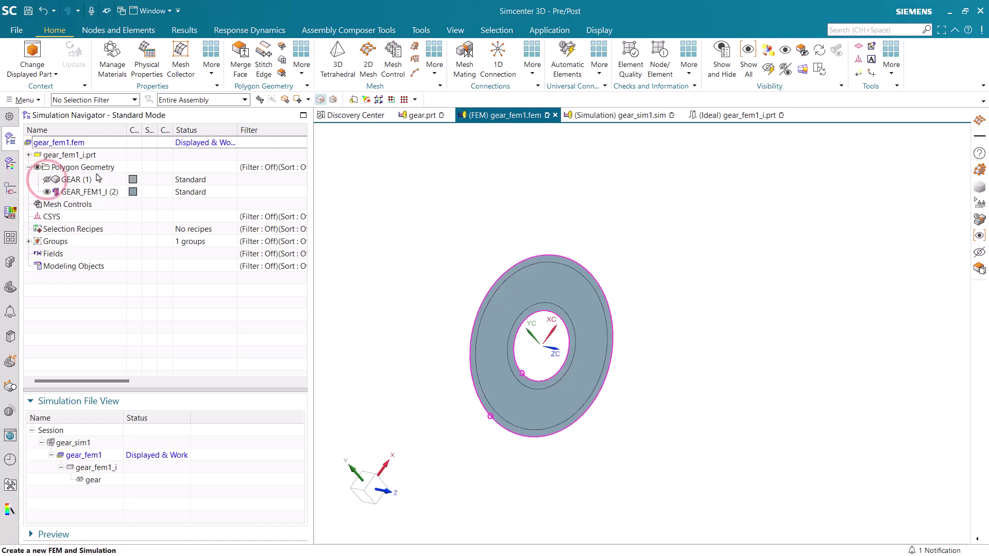
left_click(368, 58)
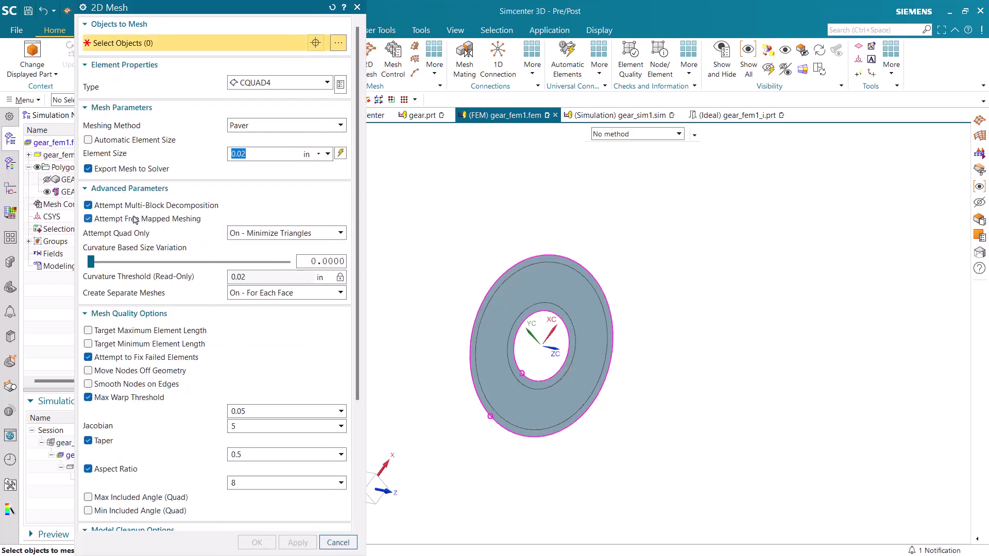
Mesh the whole gear polygon body with 0.02 in CQUAD4 Paver shells, one mesh per face.
left_click(513, 304)
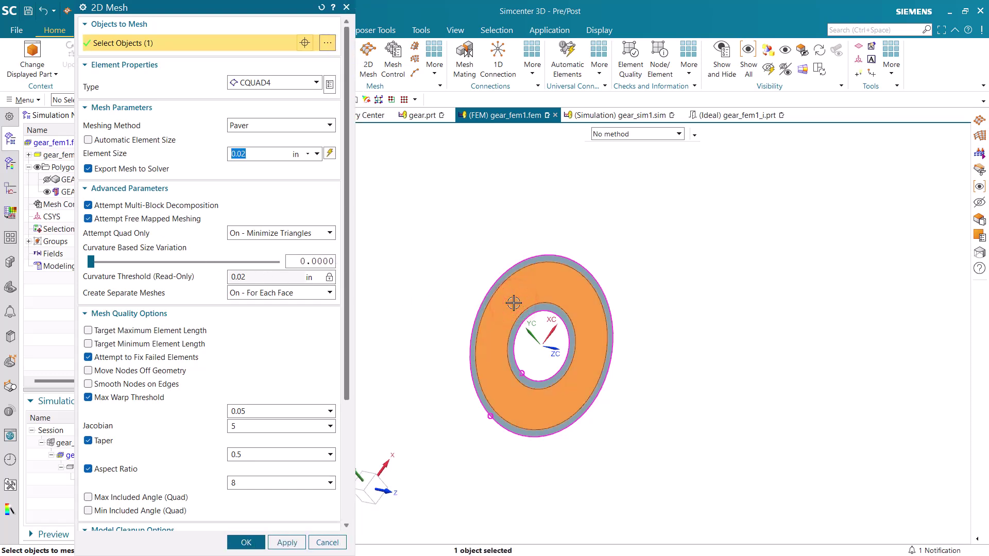
left_click(513, 303, "shift")
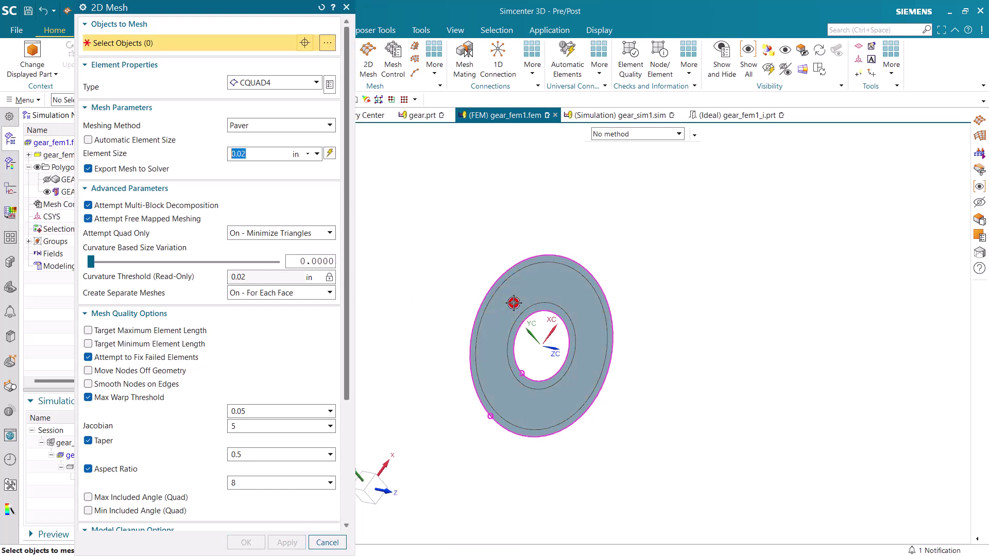
left_click(62, 100)
left_click(75, 139)
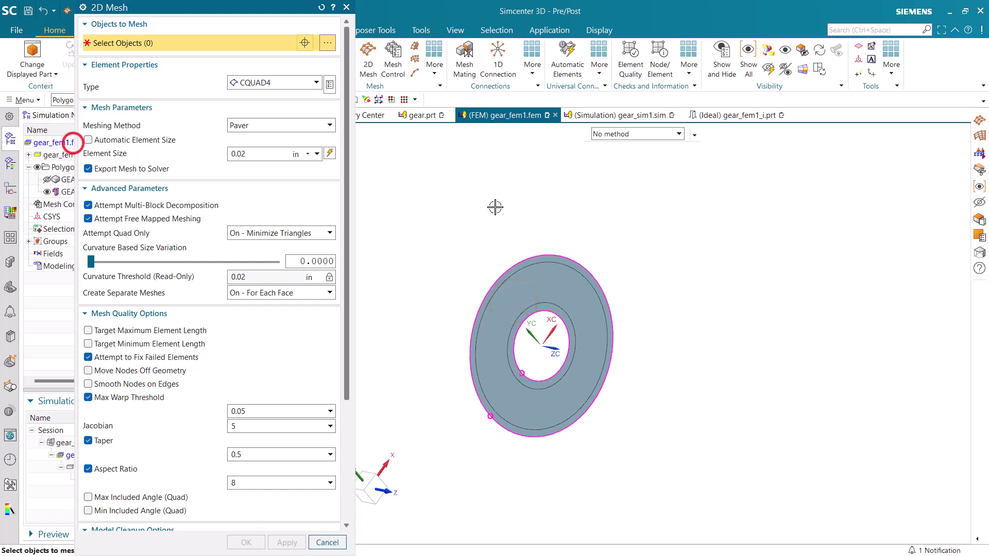
left_click(530, 275)
left_click(298, 293)
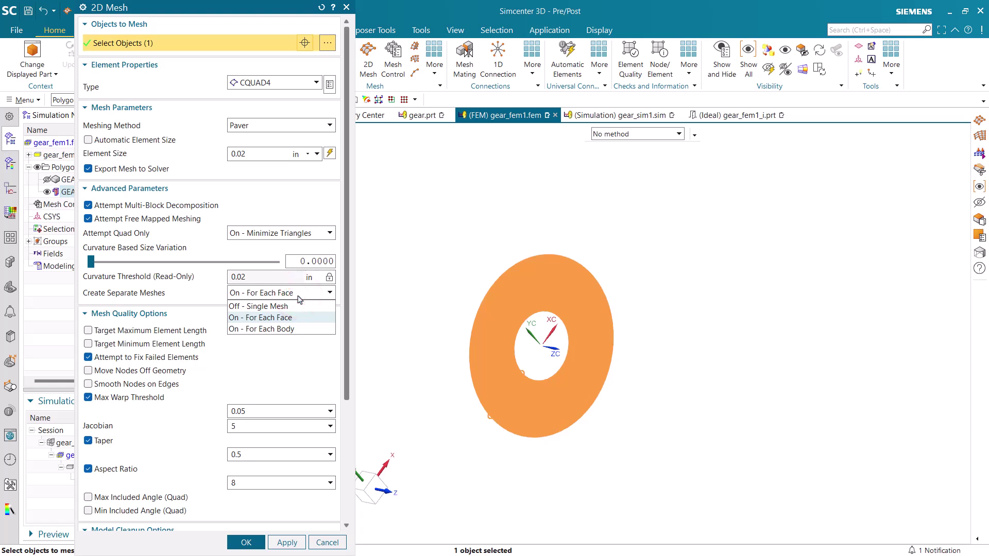
left_click(297, 295)
left_click_drag(346, 273, 337, 407)
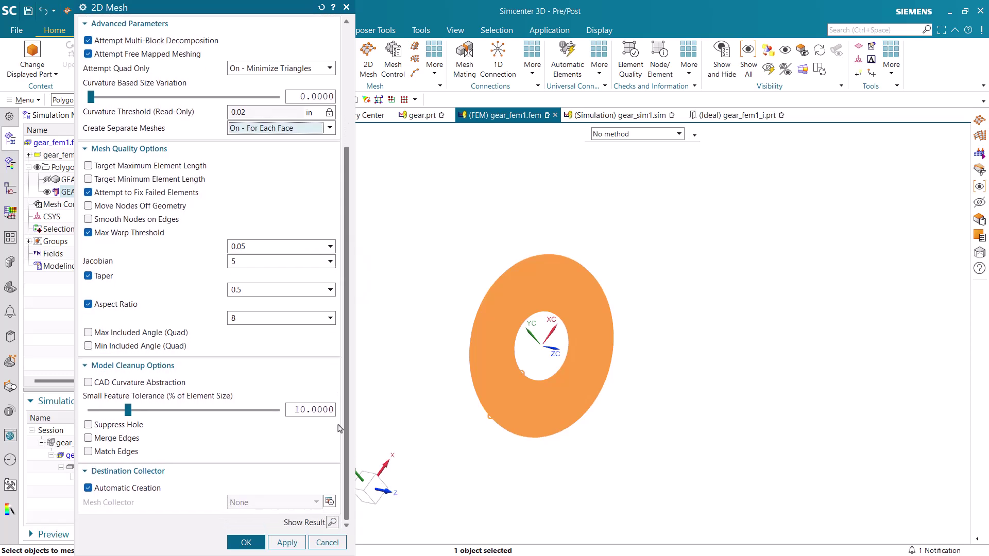
left_click(249, 542)
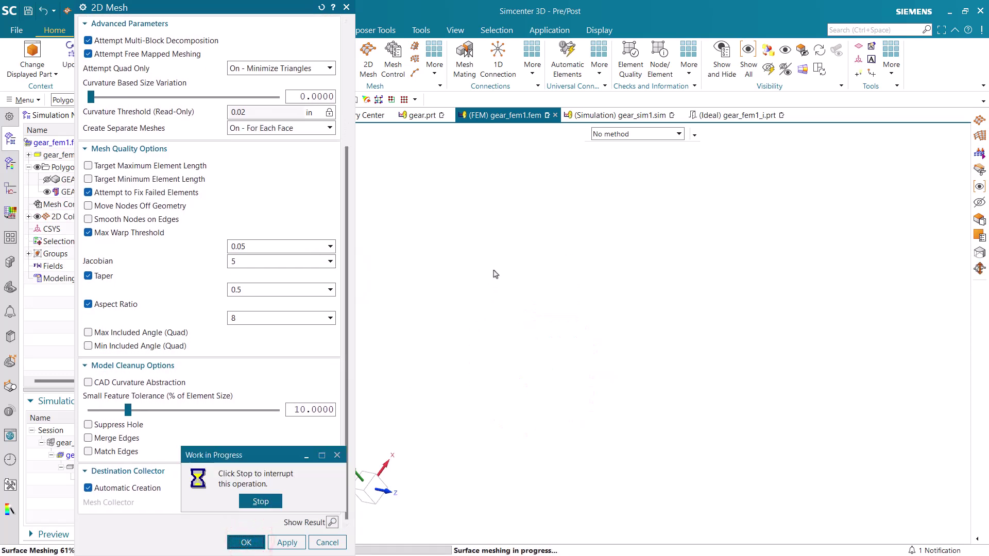
scroll(495, 283, "up", 5)
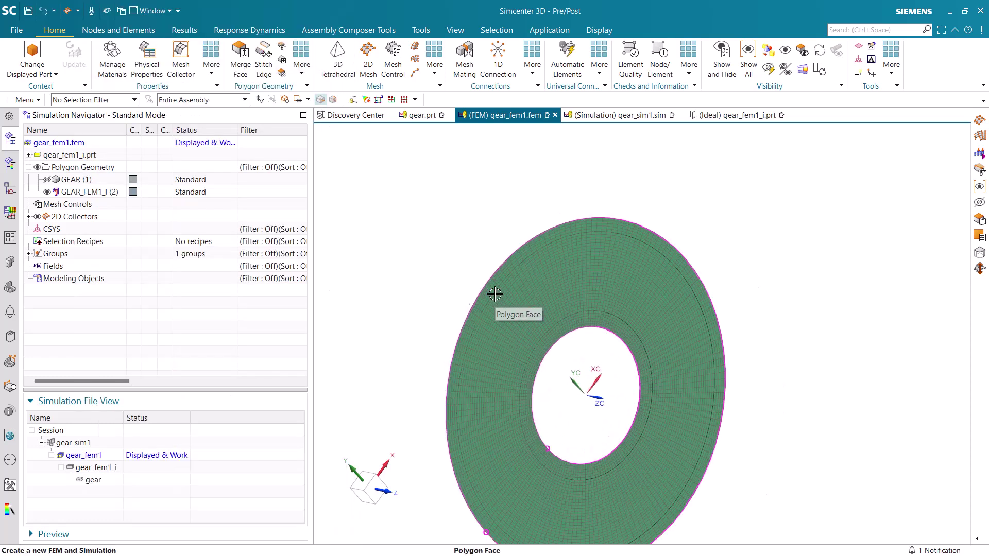
mouse_move(495, 283)
middle_mouse_down()
mouse_move(487, 291)
mouse_move(481, 283)
middle_mouse_up()
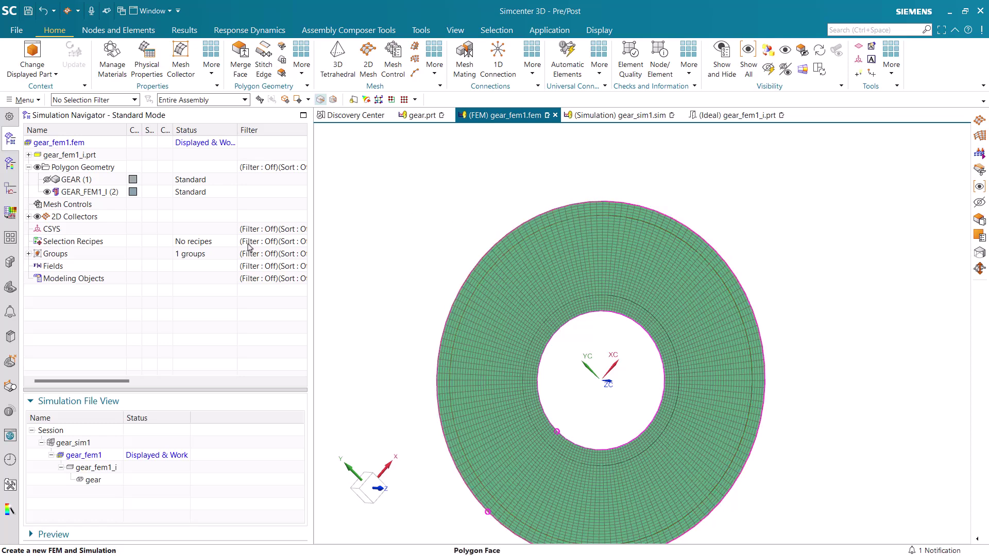
left_click(29, 216)
right_click(75, 228)
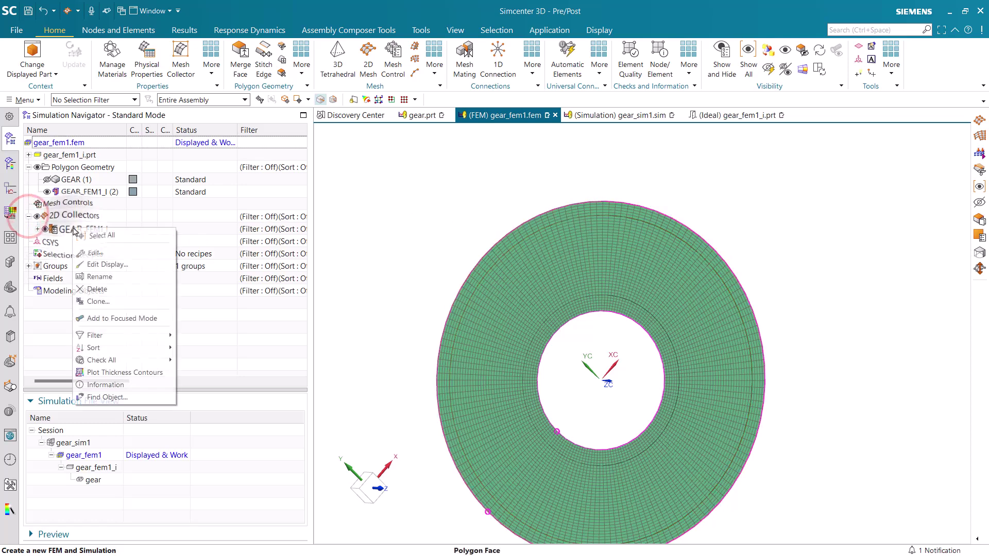
left_click(93, 251)
left_click(254, 76)
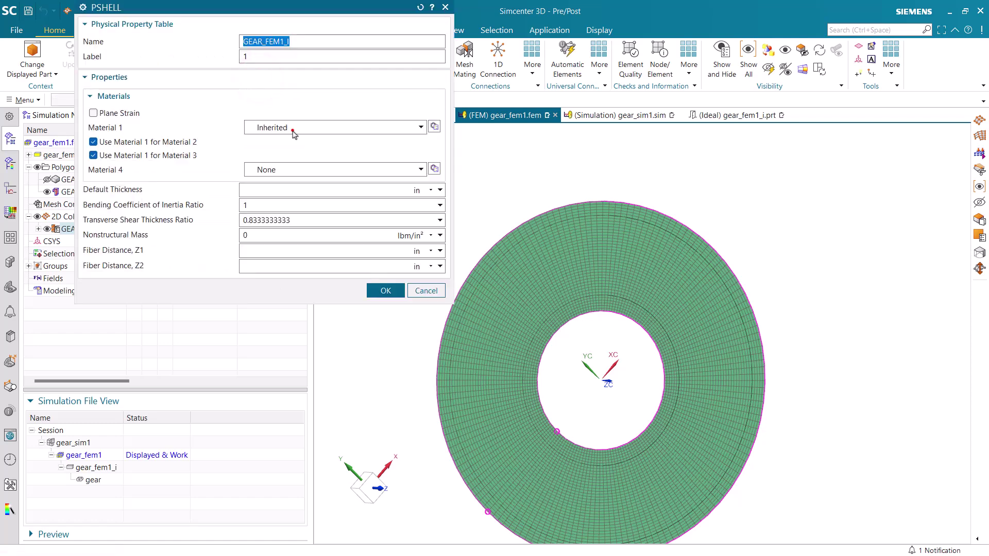
left_click(292, 130)
left_click(290, 128)
left_click(419, 289)
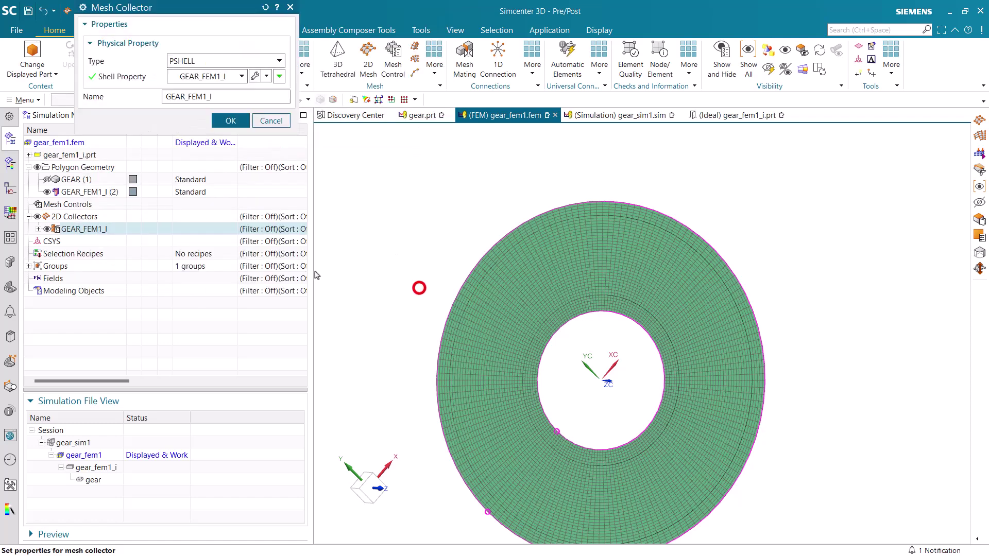
left_click(264, 120)
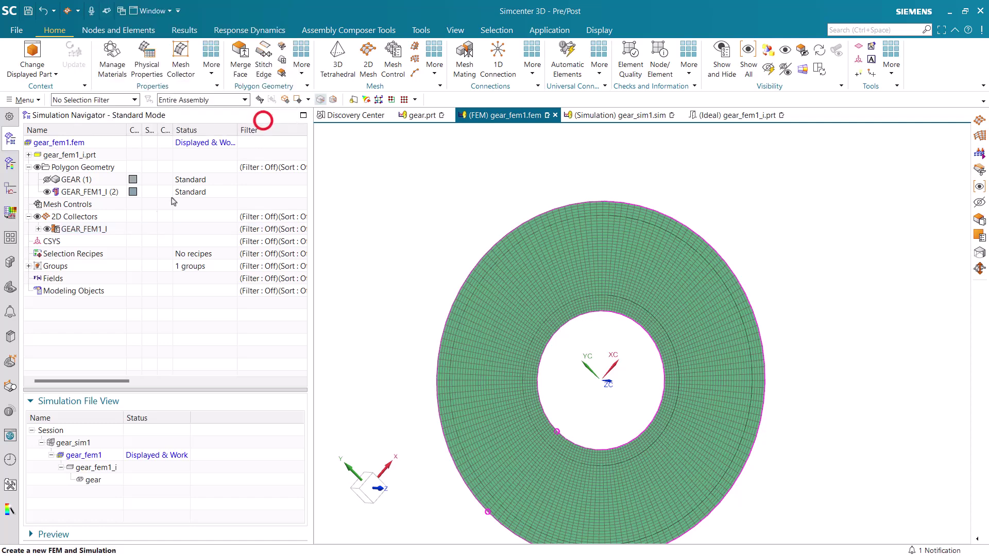
left_click(38, 229)
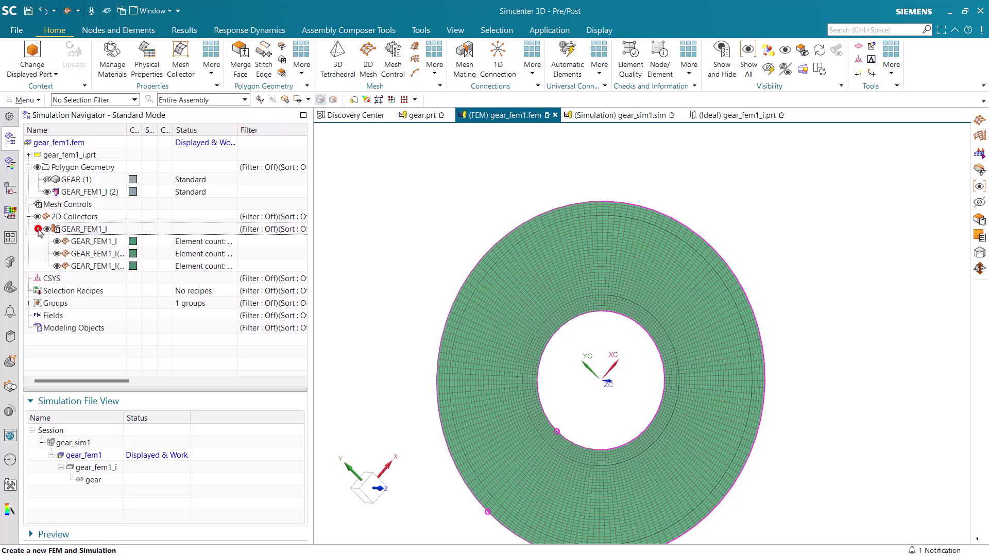
left_click(74, 242)
left_click(84, 262, "shift")
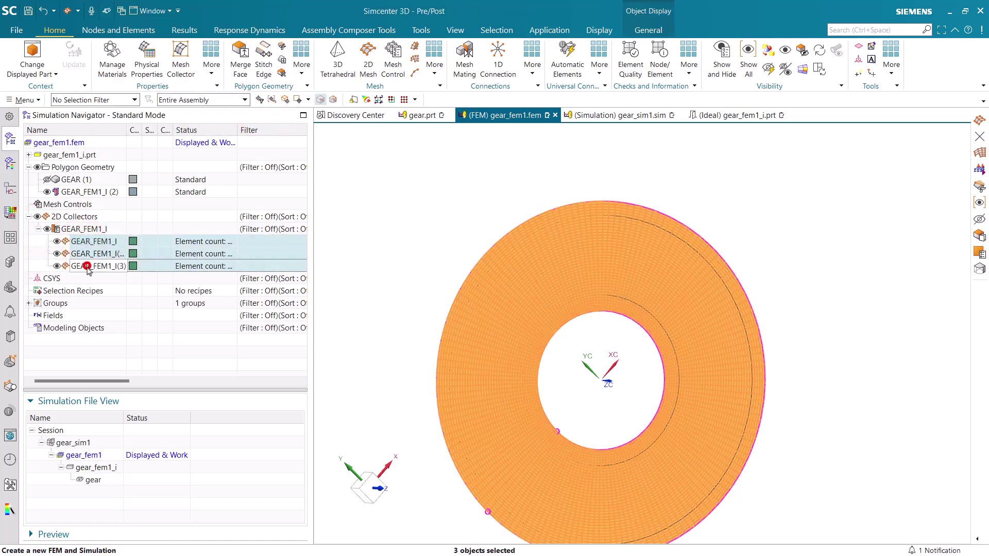
right_click(85, 264)
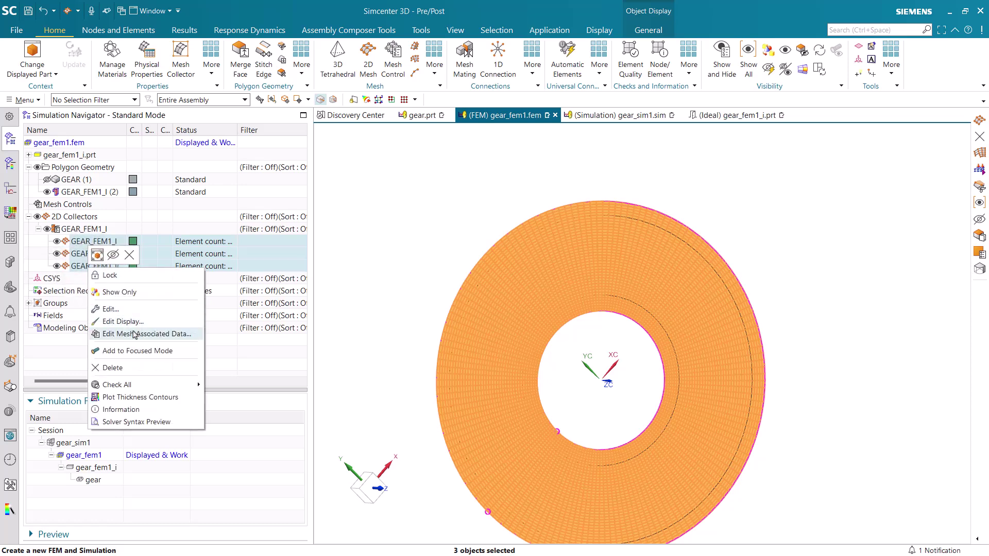
left_click(135, 334)
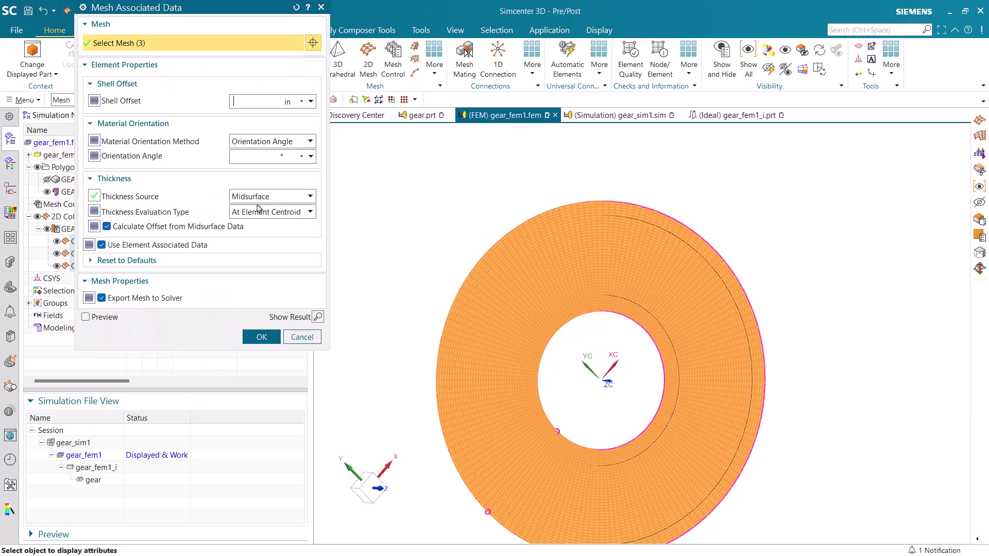
left_click(297, 339)
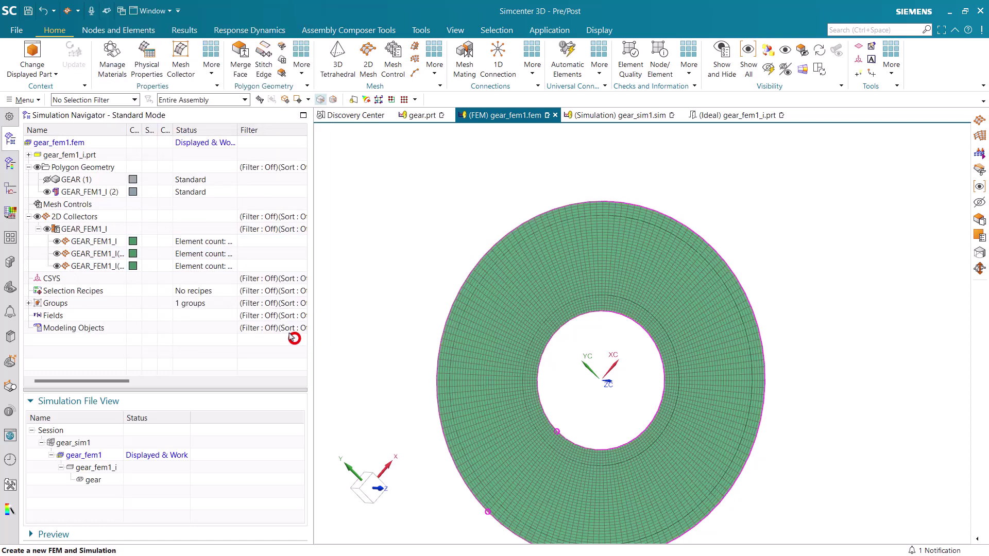
Plot GEAR_FEM1_I shell thickness contours (about 0.50–0.62 in), then return to gear_sim1.sim.
right_click(97, 229)
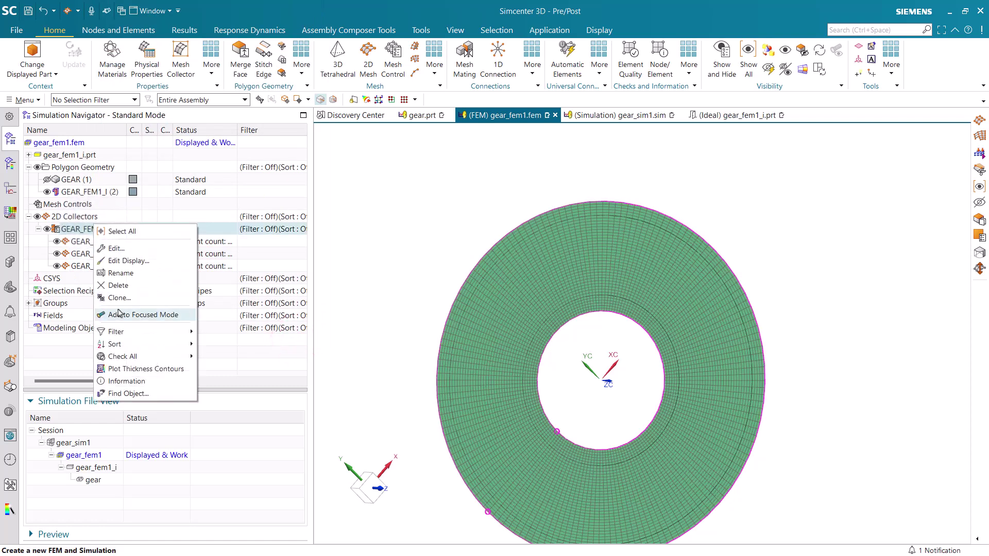
left_click(135, 370)
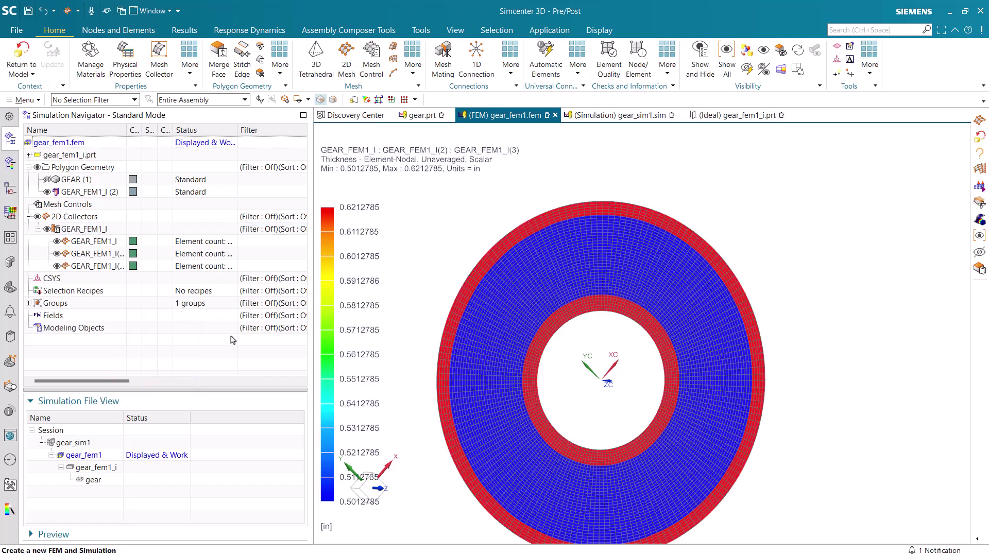
left_click(25, 54)
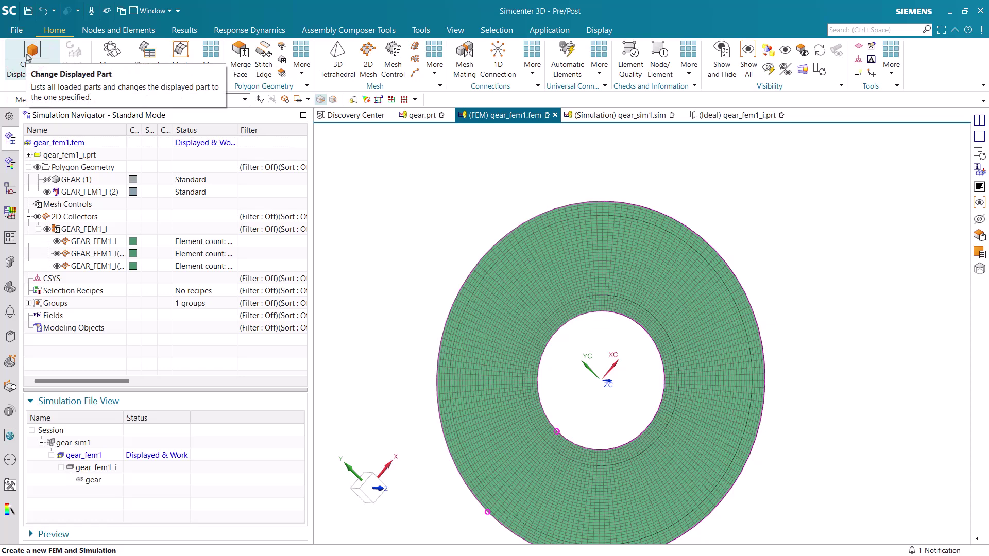
left_click(620, 115)
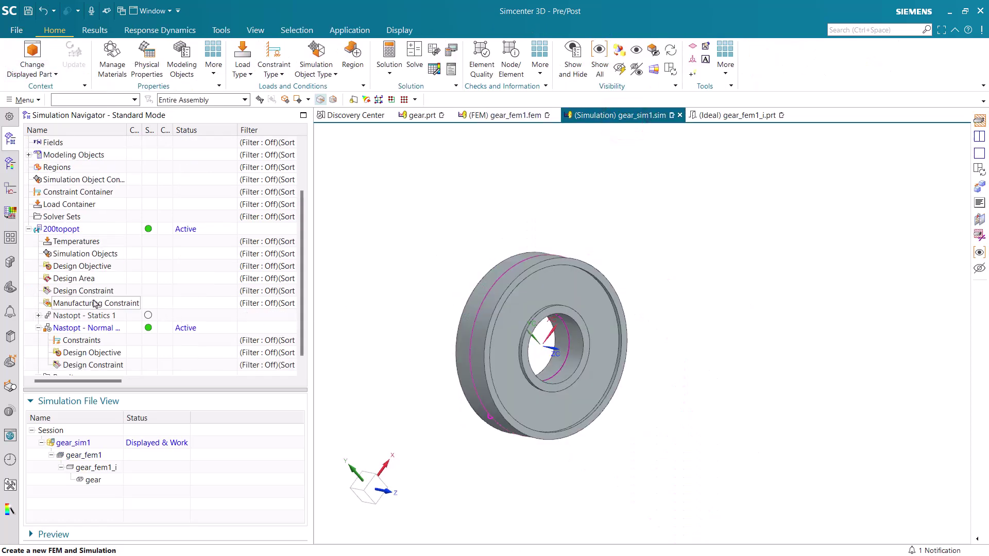
Make Nastopt - Statics 1 the active solution.
scroll(95, 303, "down", 1)
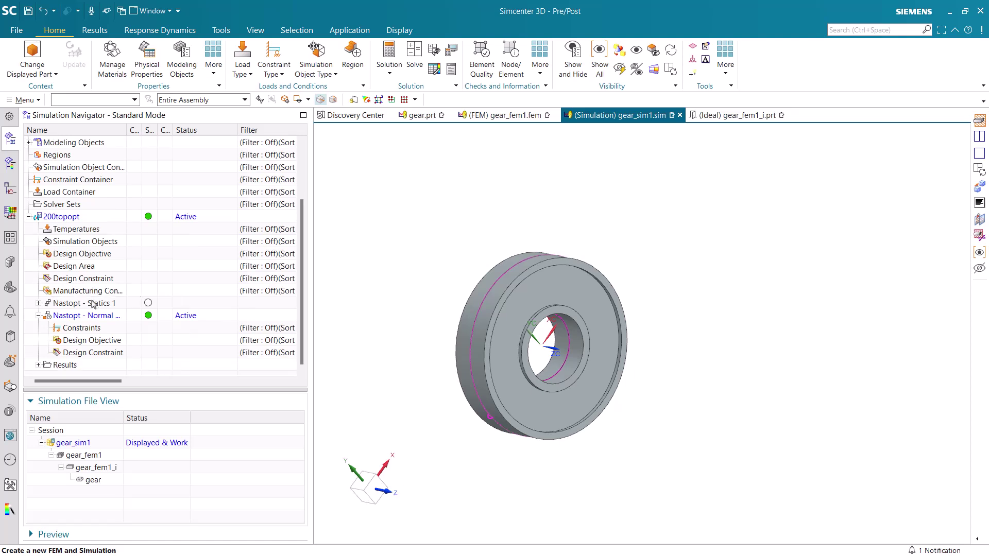
left_click(39, 303)
right_click(81, 317)
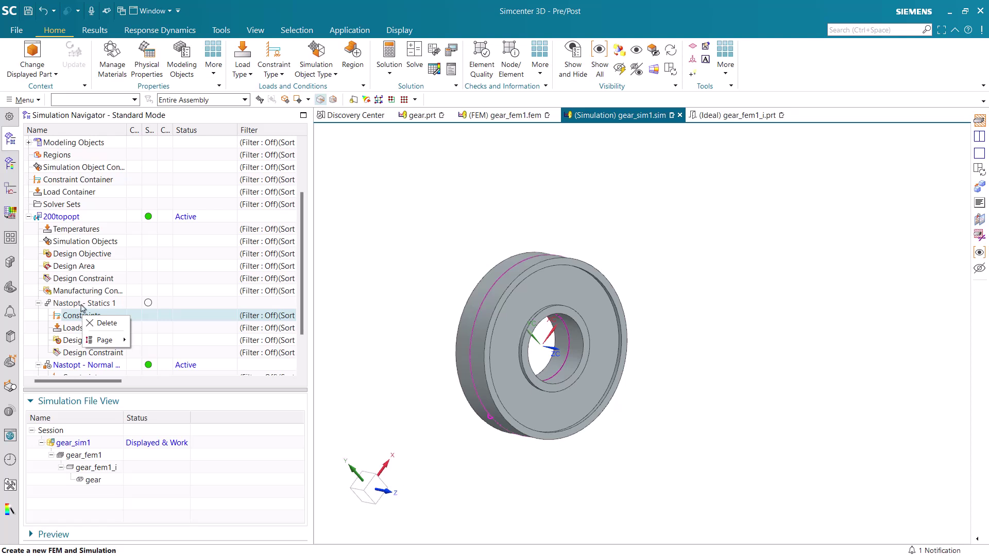
right_click(82, 305)
left_click(113, 312)
Add a Fixed Constraint on the gear midsurface's inner hole edge, picked as a polygon edge.
right_click(84, 318)
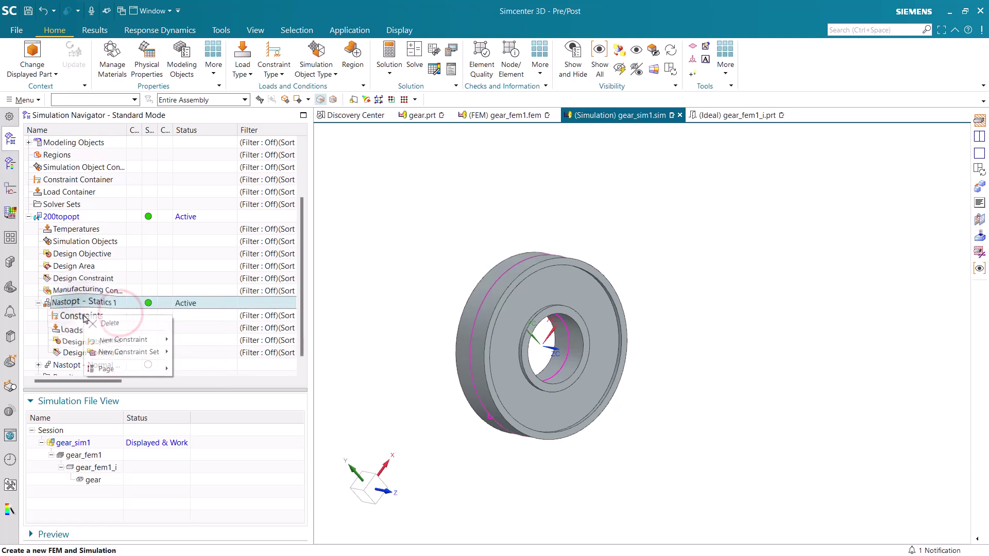
left_click(131, 338)
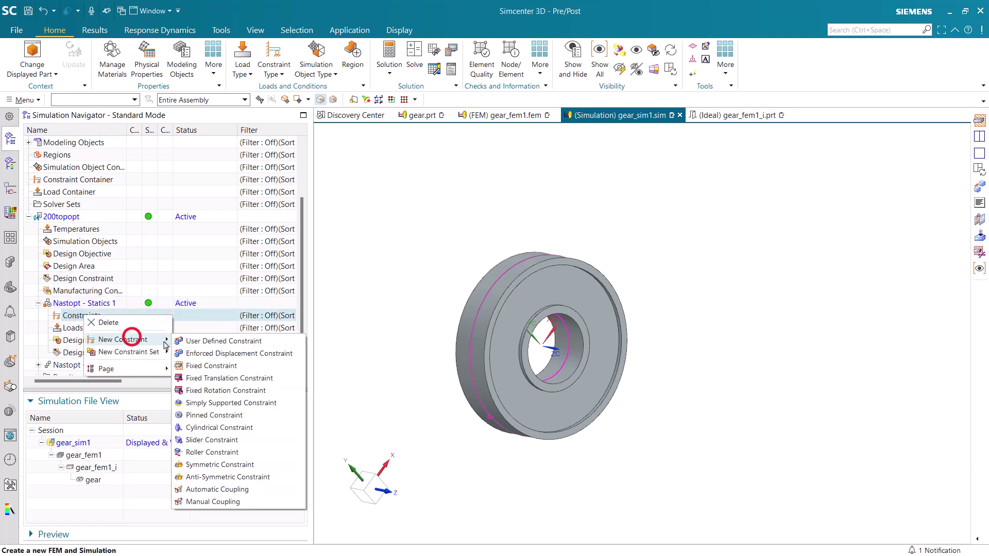
left_click(215, 365)
left_click_drag(301, 291, 307, 235)
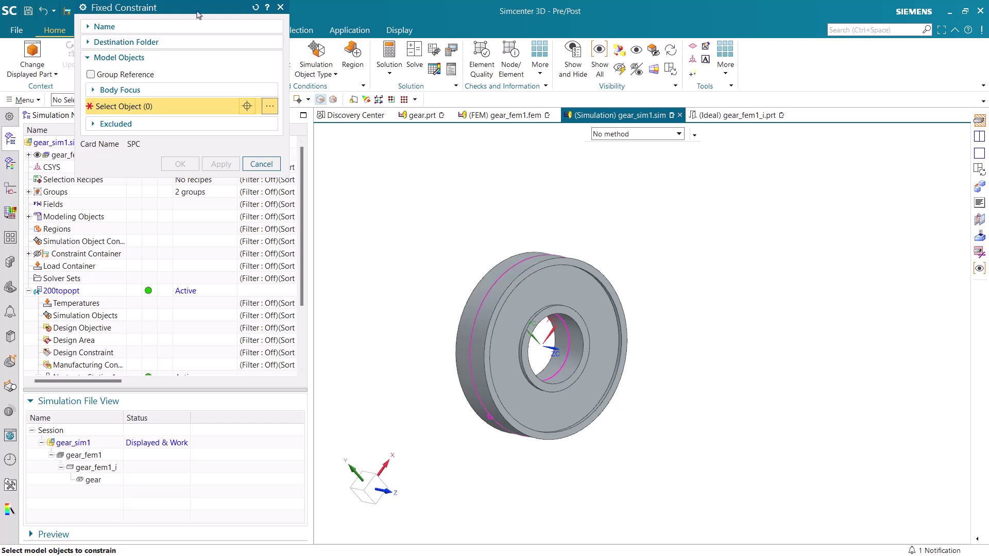
left_click_drag(198, 15, 372, 137)
left_click(30, 155)
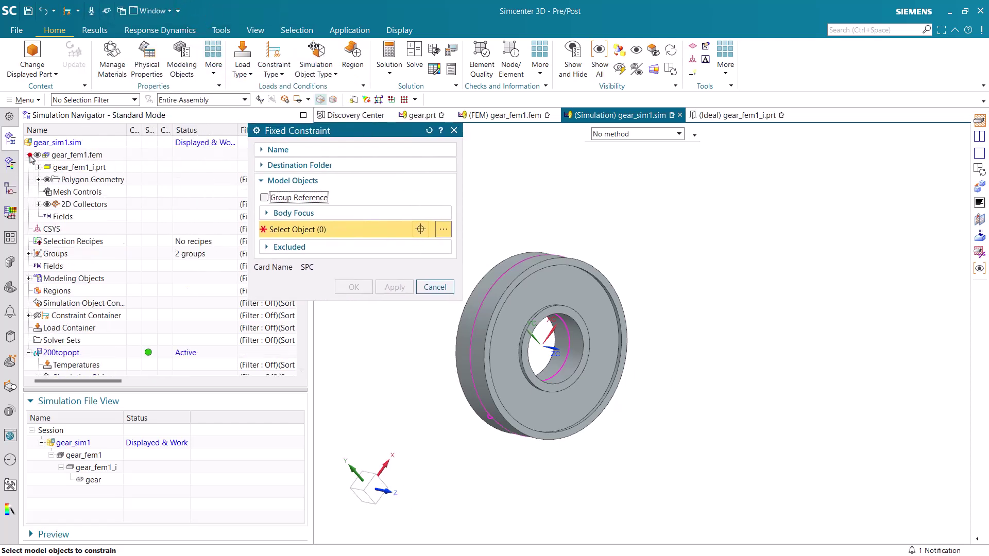
left_click(38, 179)
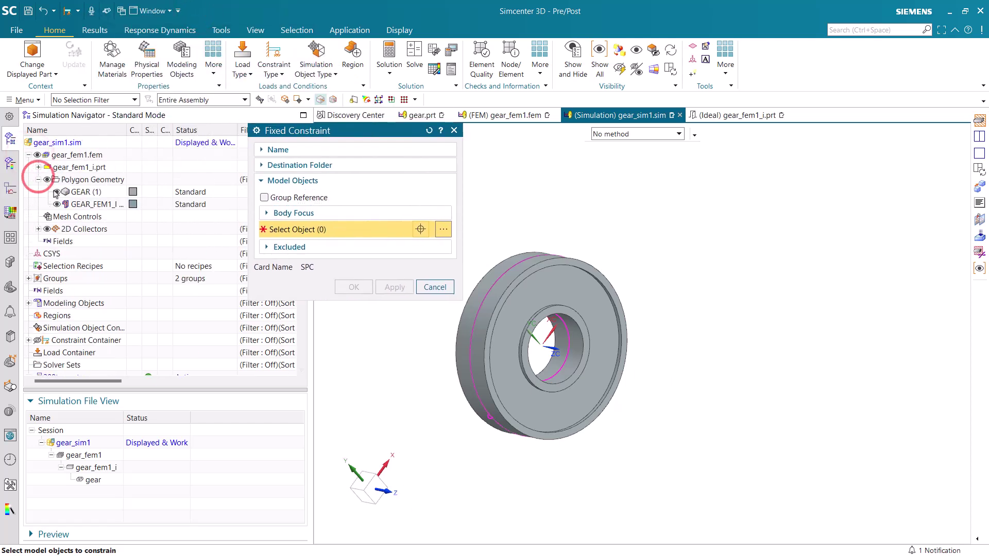
left_click(56, 193)
left_click(114, 101)
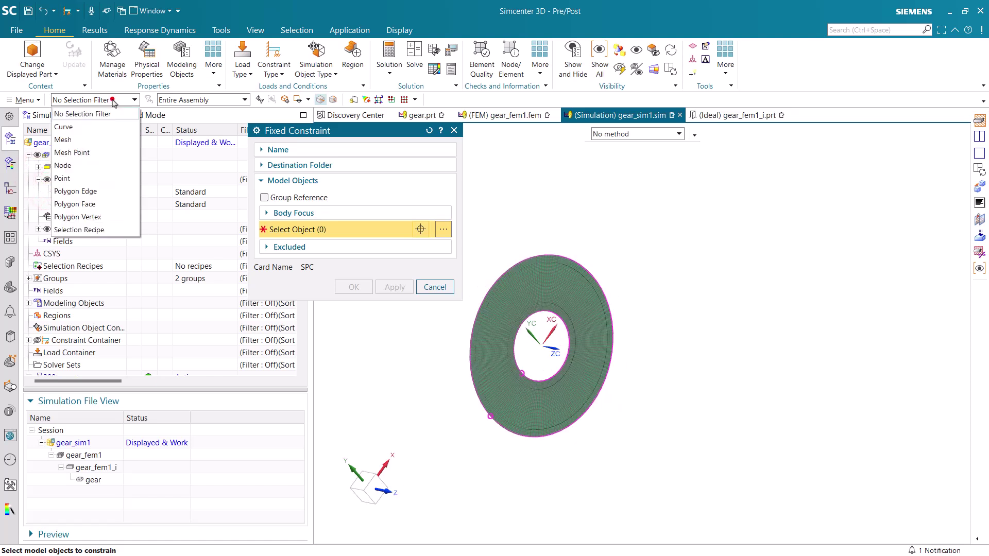
left_click(82, 191)
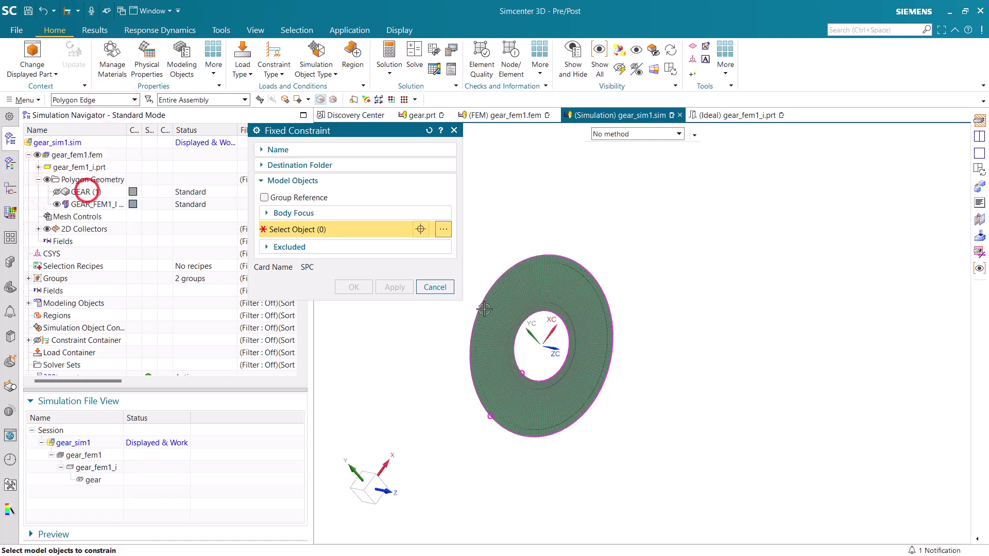
left_click(564, 323)
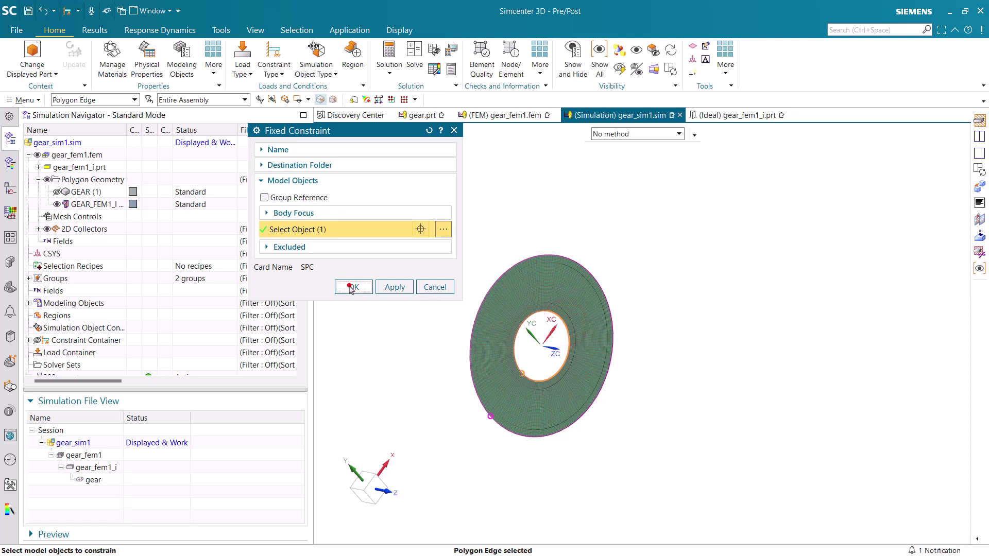
left_click(352, 287)
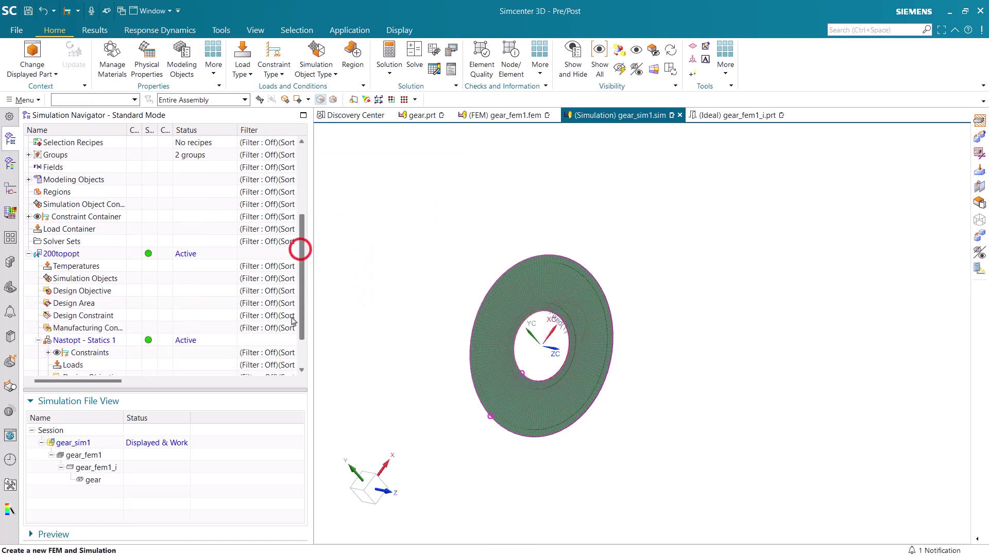
Reuse the Statics 1 Fixed(1) constraint under Nastopt - Normal Modes' Constraints.
scroll(292, 321, "down", 2)
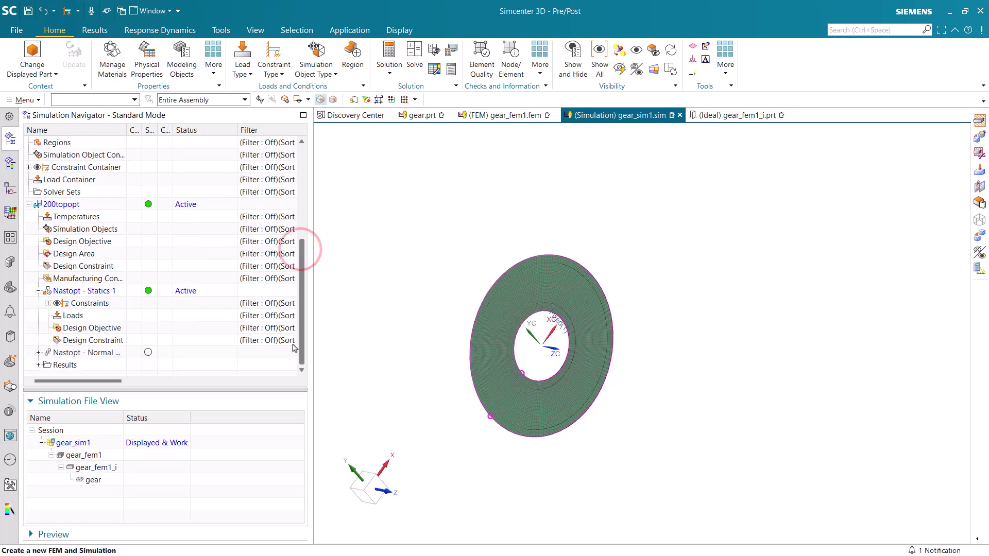
left_click(48, 303)
scroll(86, 331, "down", 1)
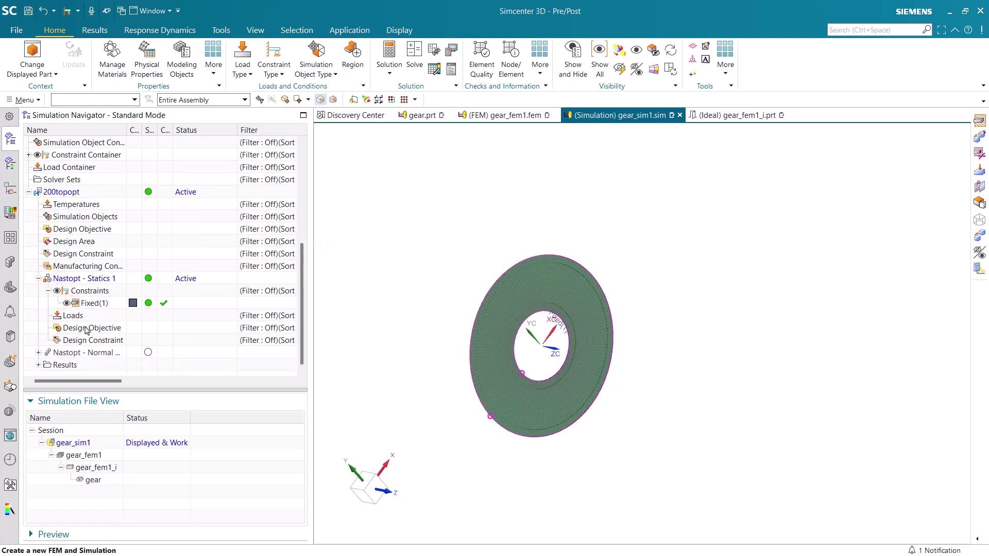
left_click(39, 353)
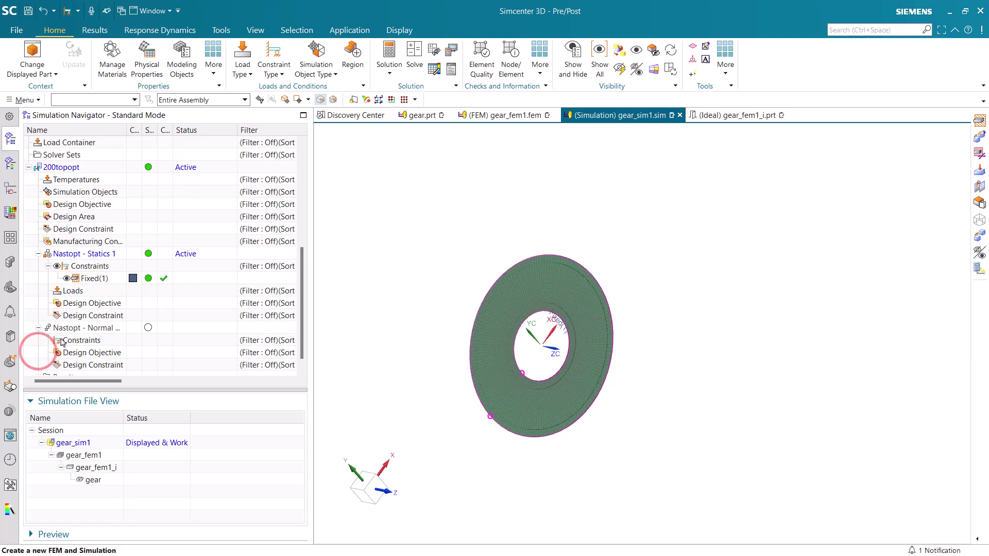
left_click(84, 279)
scroll(78, 344, "down", 1)
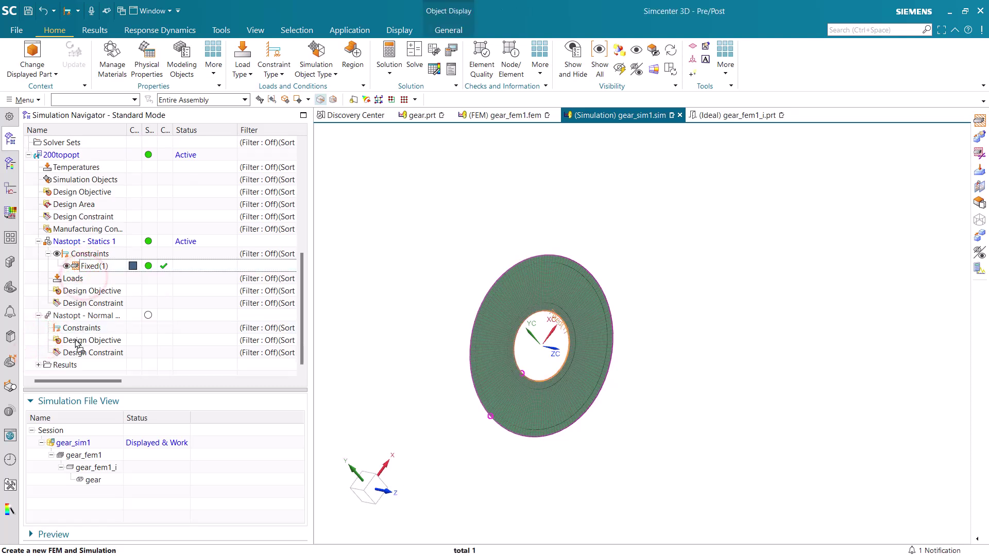
left_click_drag(93, 269, 80, 329)
left_click(48, 328)
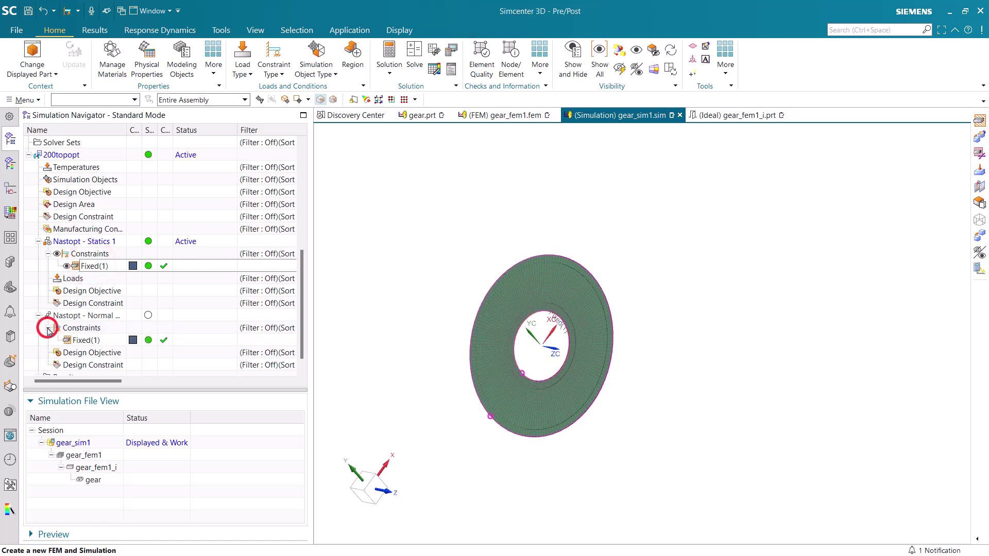
Start Force(1) in Statics 1 as components in a local cylindrical coordinate system.
right_click(77, 279)
mouse_move(108, 305)
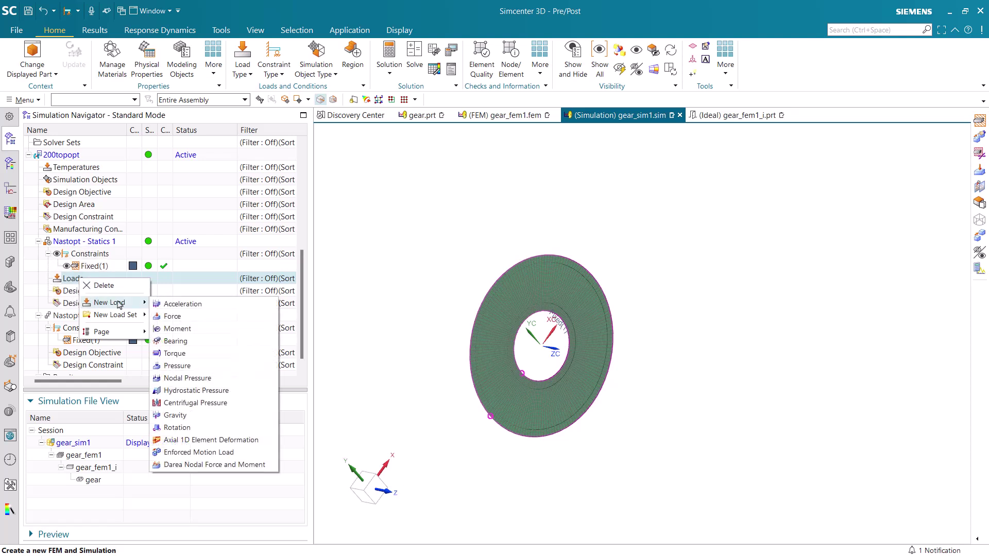
left_click(180, 316)
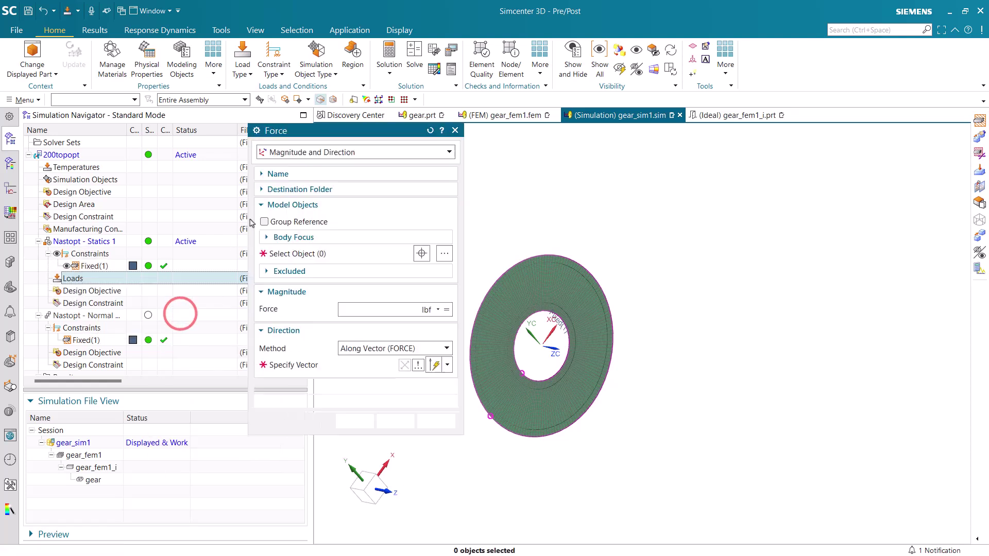
left_click(298, 152)
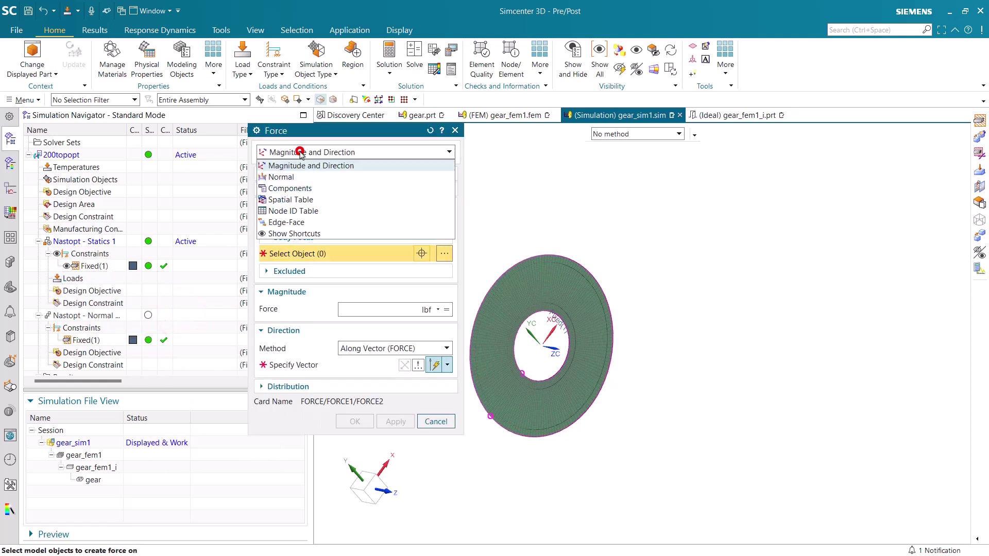
left_click(294, 188)
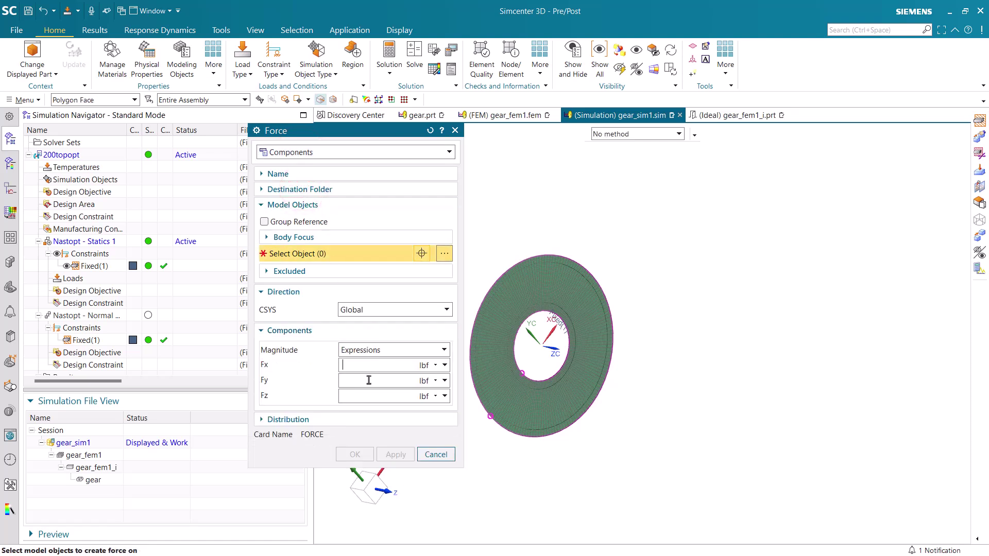
left_click(394, 310)
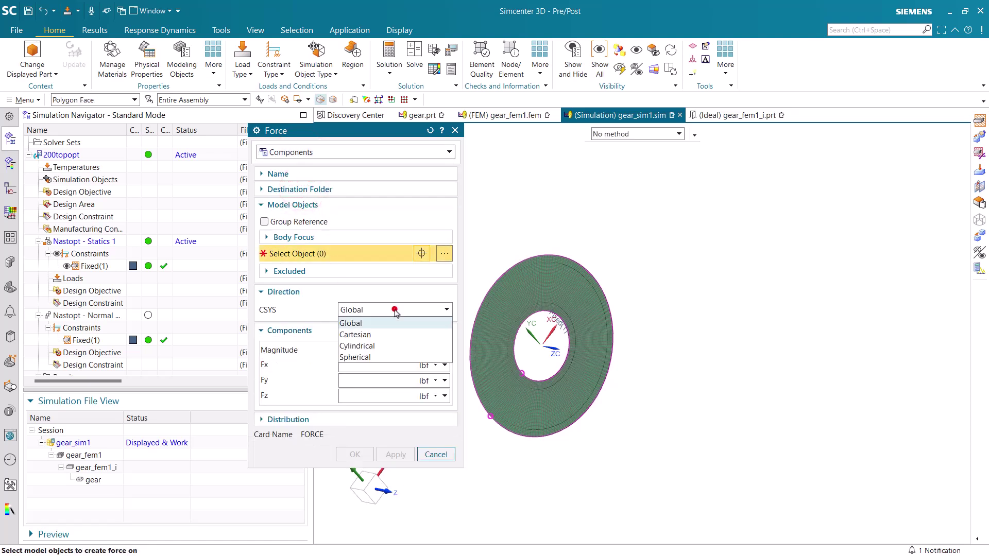
left_click(379, 336)
left_click(377, 311)
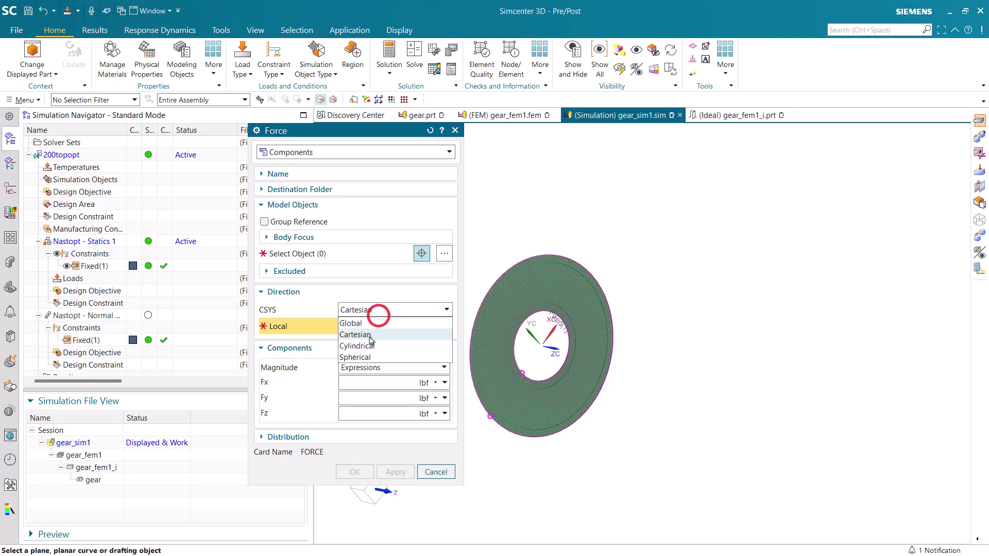
left_click(370, 345)
left_click(429, 326)
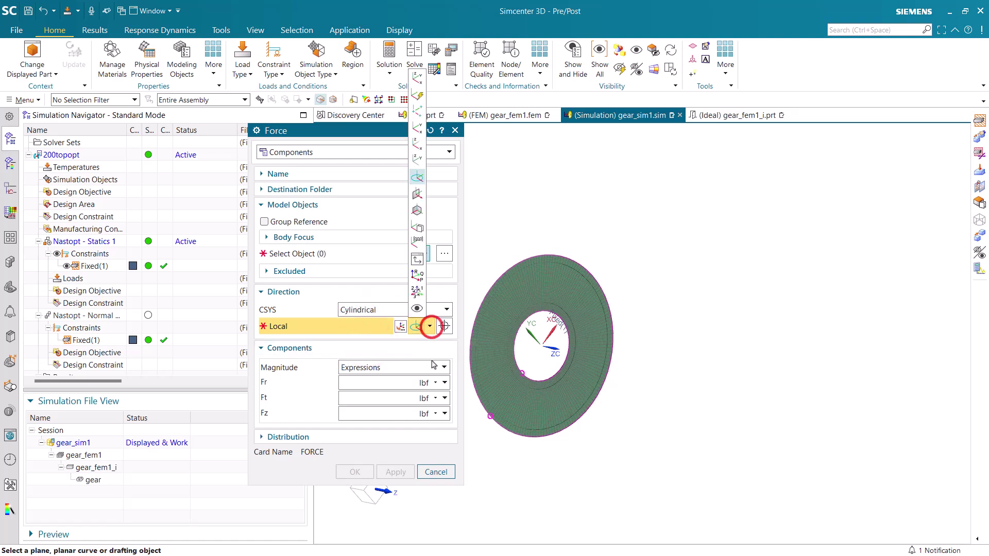
left_click(417, 242)
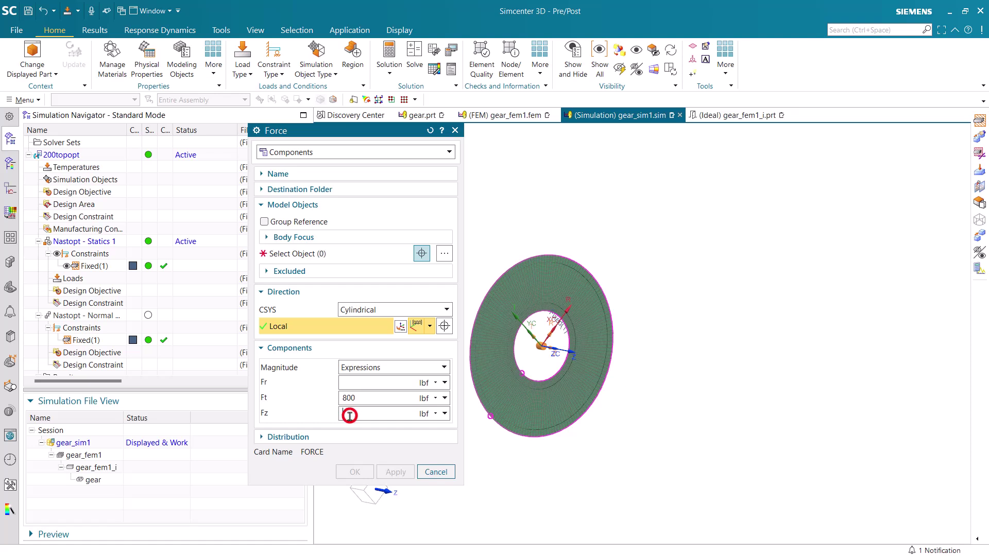
type("1000")
Apply the 800 lbf tangential, 1000 lbf axial force to the gear's outer polygon edge.
left_click(295, 250)
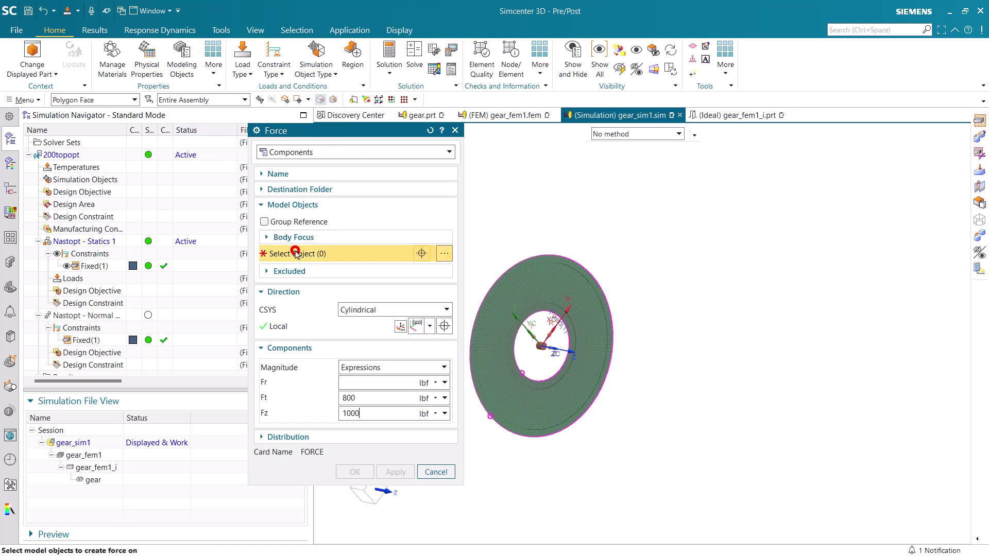
left_click(111, 100)
left_click(98, 194)
left_click(516, 262)
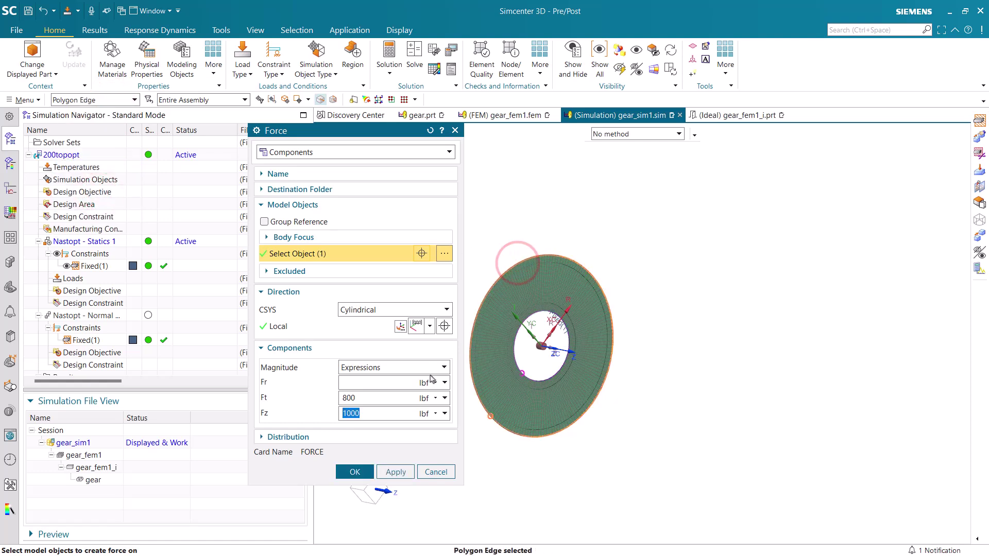
left_click(355, 472)
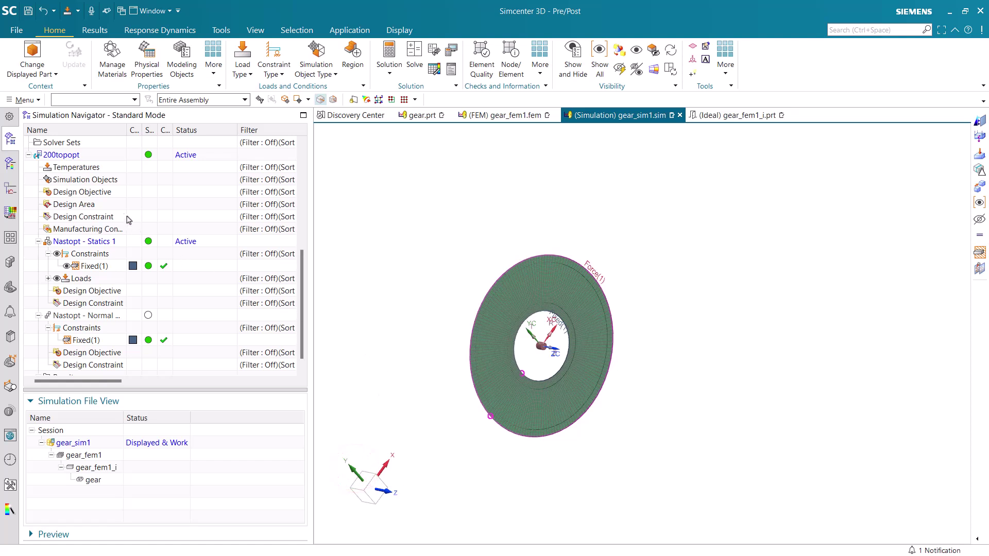
Add a global design objective to 200topopt that minimizes Compliance (CMPLNCE).
left_click(107, 196)
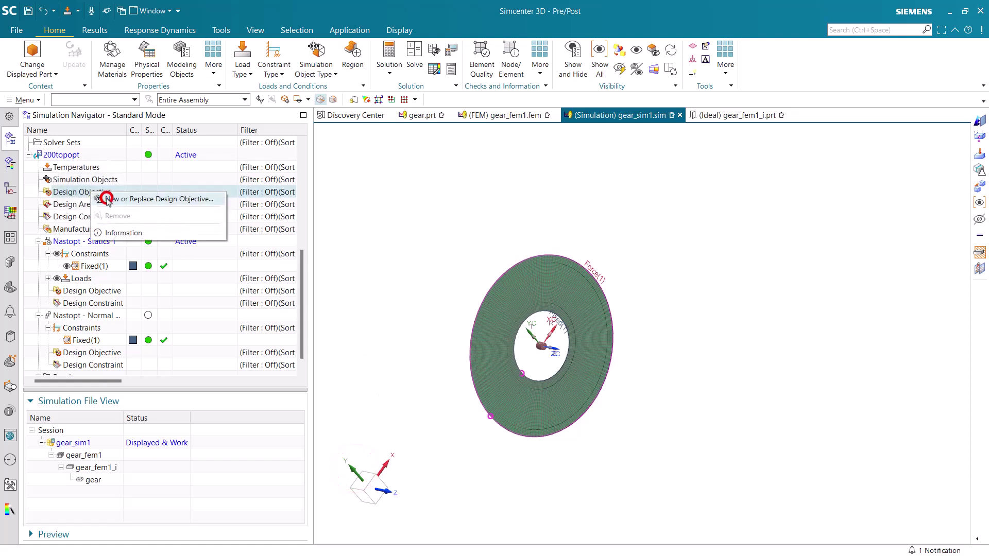
double_click(170, 194)
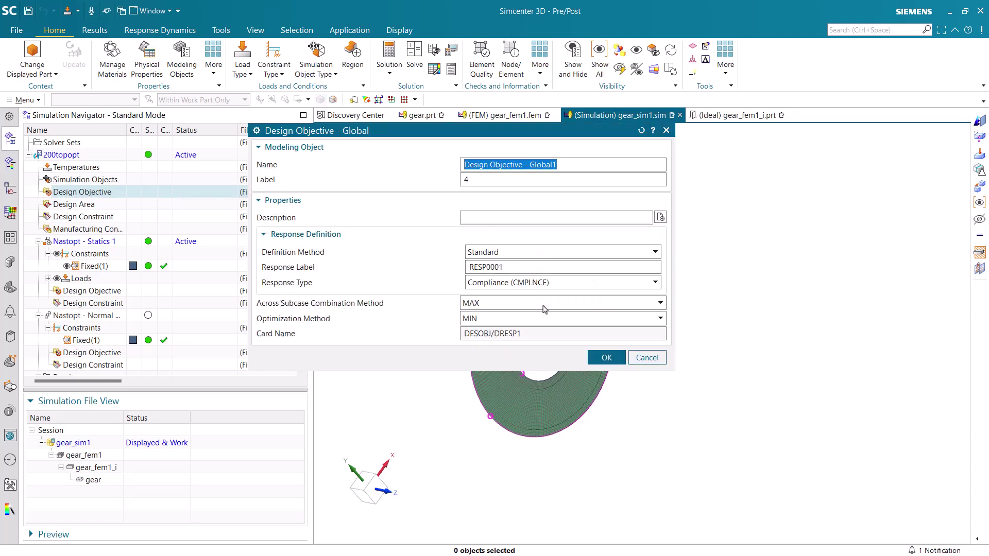
left_click(600, 357)
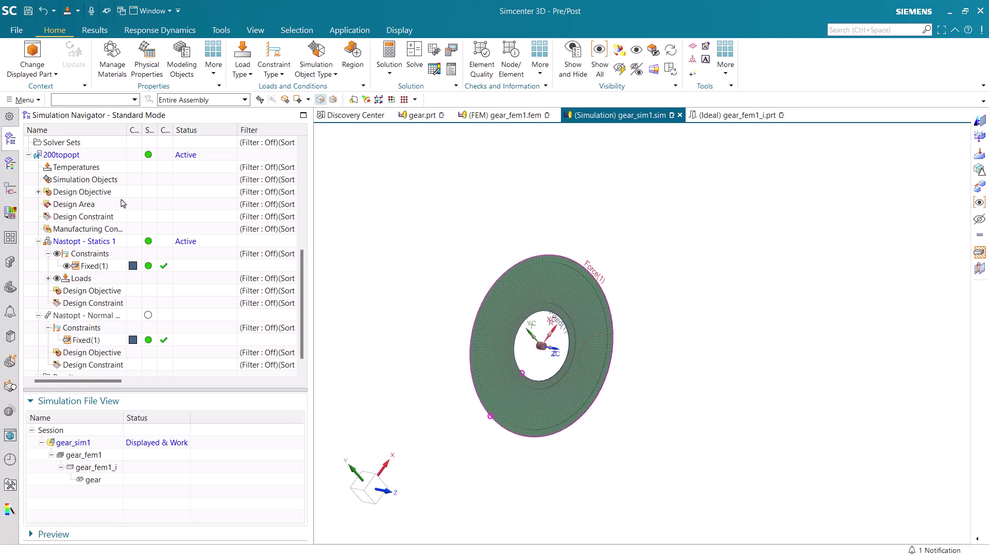
Start a new design area of type Frozen Area, with picking limited to Mesh.
right_click(85, 204)
left_click(98, 206)
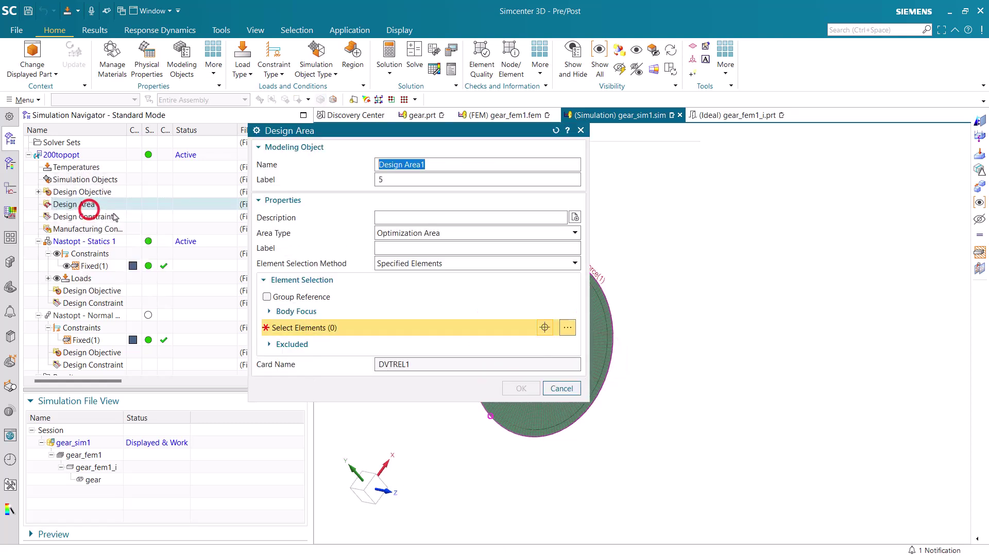
left_click(426, 238)
left_click(427, 257)
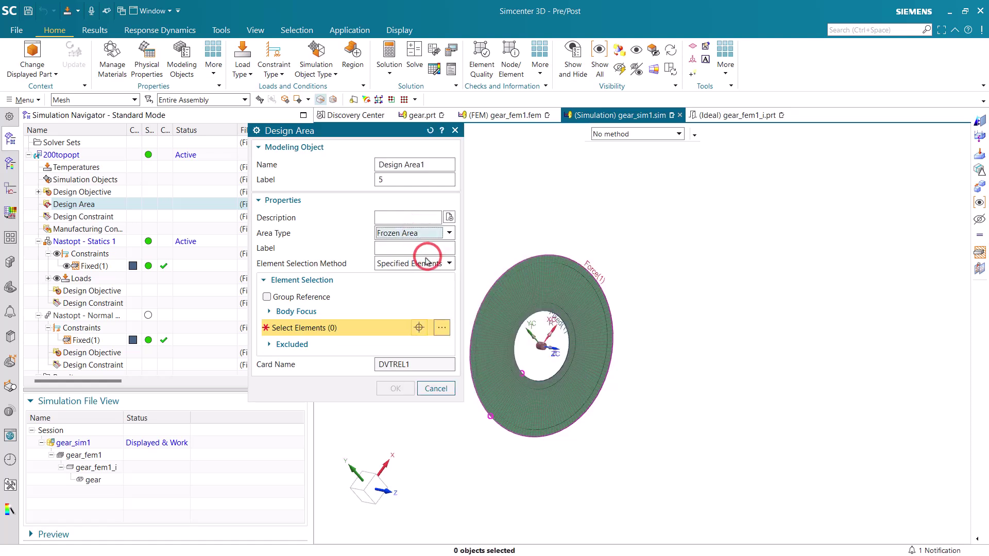
left_click(82, 99)
left_click(83, 99)
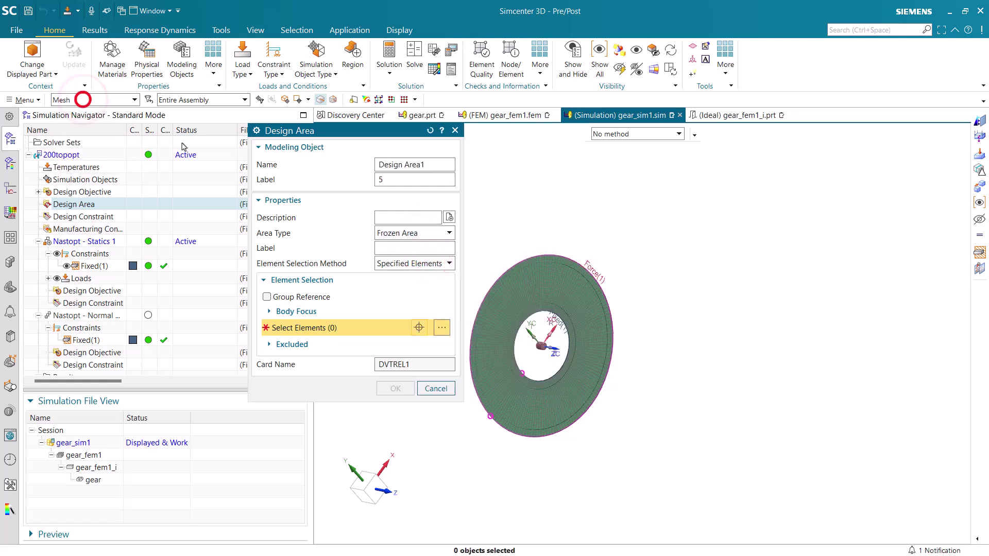
Select the outer rim and inner hub meshes, label the area 'fr', and create it.
left_click(502, 282)
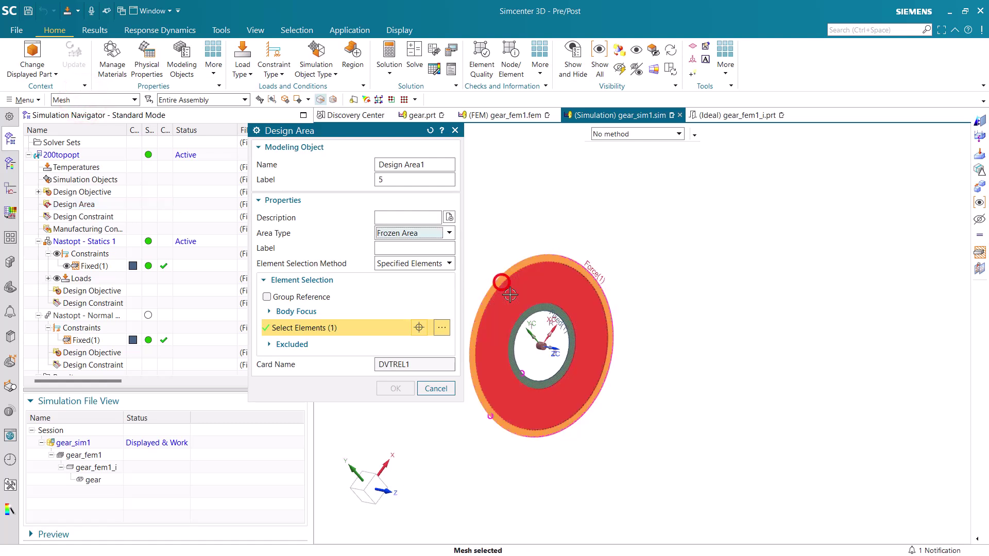
left_click(519, 323)
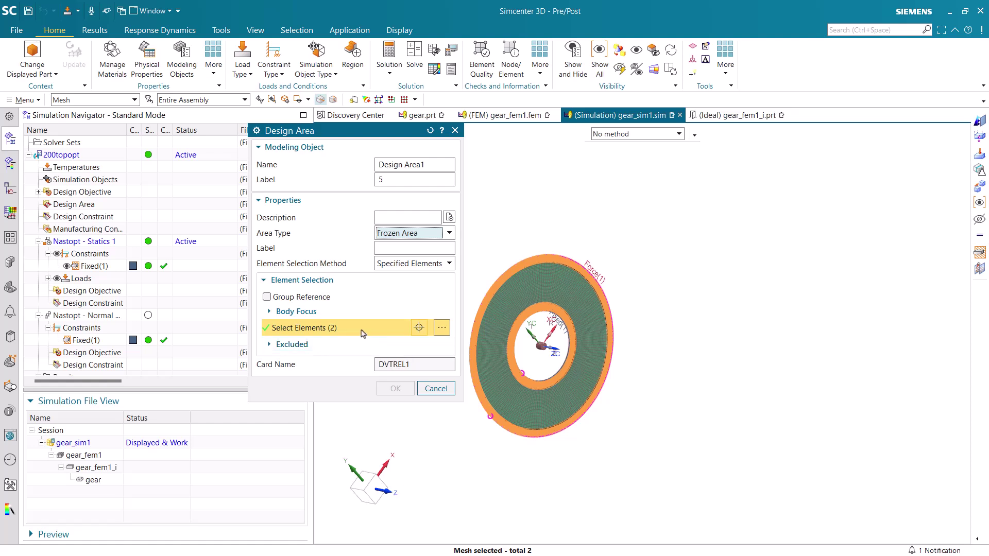
left_click(384, 249)
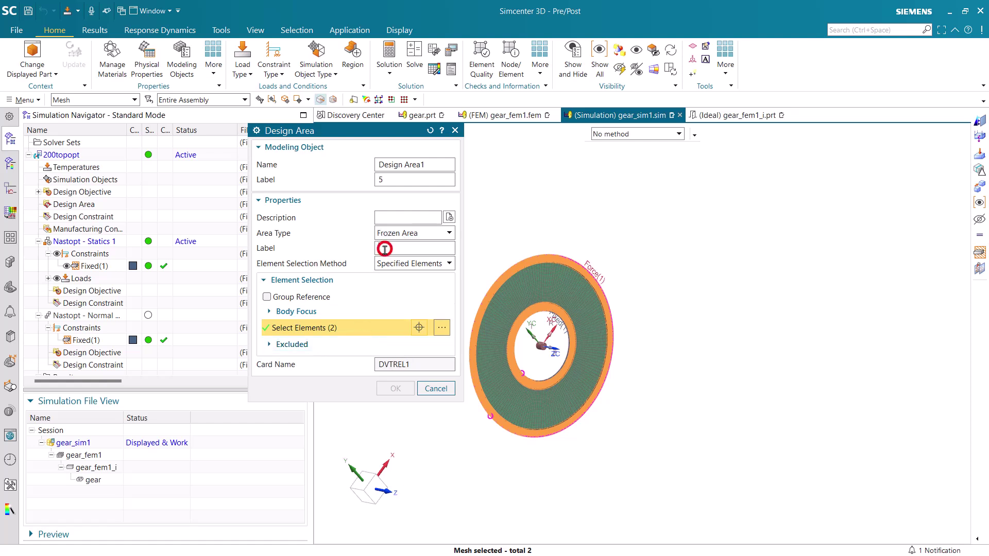
type("fr1")
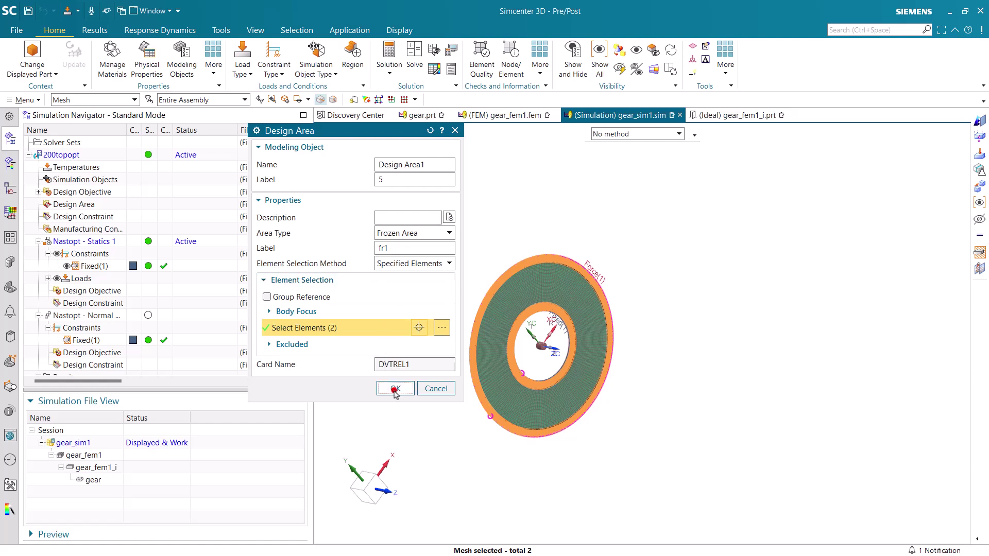
left_click(395, 388)
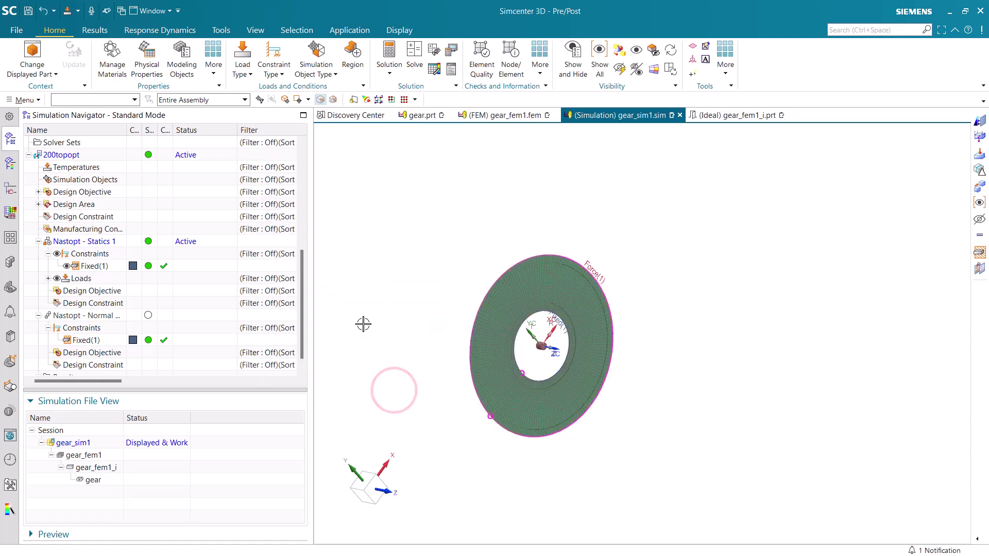
Add a Total Model Weight design constraint with limits .05 to .27 lbm.
right_click(95, 222)
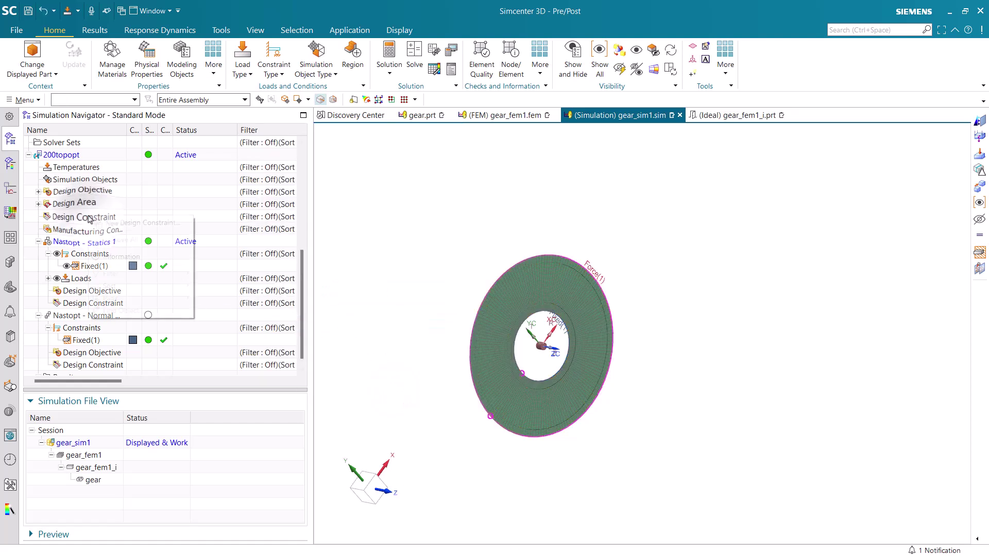
left_click(107, 221)
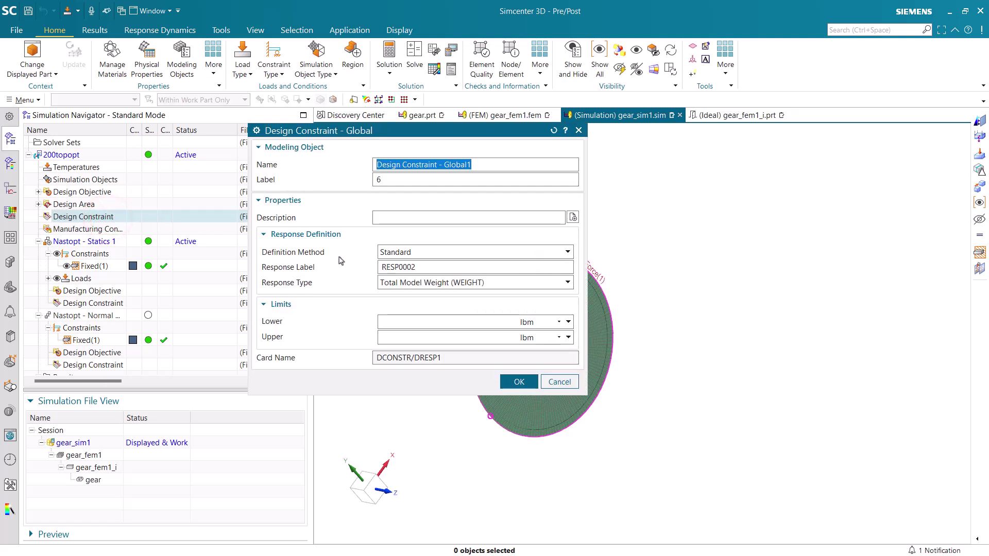
left_click(493, 283)
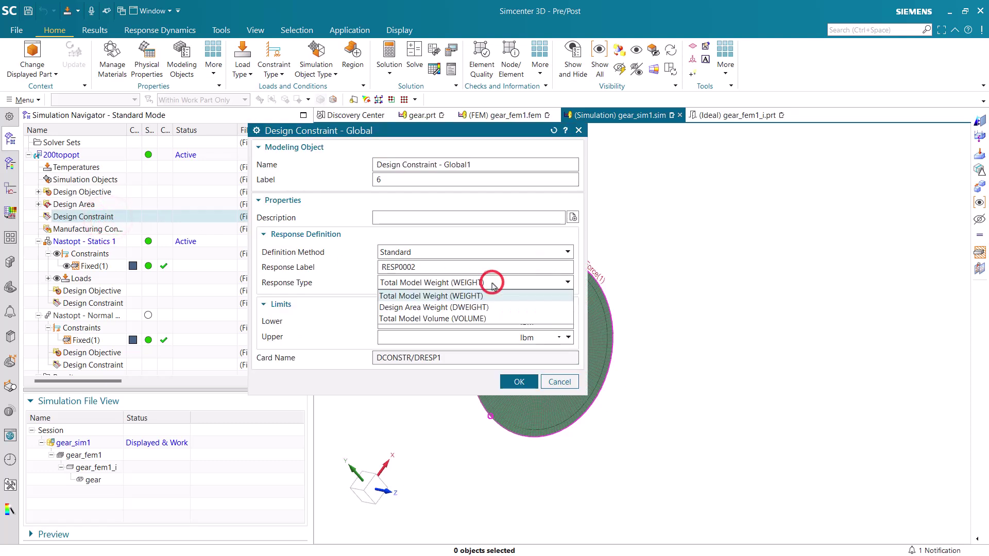
left_click(492, 284)
left_click(453, 321)
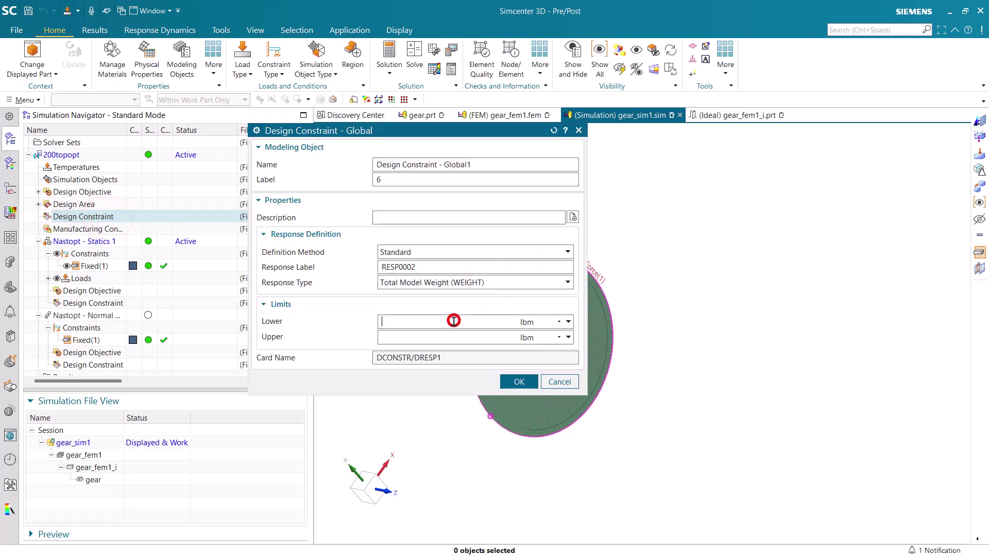
left_click(453, 321)
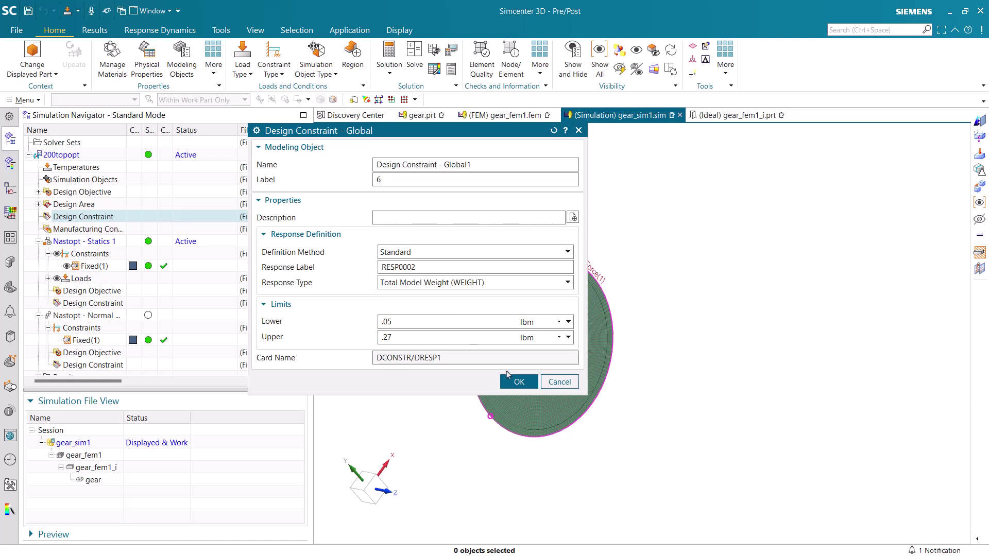
left_click(517, 381)
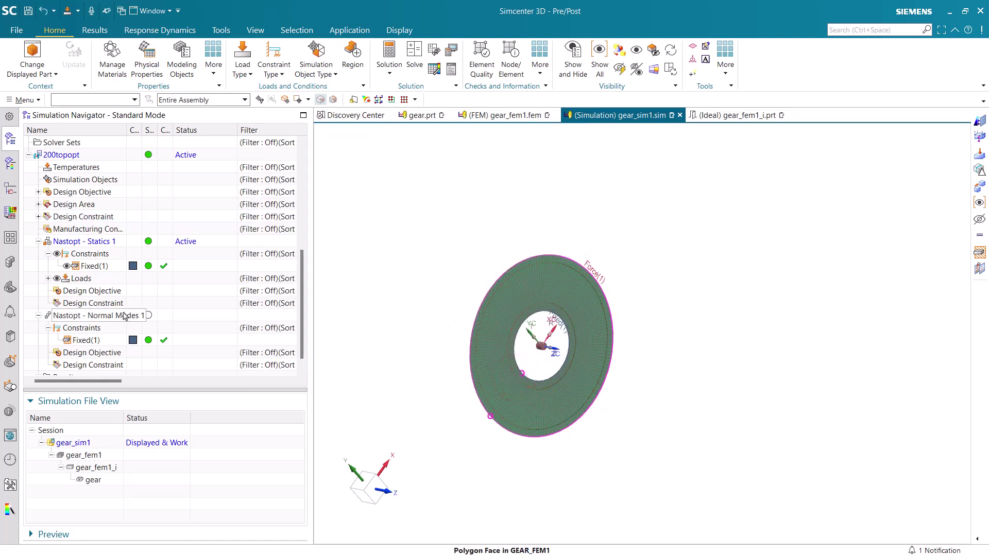
Start a new manufacturing constraint and set its type to Cyclic Symmetry.
right_click(75, 230)
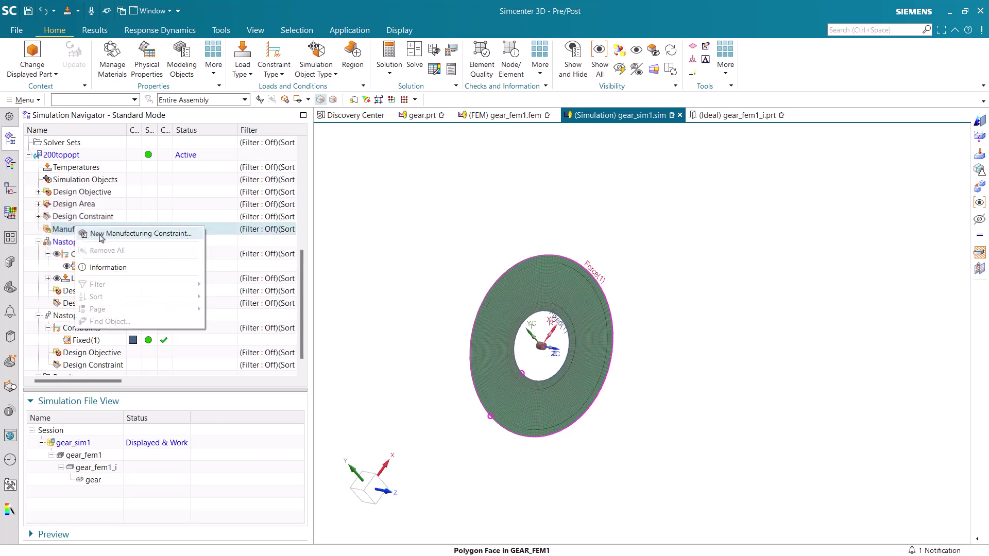
left_click(103, 231)
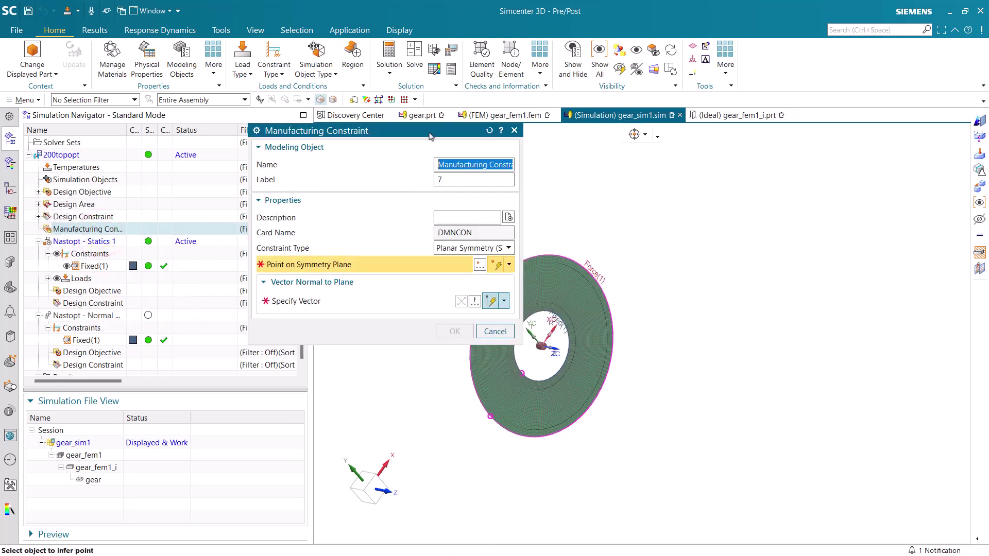
left_click_drag(429, 132, 261, 76)
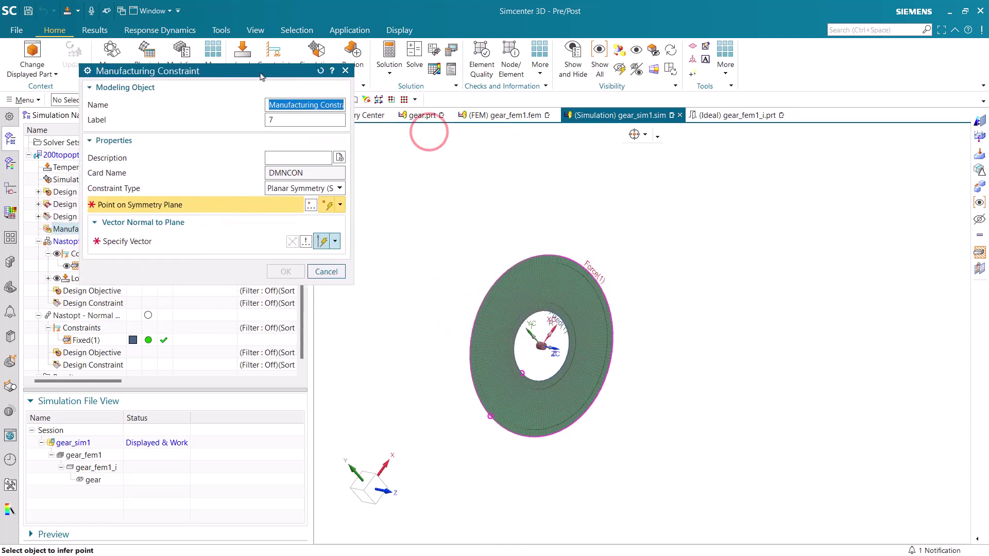
left_click(340, 188)
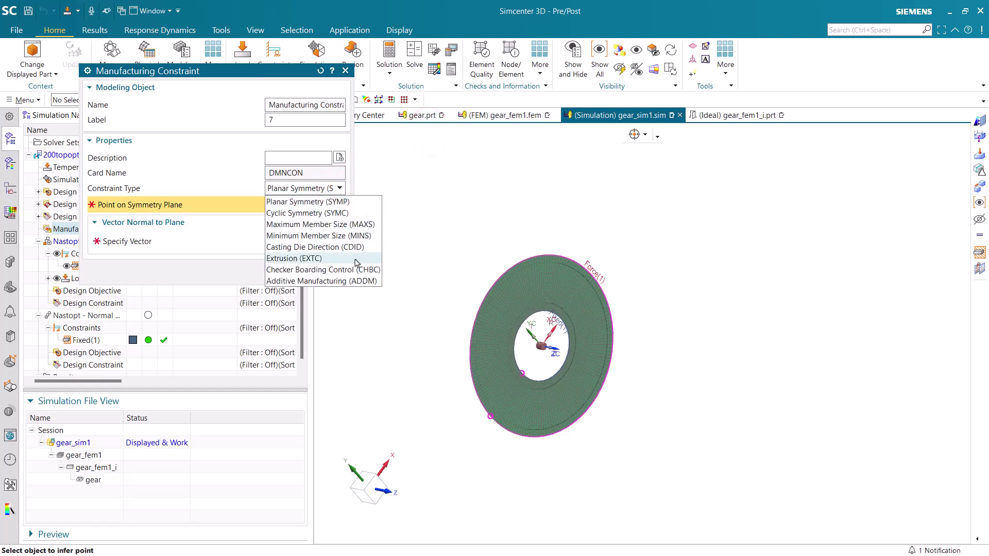
left_click(347, 214)
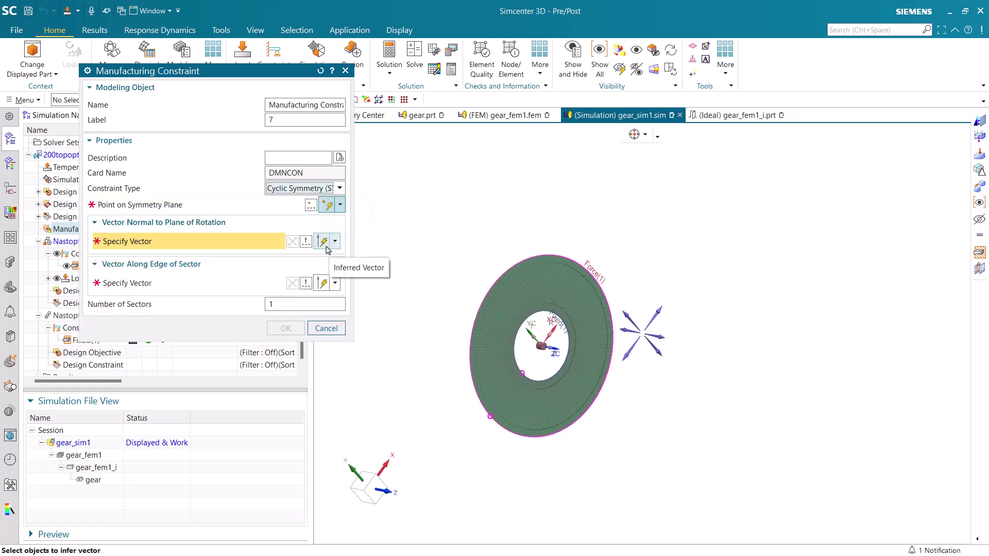
Place the symmetry point at the arc centre of the gear's inner hole edge.
left_click(187, 206)
left_click(309, 207)
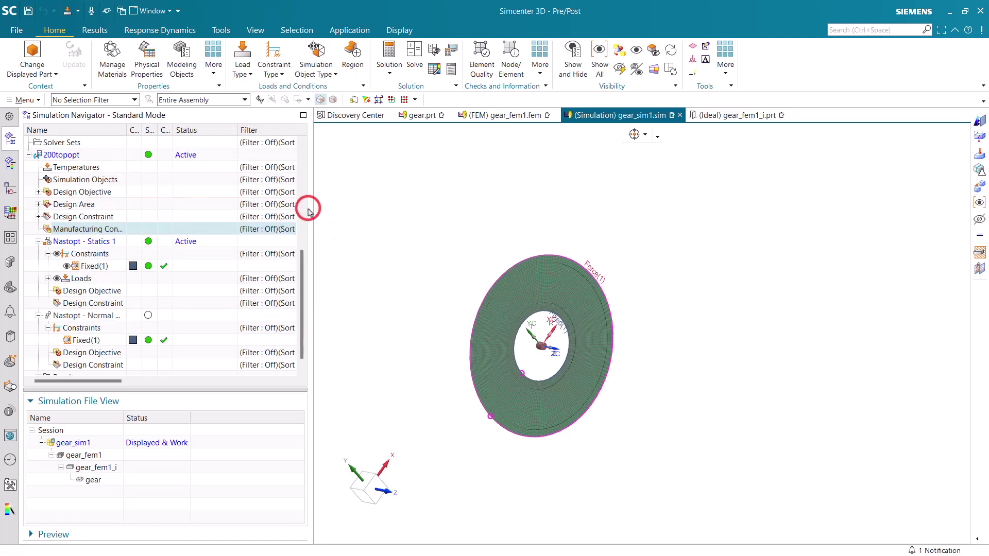
left_click(214, 93)
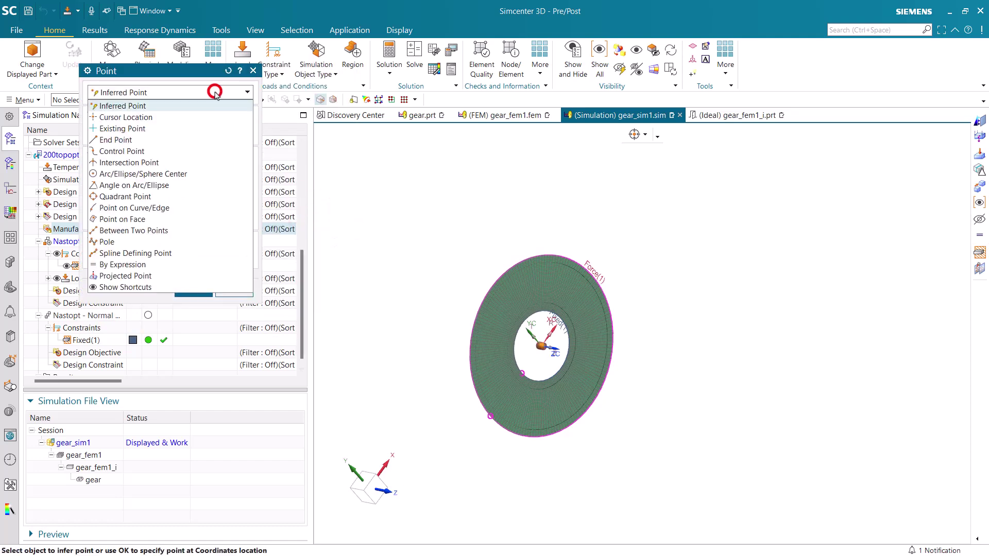
left_click(177, 175)
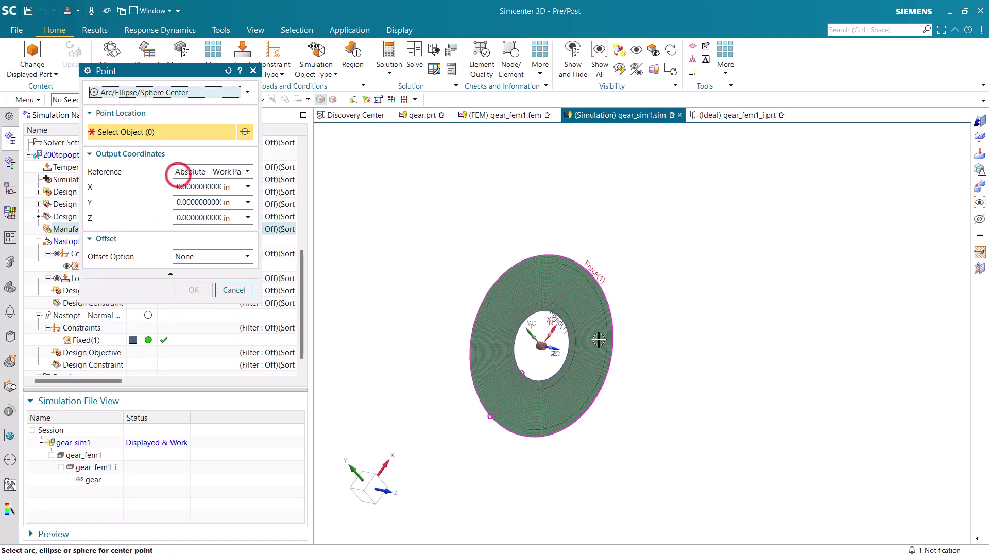
left_click(568, 358)
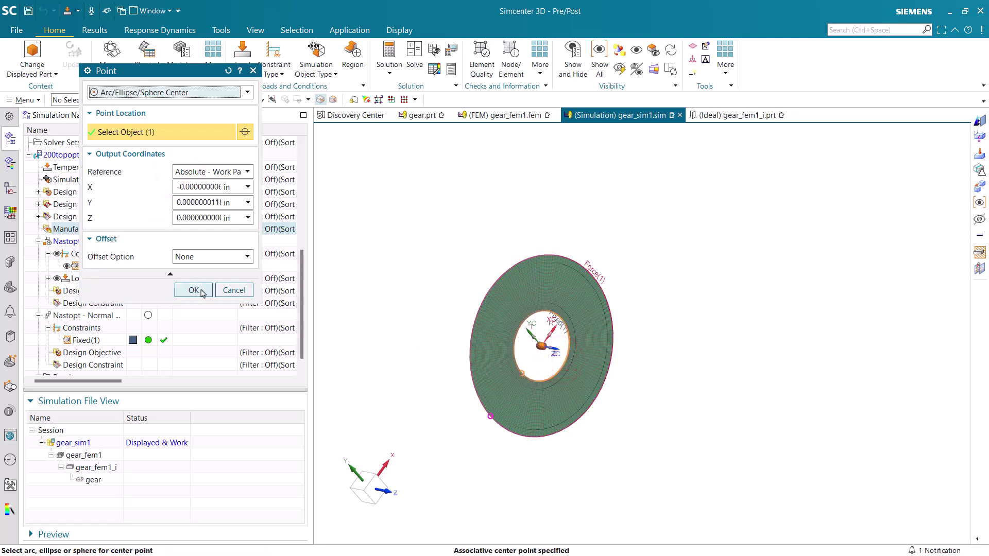
left_click(194, 290)
Use ZC as the rotation-plane normal and YC as the sector edge, then create the constraint.
left_click(216, 247)
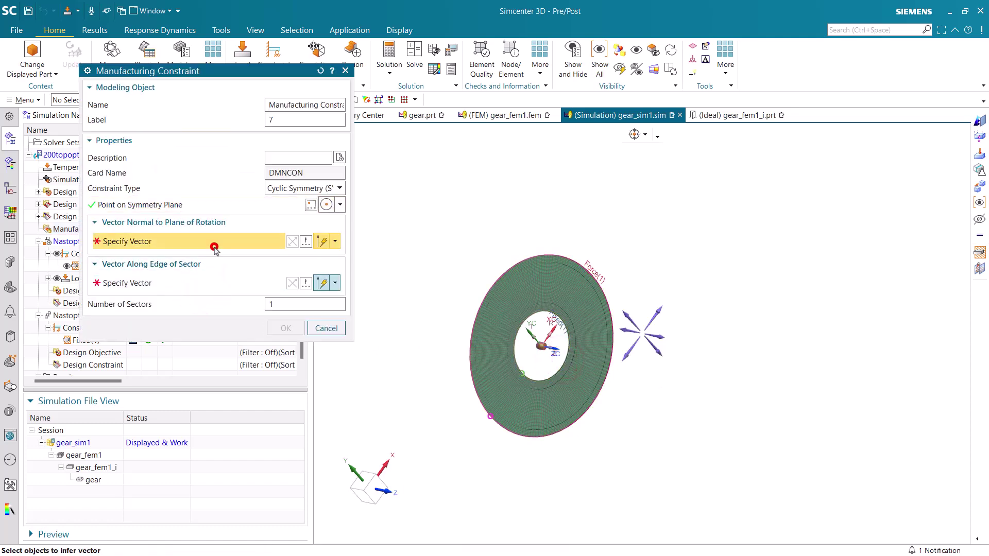
left_click(334, 242)
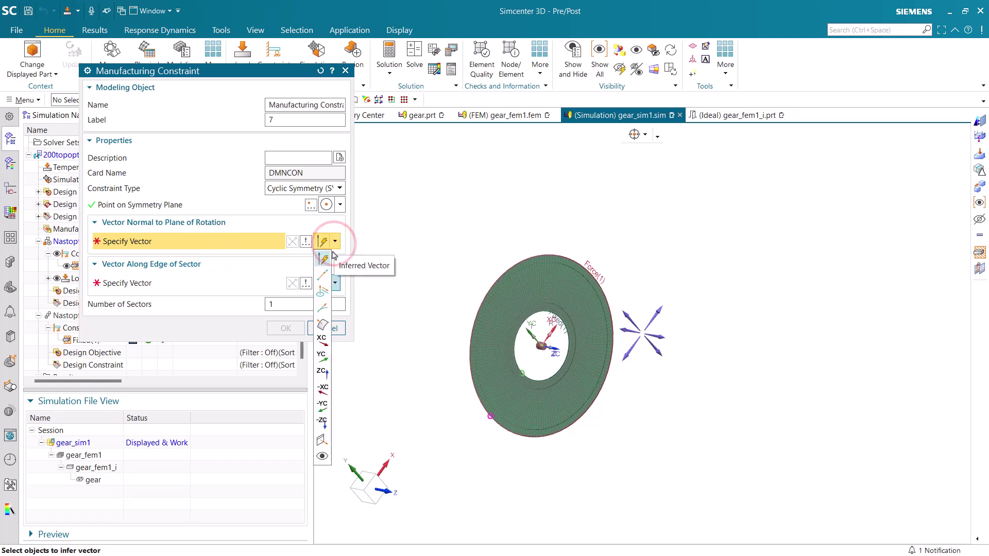
left_click(322, 374)
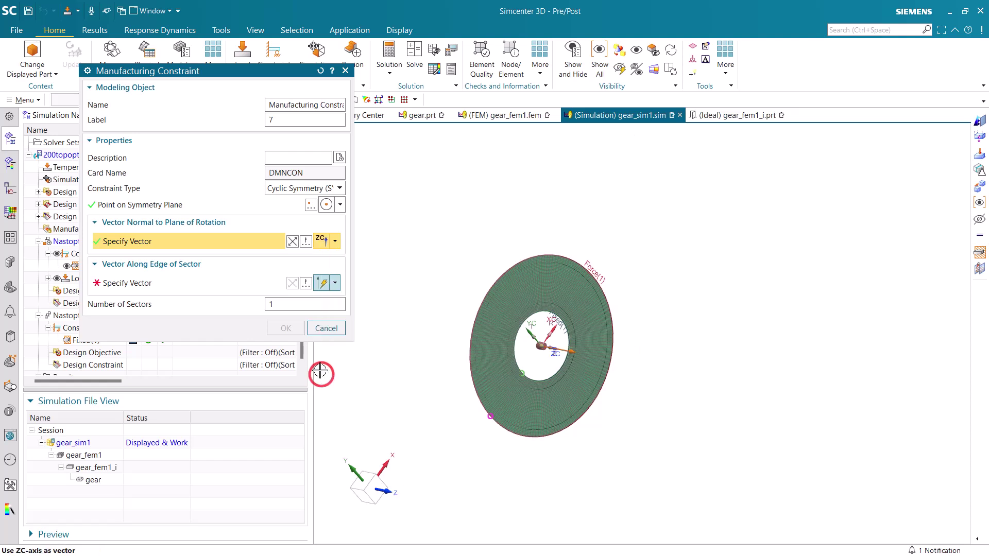
left_click(335, 284)
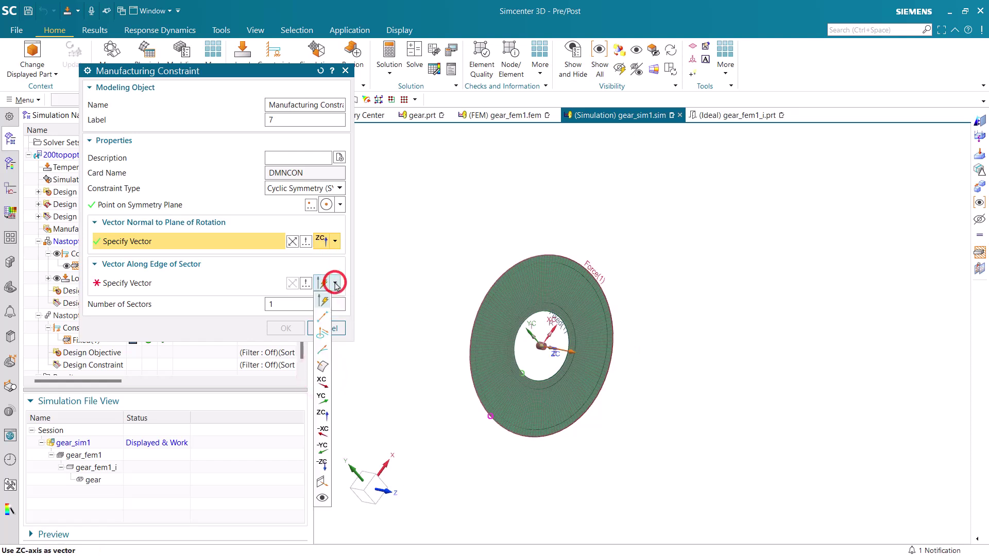
left_click(321, 399)
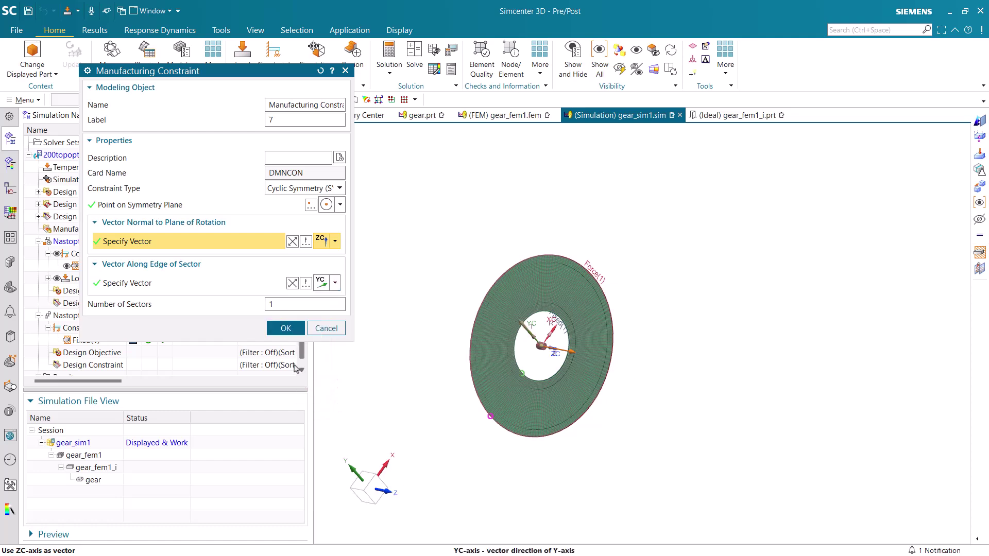
left_click(285, 328)
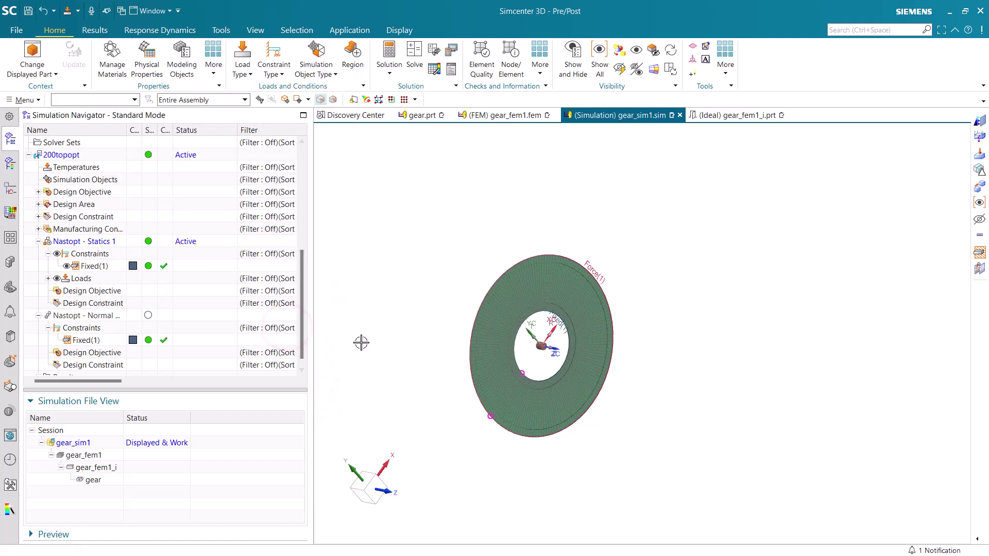
Edit the cyclic symmetry constraint so Number of Sectors is 6 instead of 1.
left_click(38, 229)
right_click(75, 242)
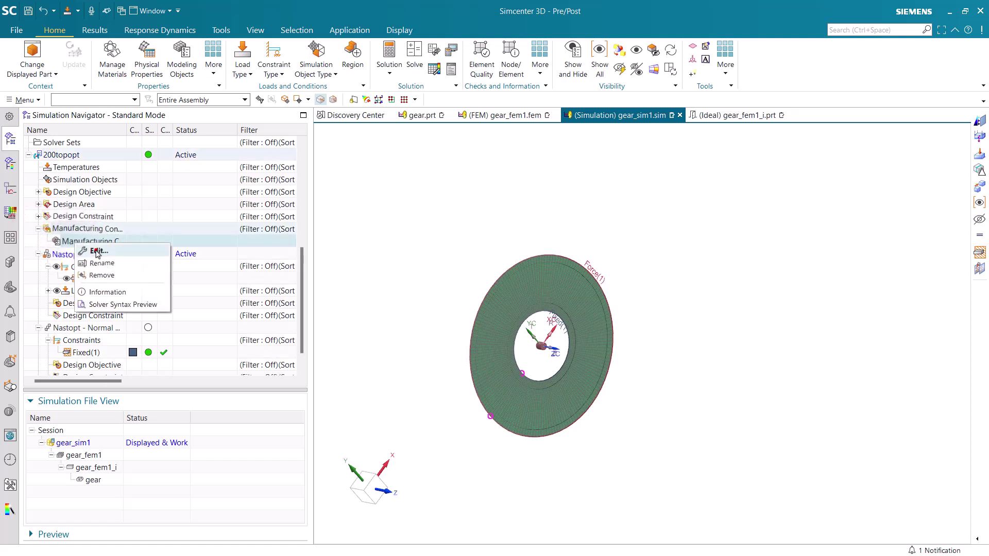
left_click(97, 251)
double_click(281, 305)
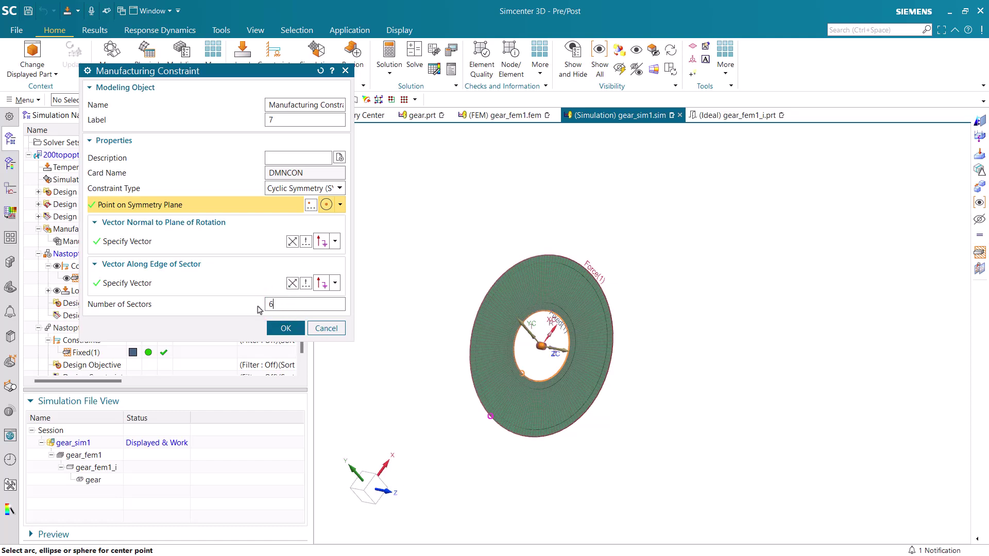
left_click(285, 328)
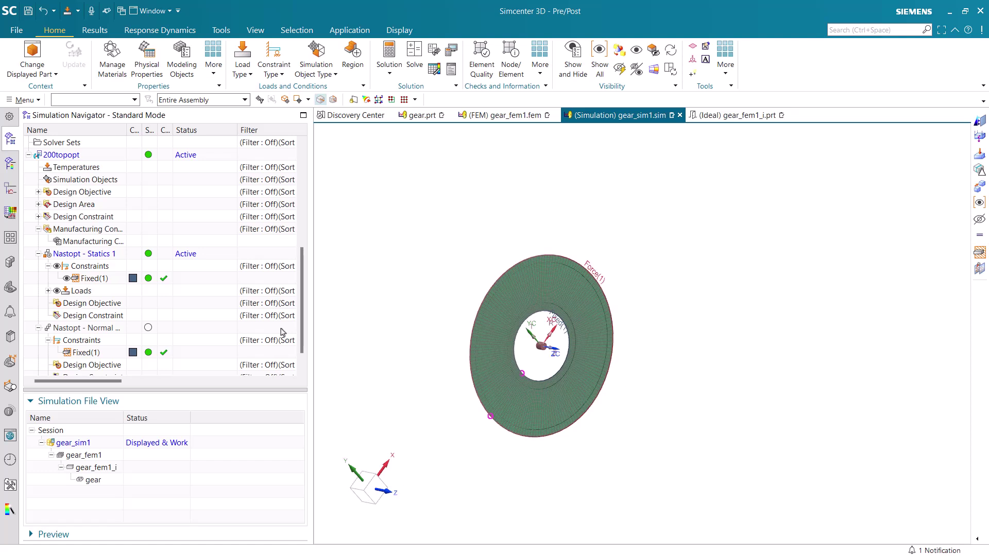
Start a new statics design constraint with Stress response and Element Selection.
right_click(110, 320)
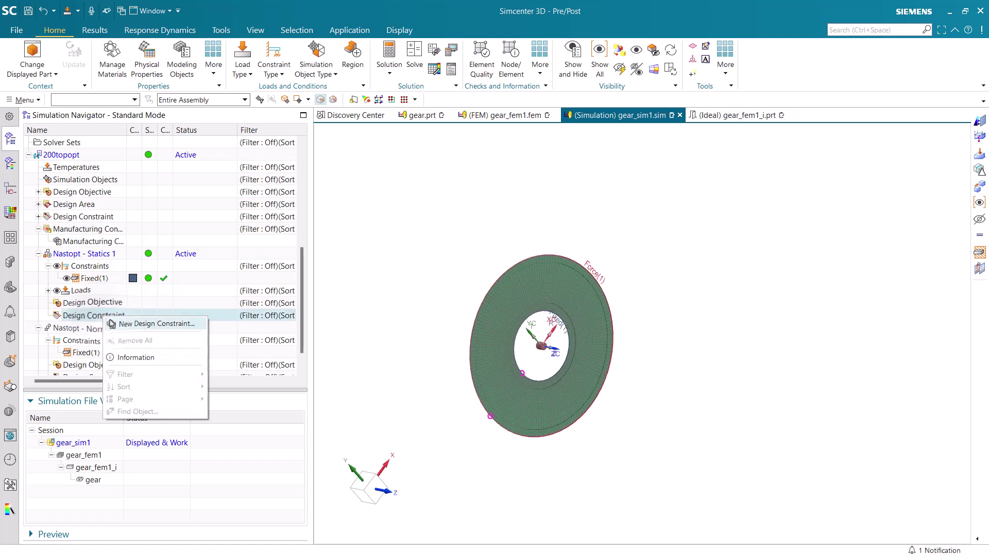
double_click(117, 320)
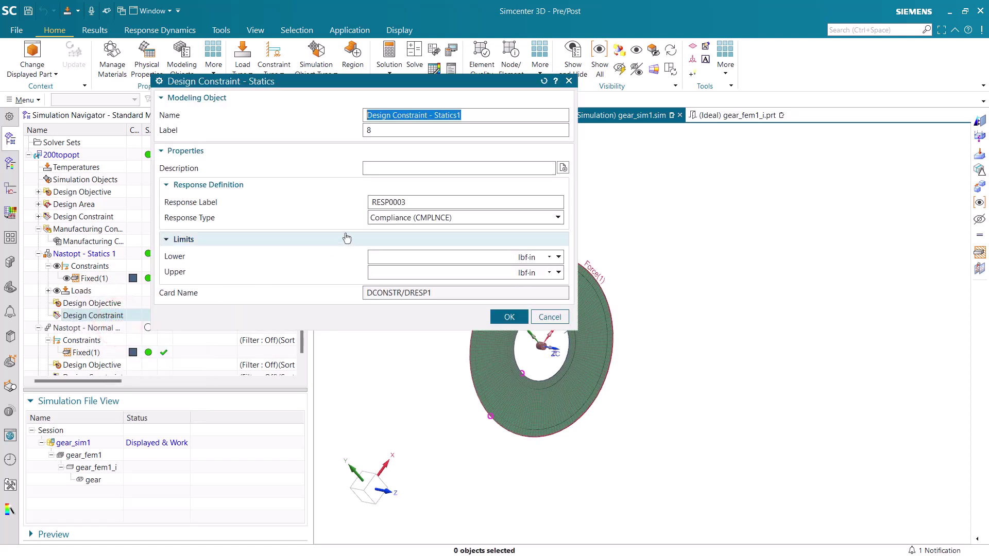
left_click(405, 218)
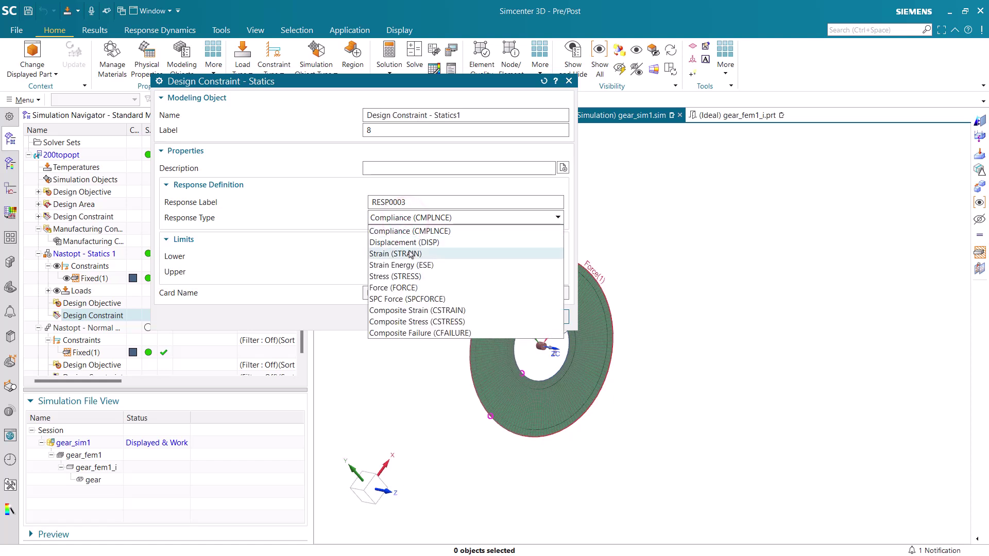
left_click(411, 276)
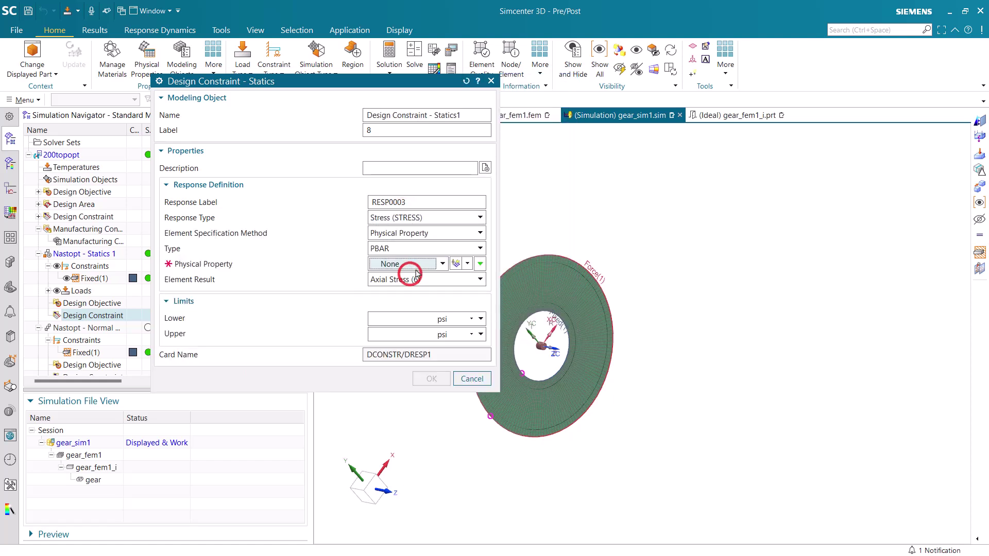
left_click(423, 234)
left_click(421, 257)
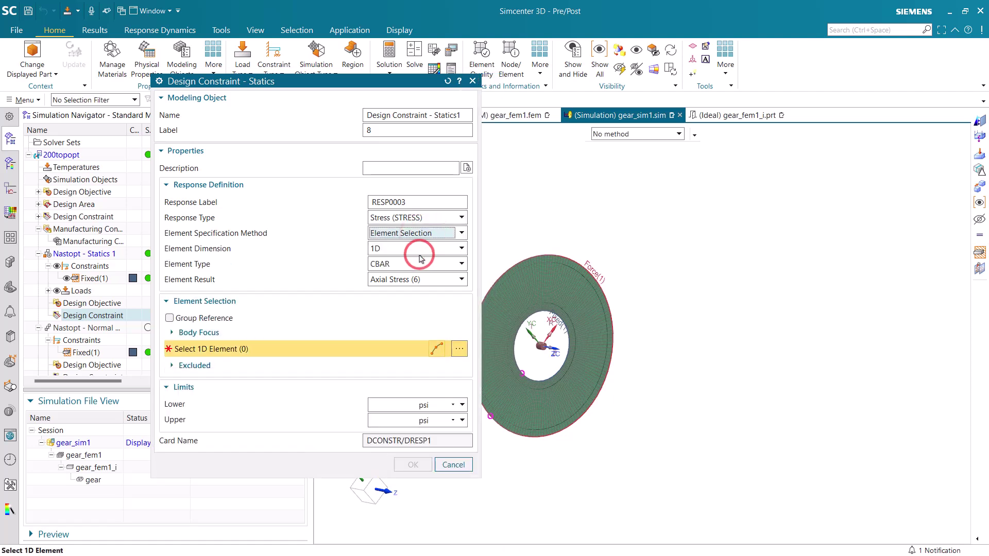
Constrain von Mises stress at Z1 on the gear's 2D shell mesh to 0–30000 psi.
left_click(414, 249)
left_click(401, 284)
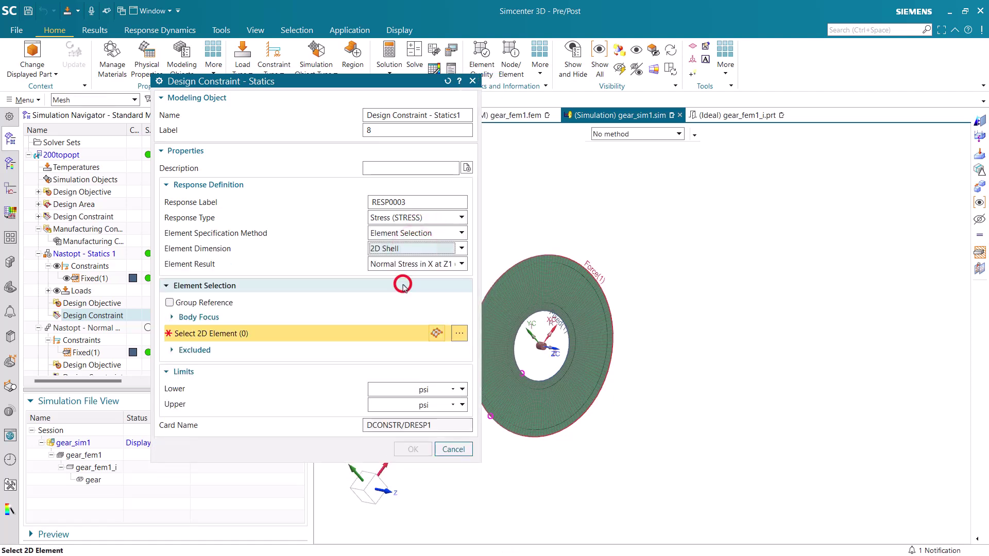
left_click(411, 264)
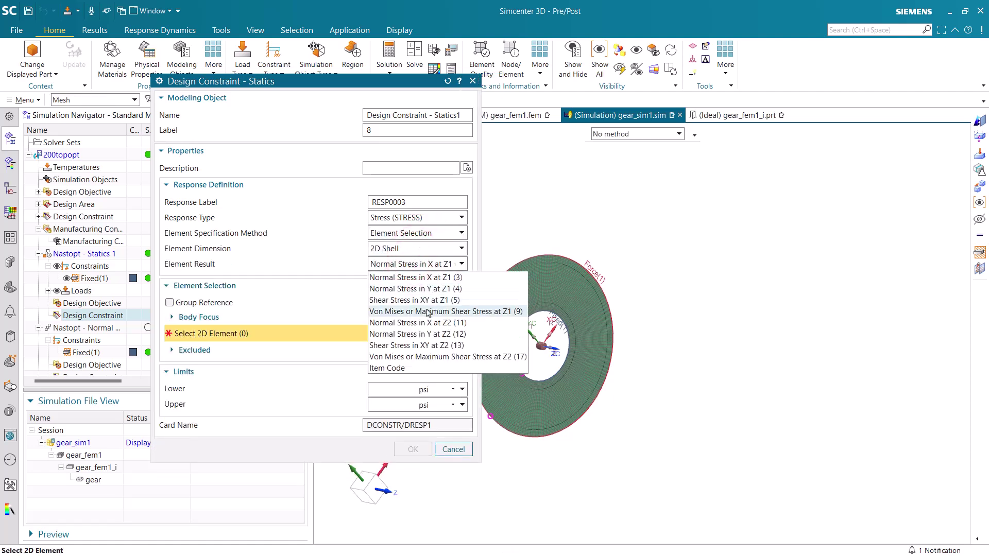
left_click(428, 311)
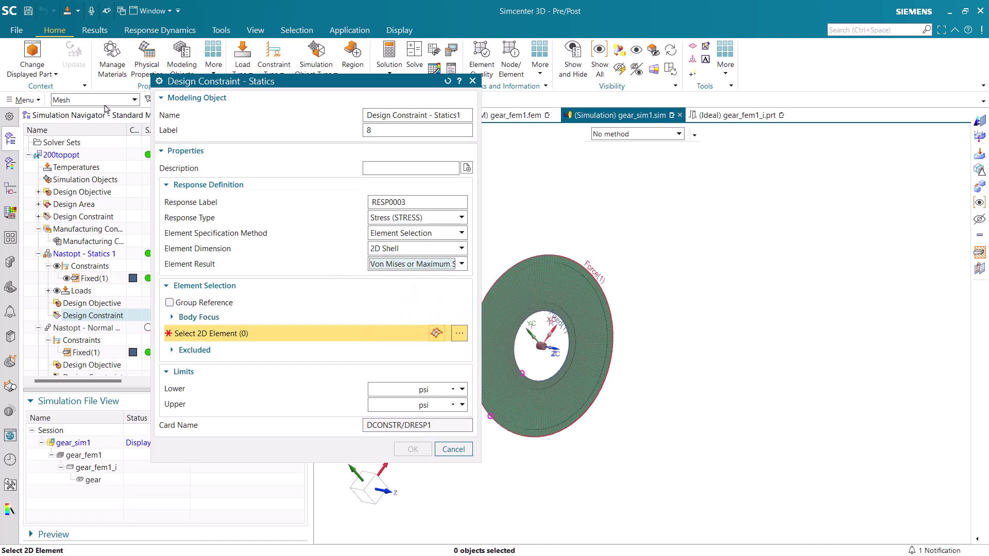
left_click(546, 293)
left_click(390, 390)
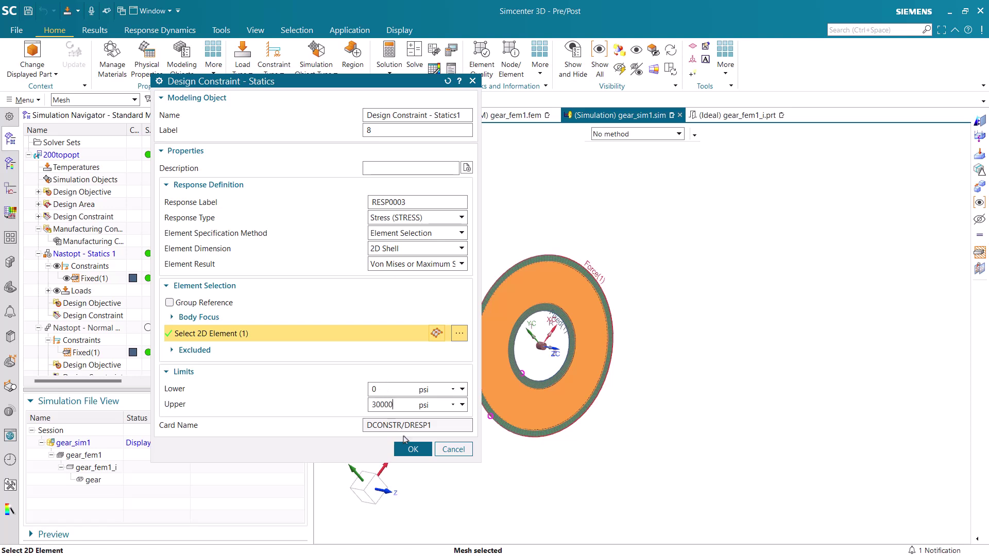
left_click(411, 448)
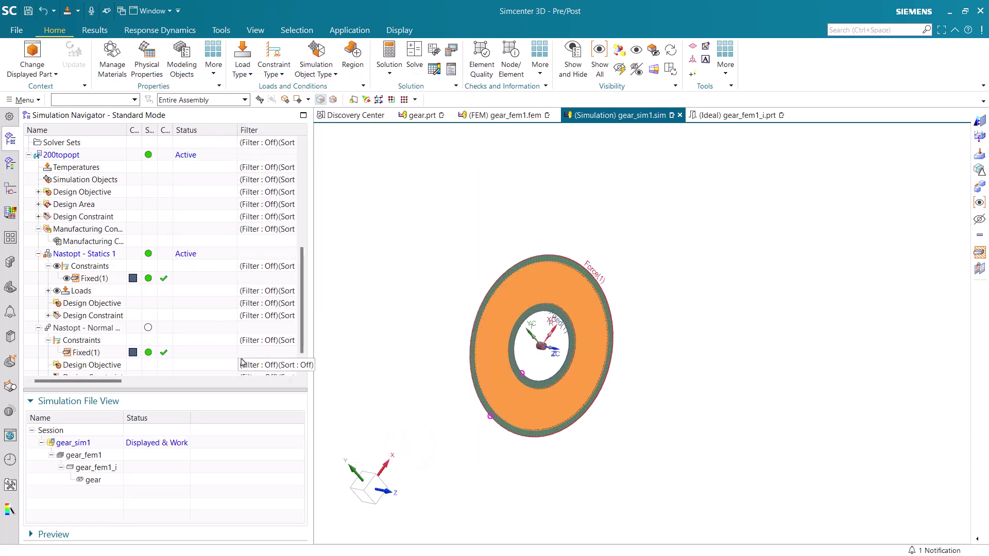
Start another statics design constraint for Displacement with DOF1 turned On.
right_click(118, 318)
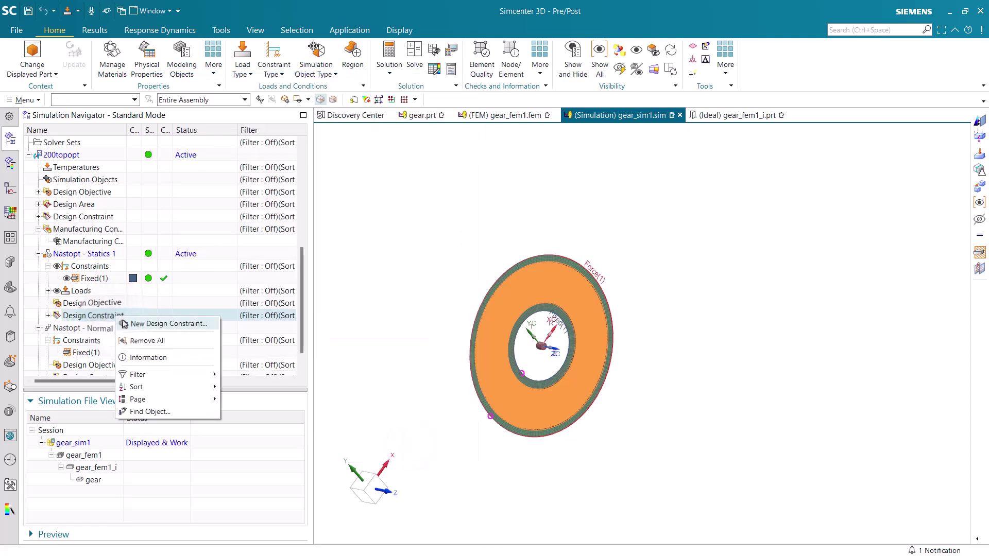
left_click(125, 321)
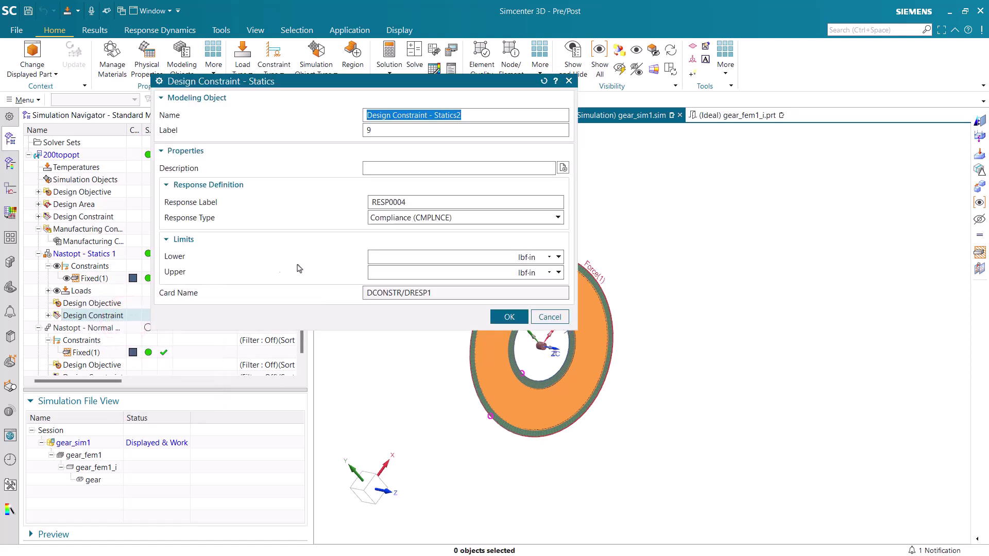
left_click(470, 218)
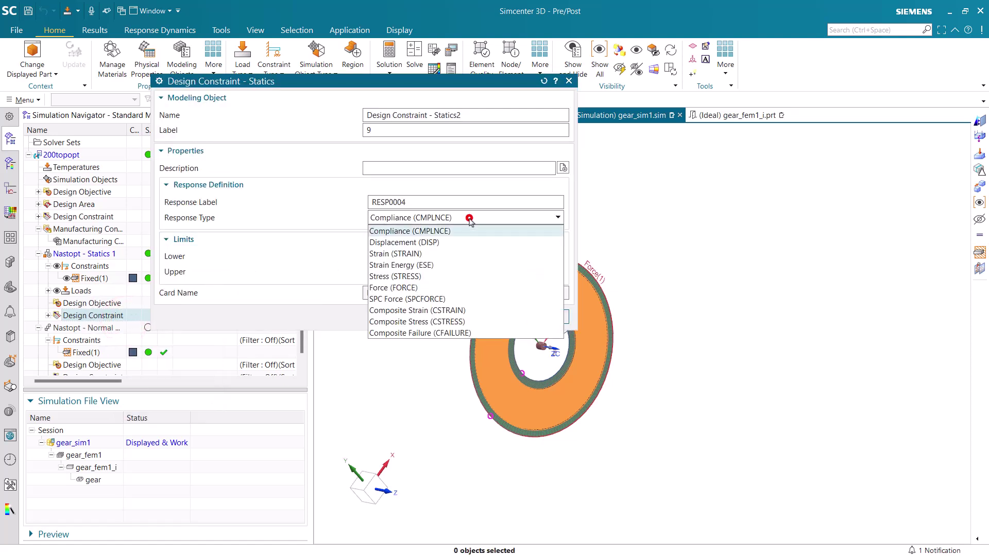
left_click(457, 243)
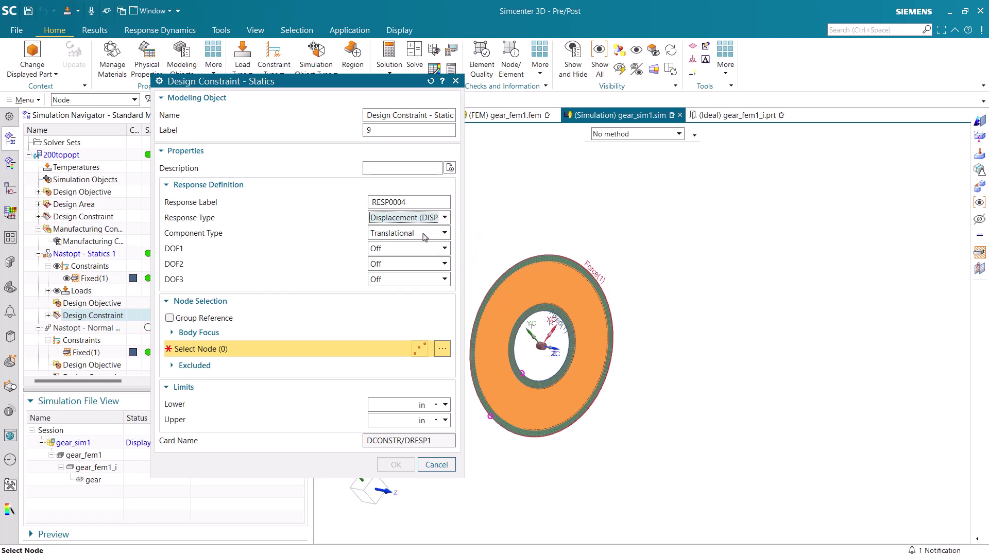
left_click(412, 251)
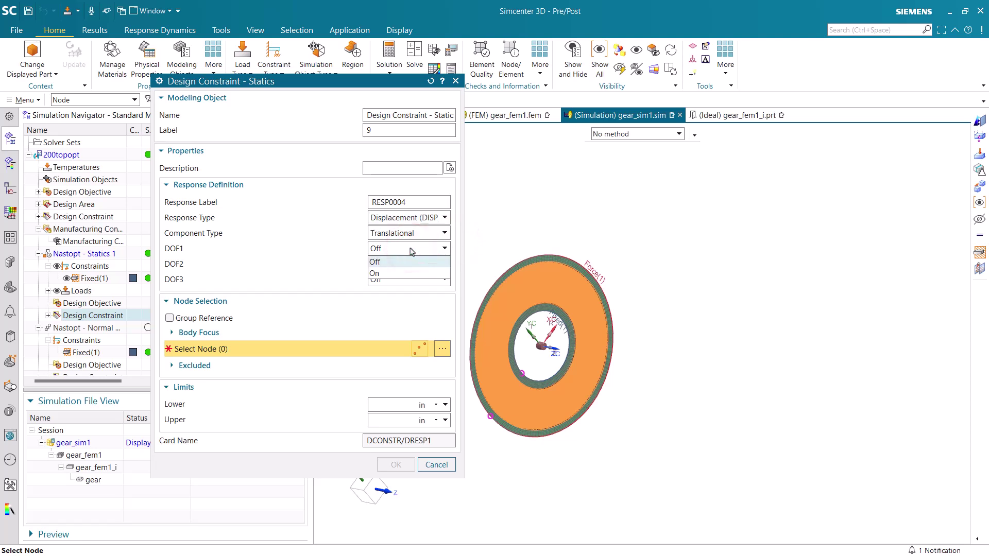
left_click(399, 274)
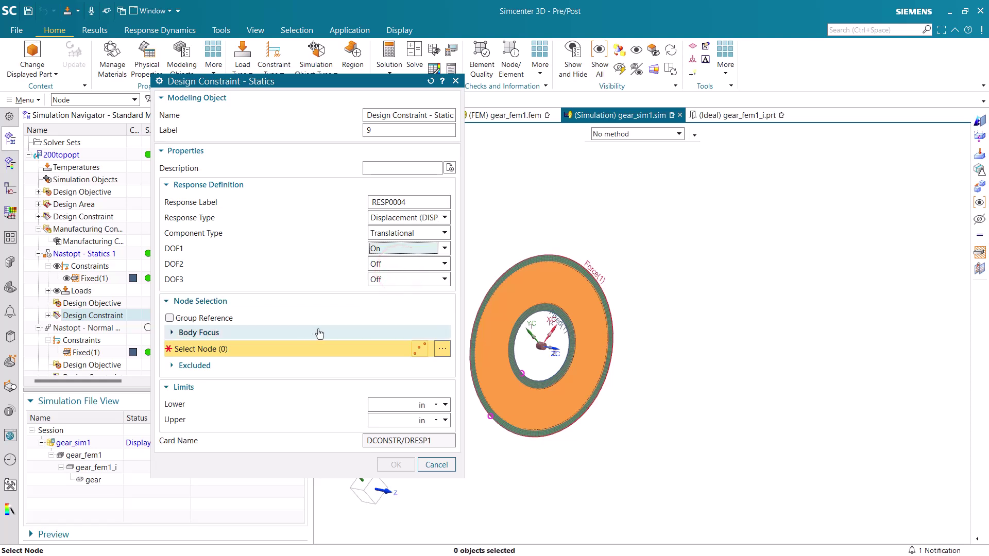
Pick a node on the gear's outer rim and limit its displacement to 0–.002 in.
mouse_move(628, 340)
middle_mouse_down()
mouse_move(649, 338)
mouse_move(596, 337)
mouse_move(615, 331)
mouse_move(615, 340)
middle_mouse_up()
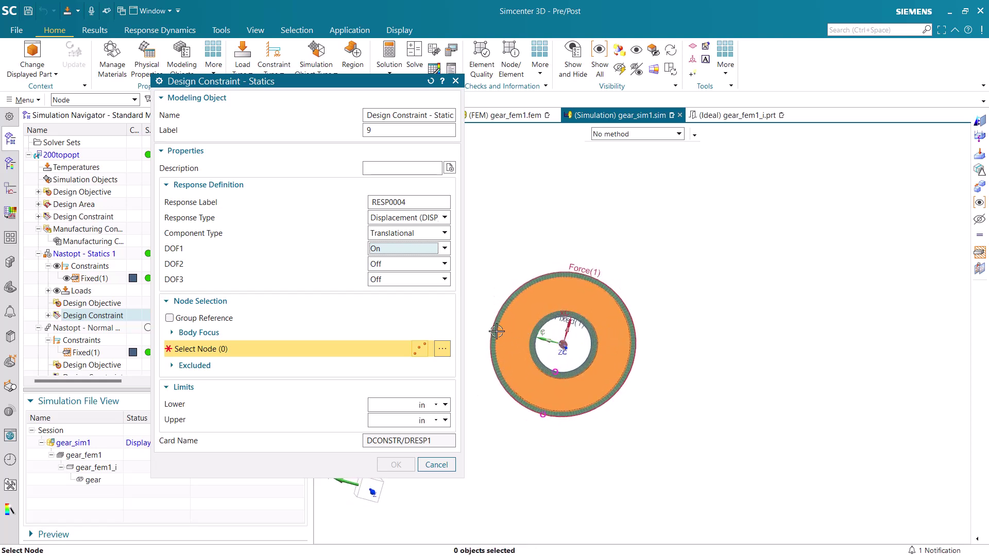
scroll(488, 329, "up", 5)
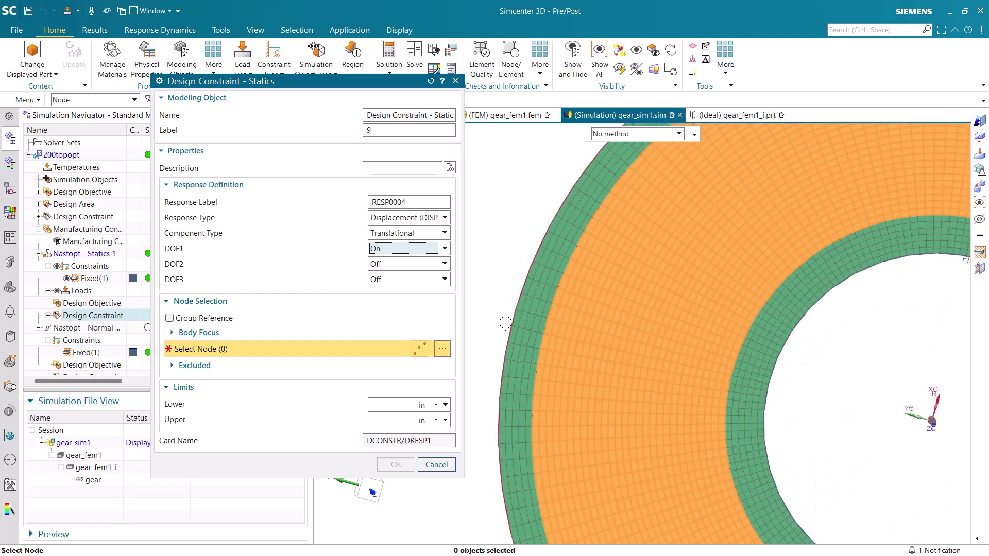
left_click(506, 321)
scroll(508, 317, "down", 5)
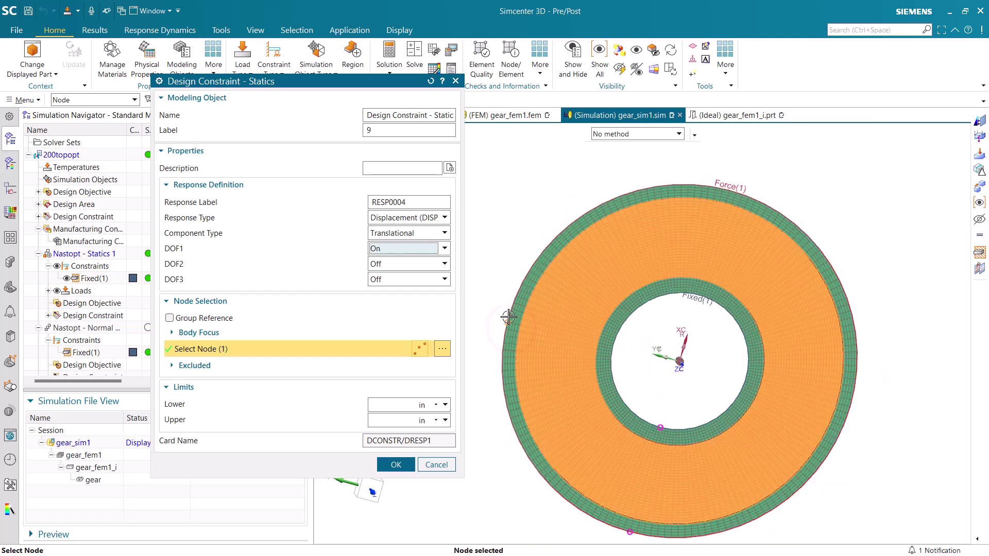
scroll(530, 315, "down", 1)
left_click(395, 405)
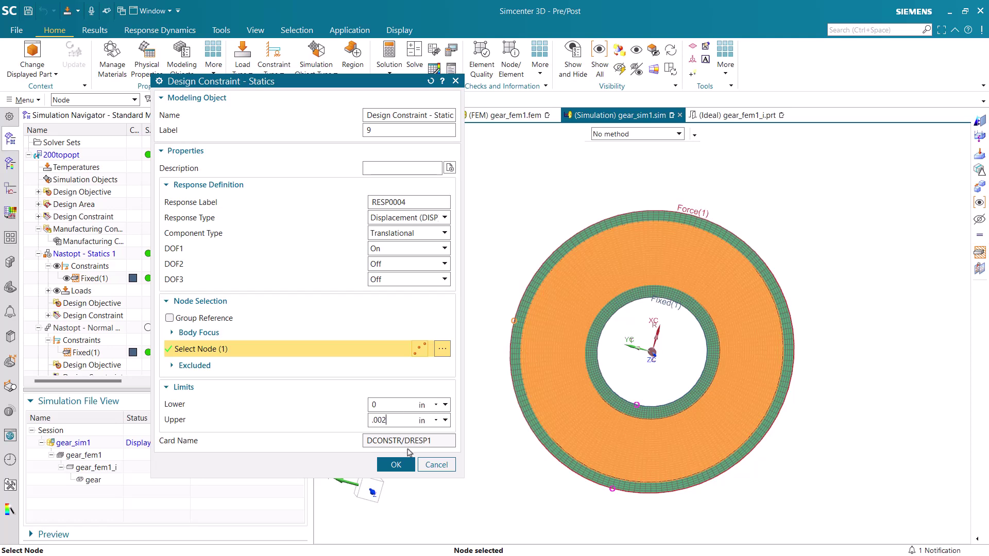
left_click(403, 465)
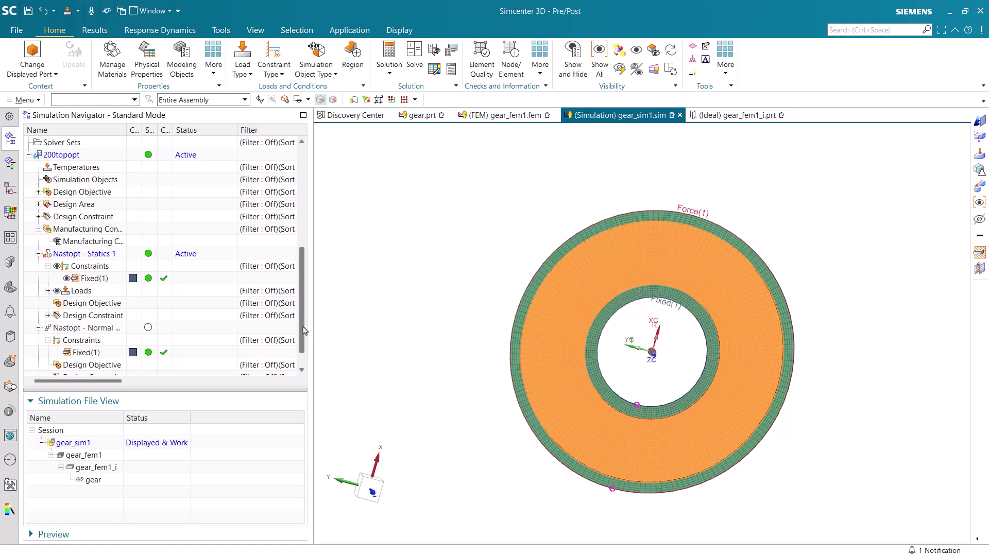
Add a normal-modes design constraint with a 20 Hz lower limit, then choose a Statics subcase option.
left_click_drag(302, 326, 302, 338)
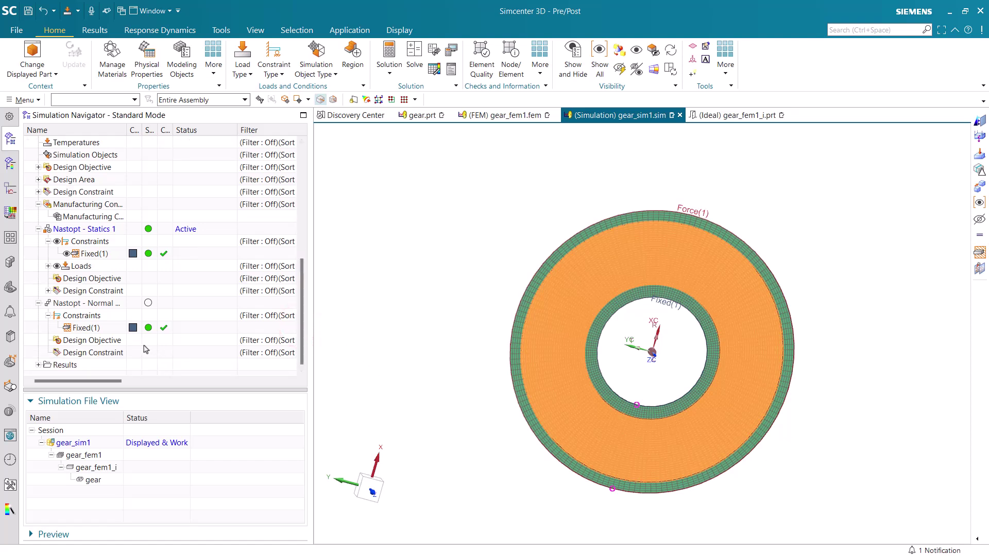
right_click(108, 354)
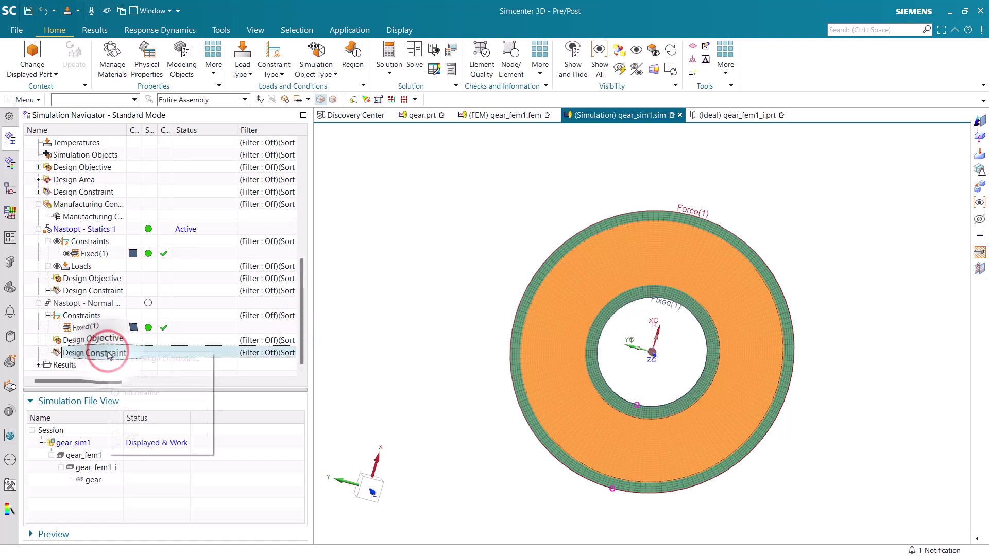
left_click(130, 361)
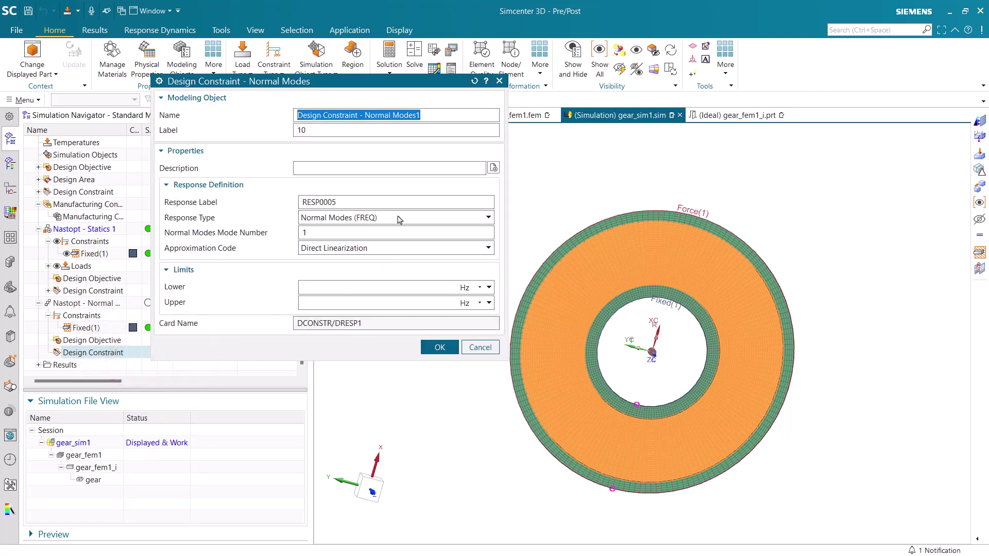
left_click(340, 286)
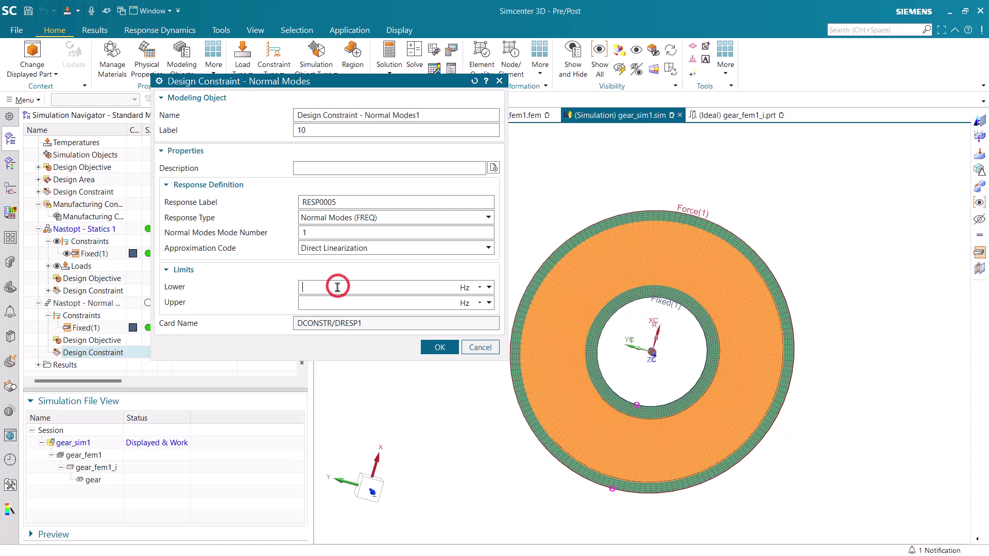
type("20000")
left_click(437, 347)
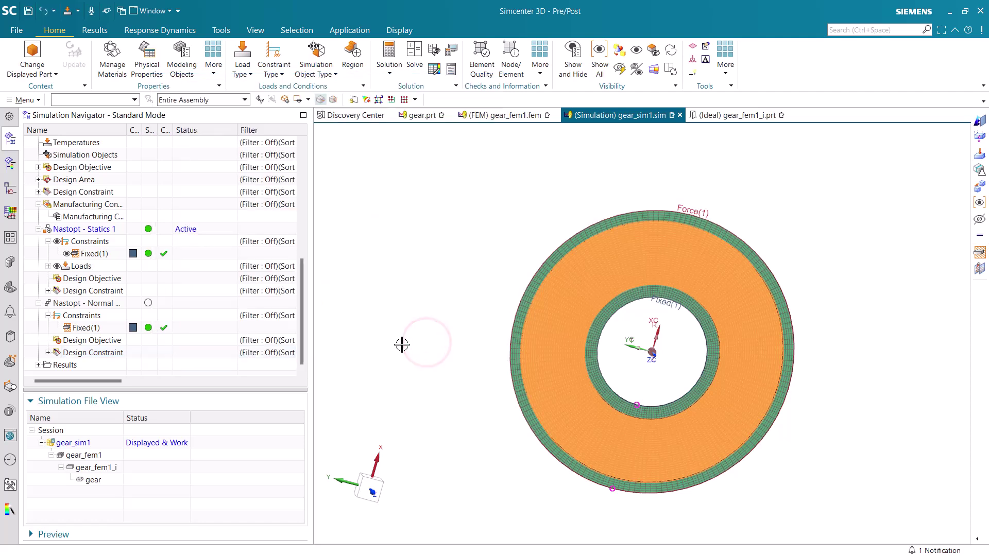
right_click(109, 231)
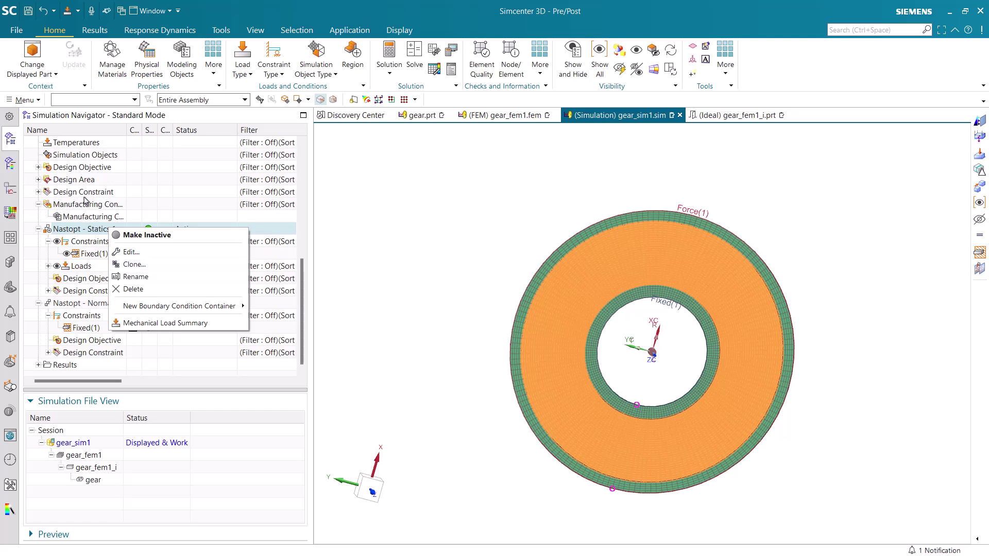
left_click(133, 265)
Solve 200topopt with Nastran, decline reviewing results, and close the monitor windows.
right_click(65, 242)
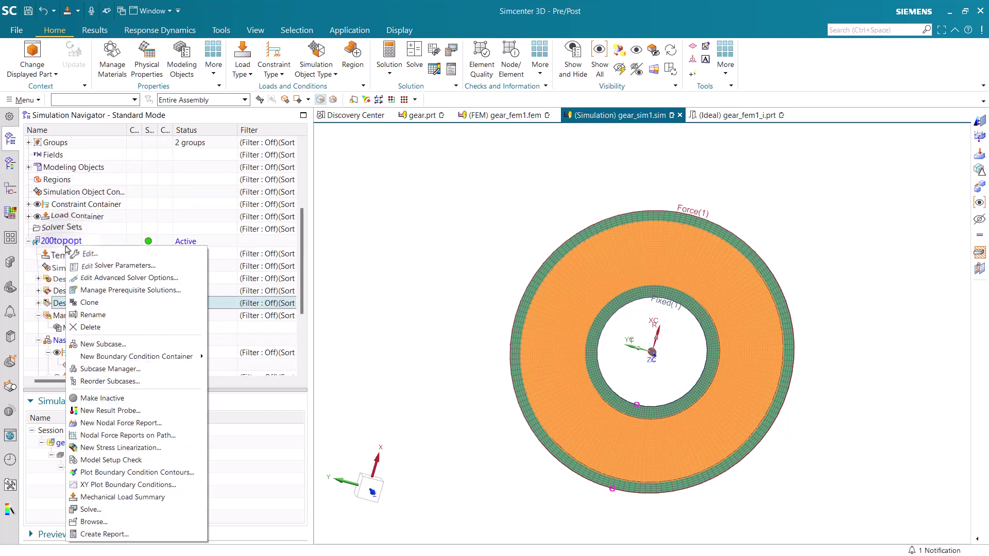
left_click(127, 514)
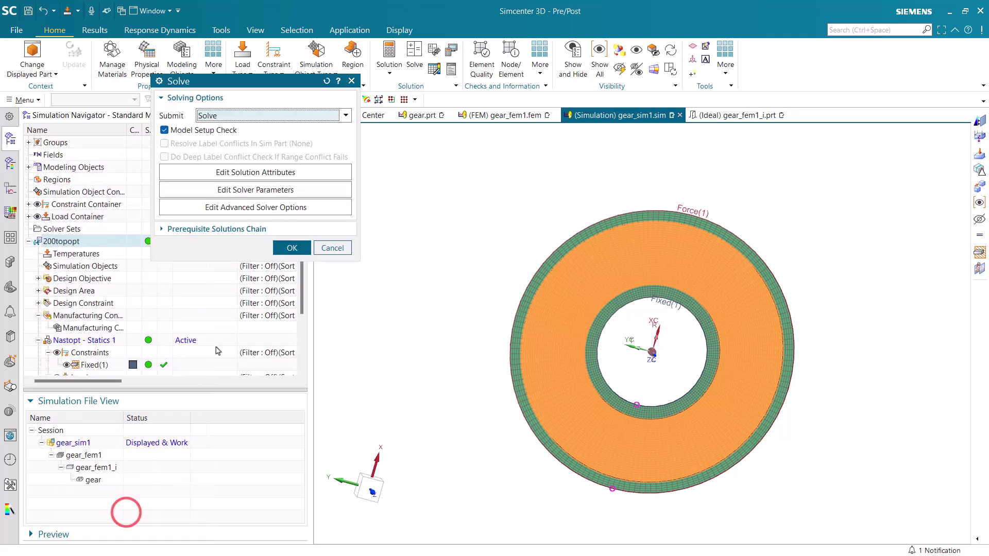
left_click(292, 248)
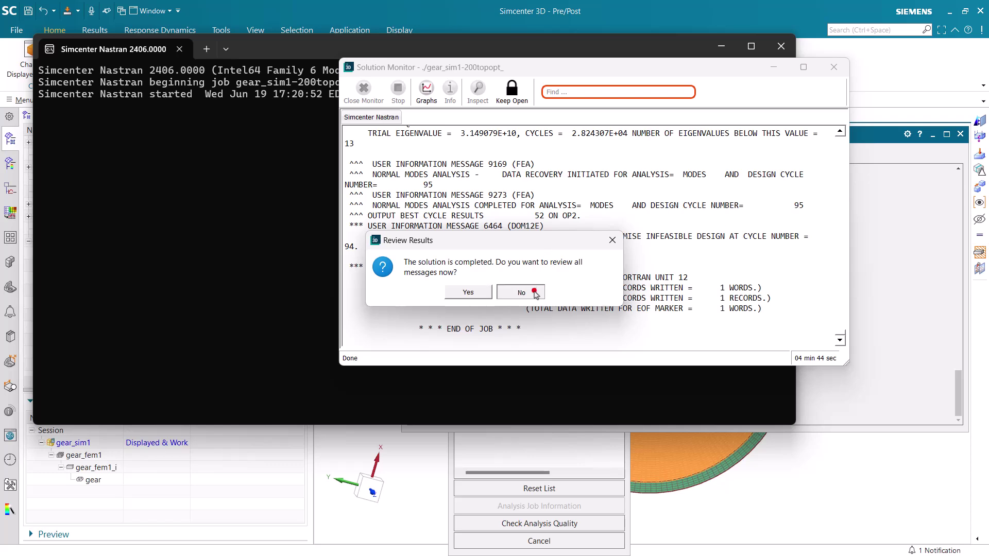
left_click(532, 291)
left_click(557, 536)
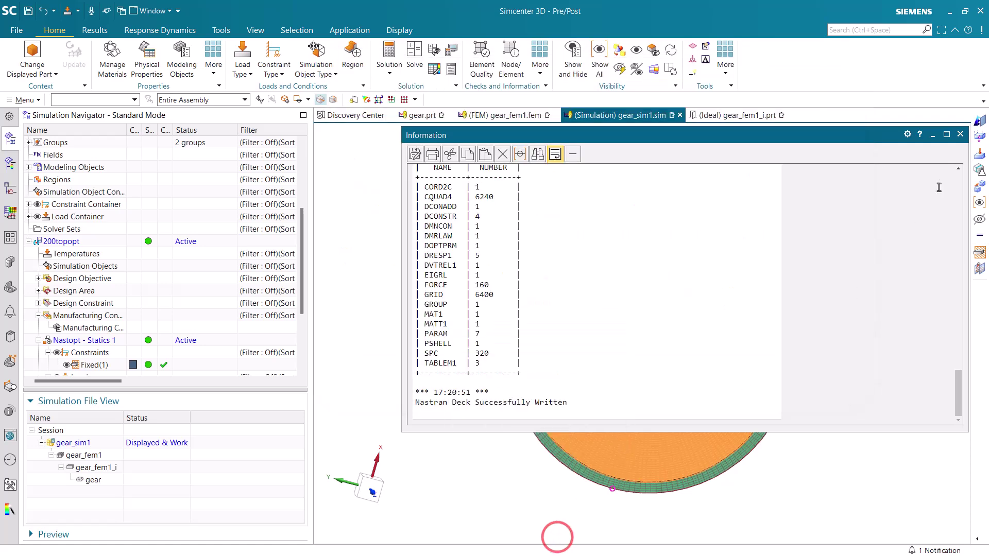
Close the information report and load the 200topopt results for post-processing.
left_click(961, 135)
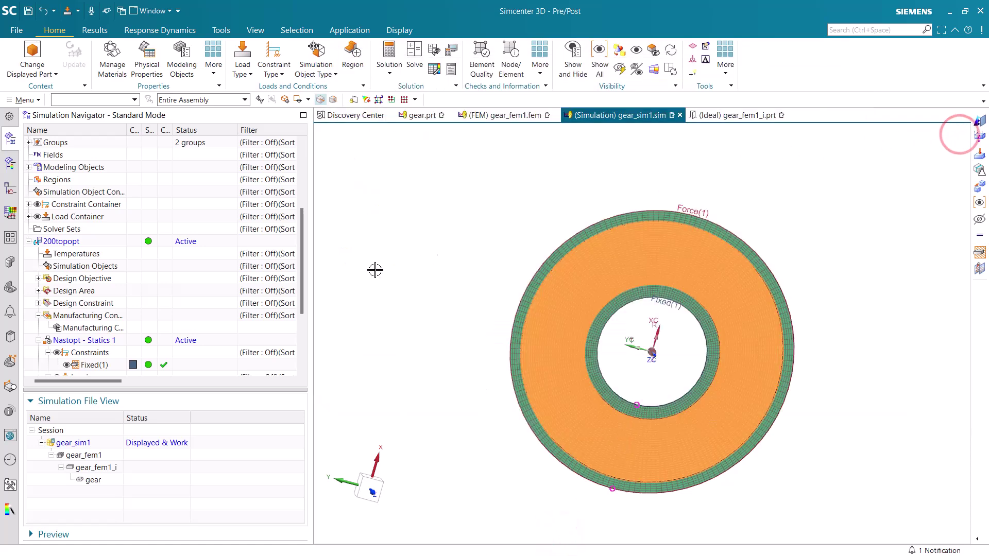
scroll(95, 354, "down", 2)
scroll(94, 354, "down", 1)
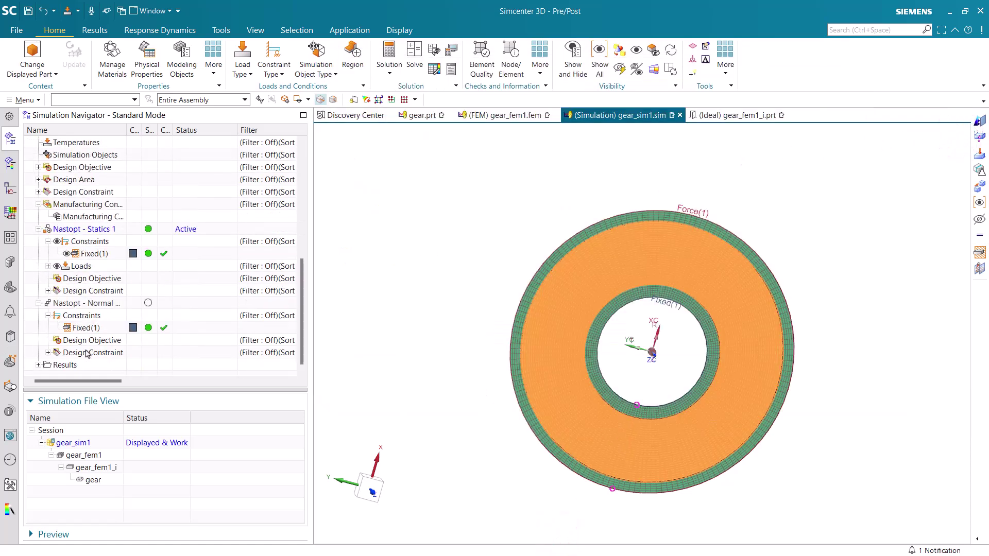
scroll(43, 373, "down", 1)
left_click(31, 360)
double_click(73, 364)
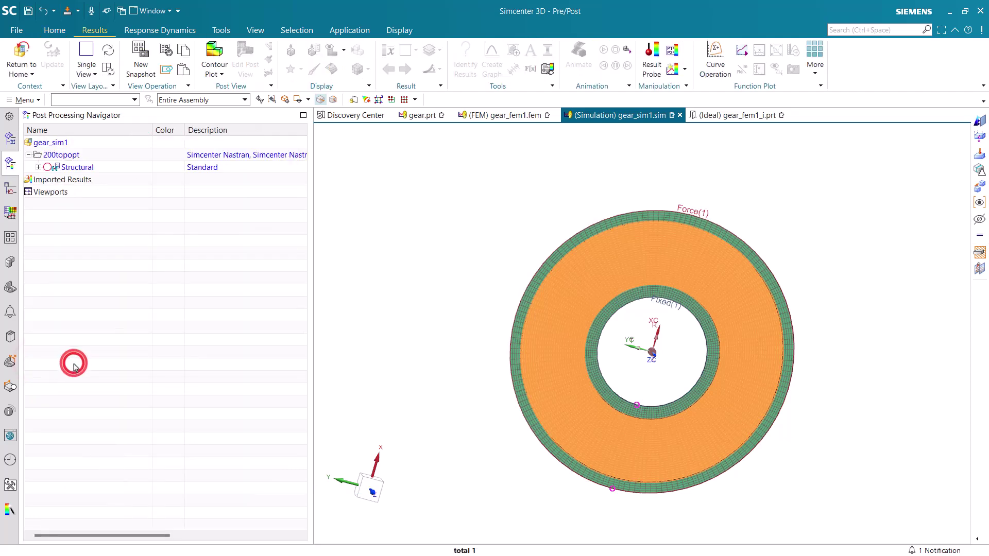
Plot the Design Cycle 52 Normalized Material Density scalar contour on the gear.
left_click(39, 167)
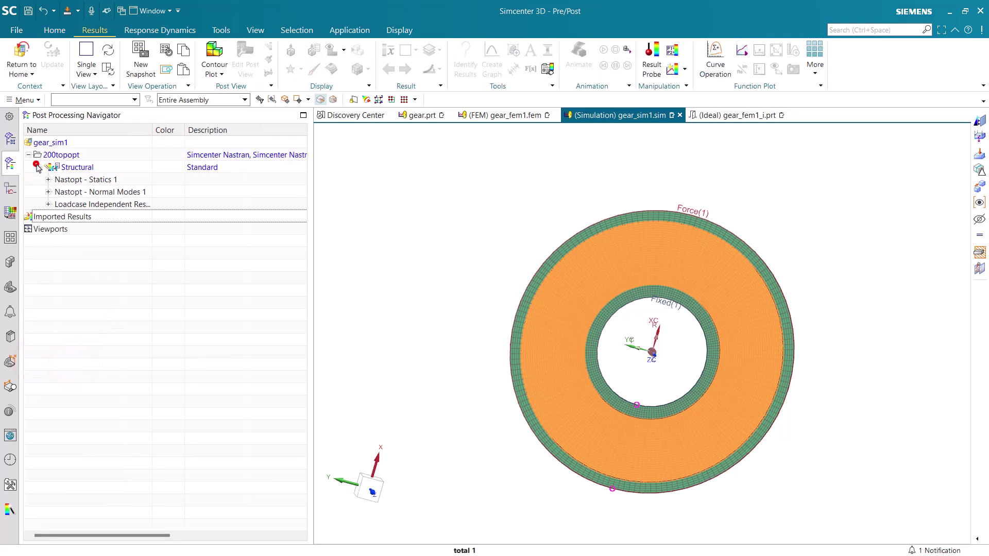
left_click(47, 204)
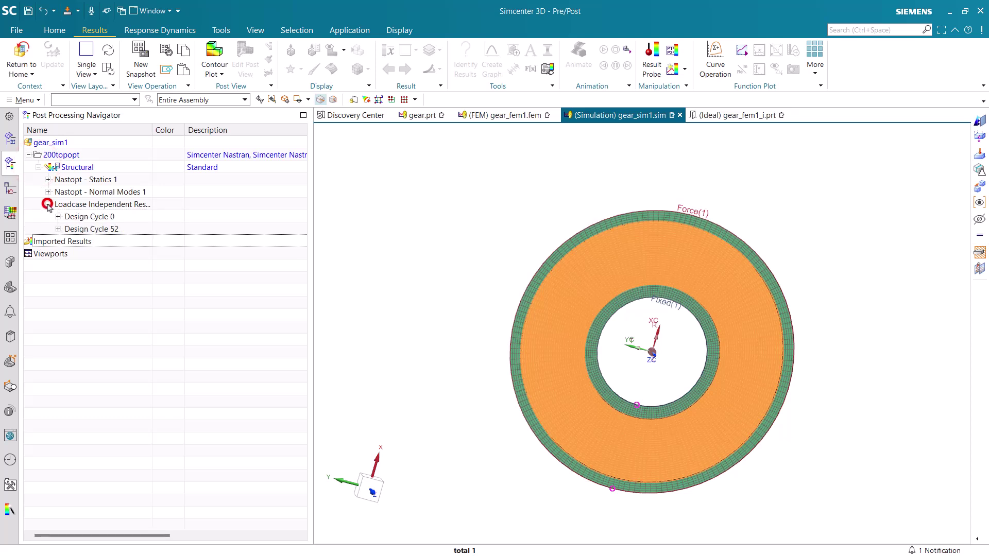
left_click(59, 229)
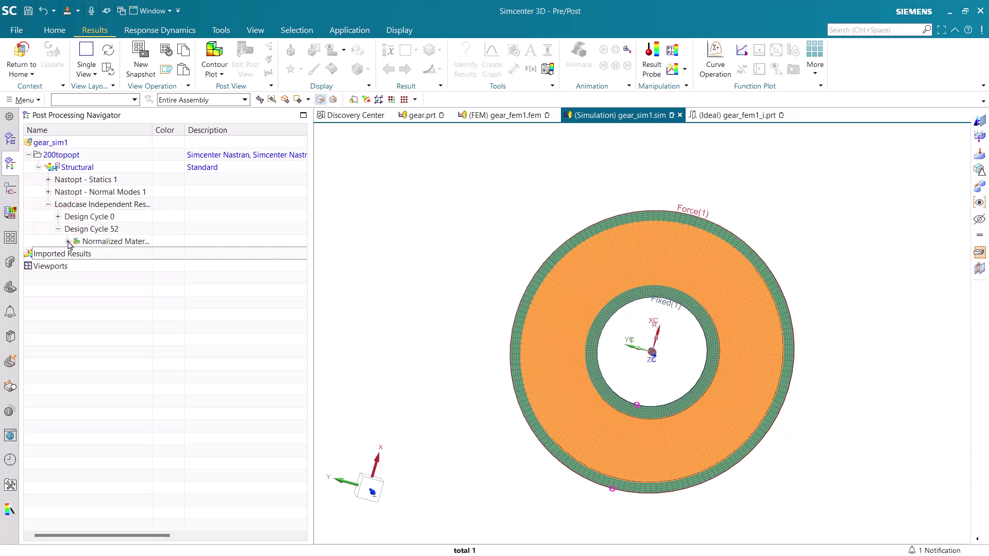
left_click(68, 241)
left_click(47, 192)
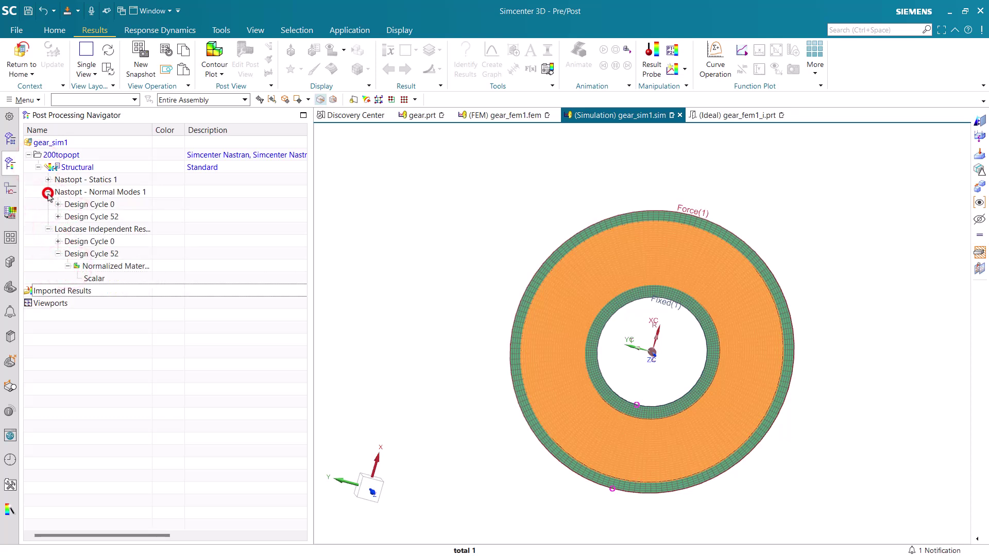
left_click(58, 217)
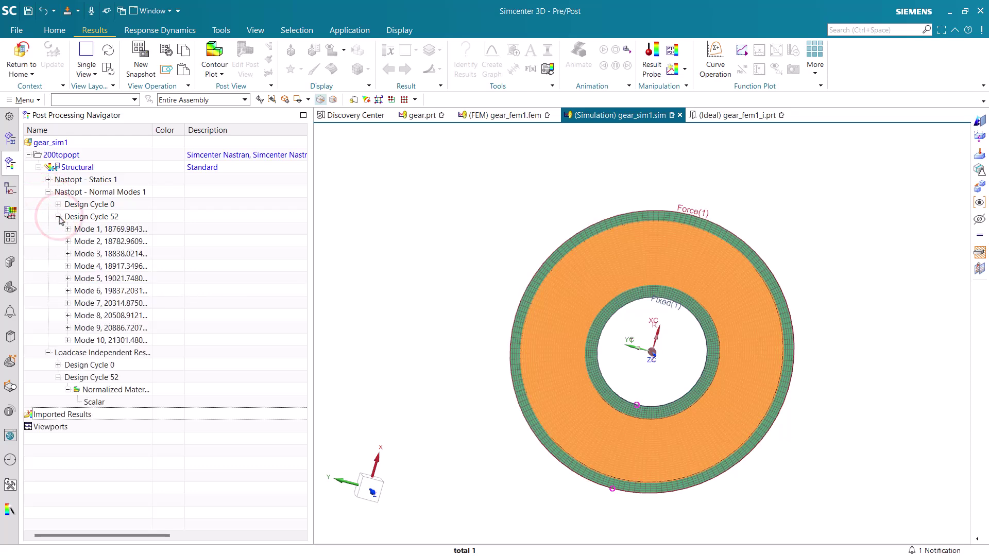
left_click(58, 217)
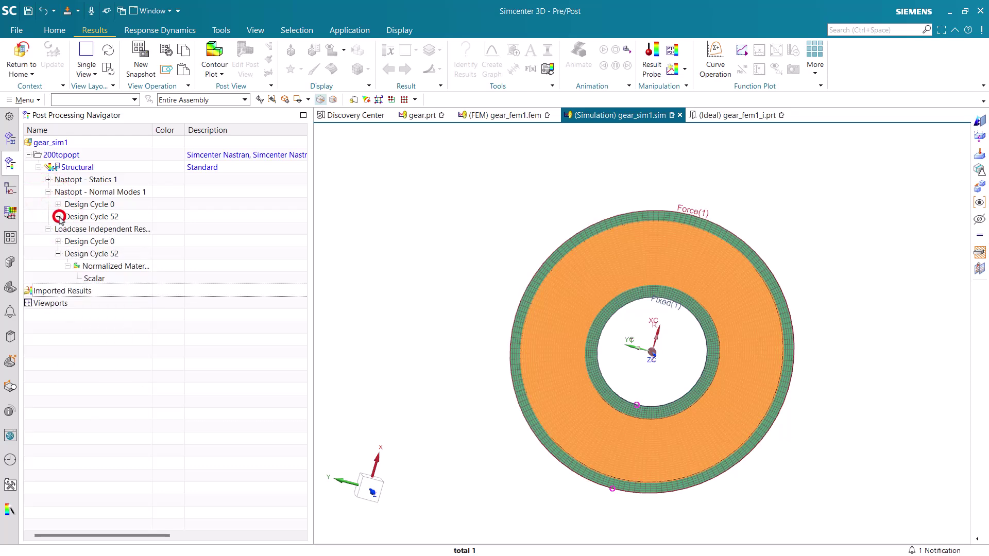
double_click(94, 278)
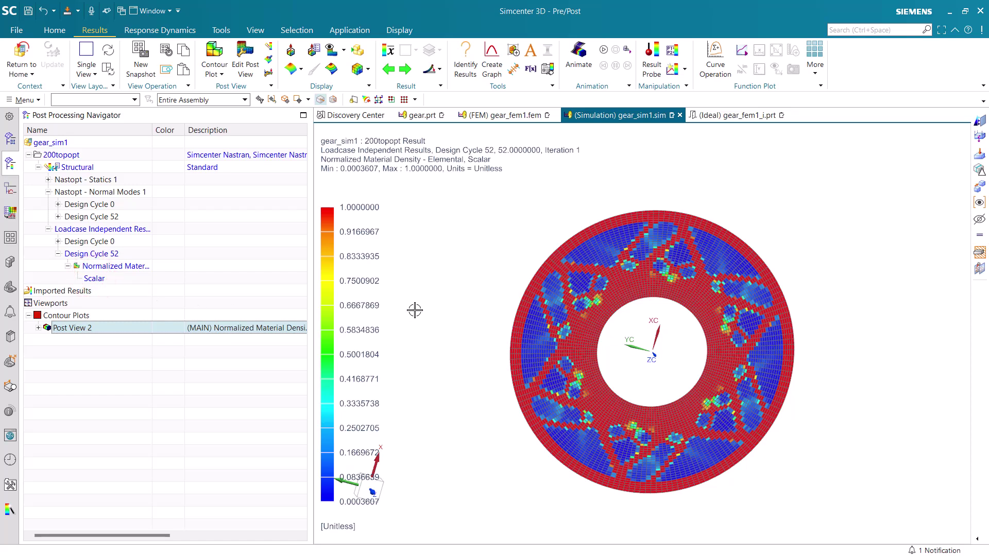
In the post view legend, set extremes to Specified with minimum 0.2 and underflow Clipped.
left_click(246, 61)
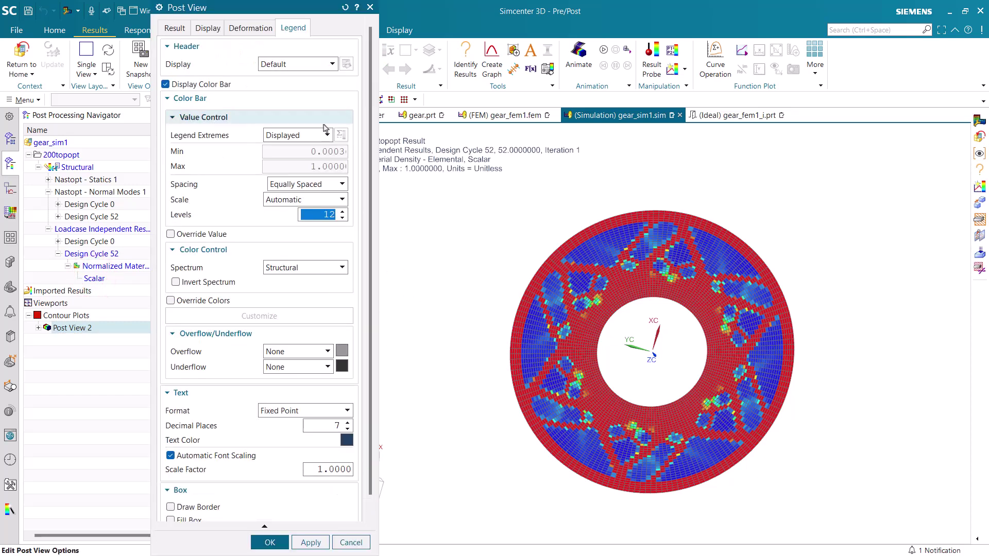
left_click(325, 135)
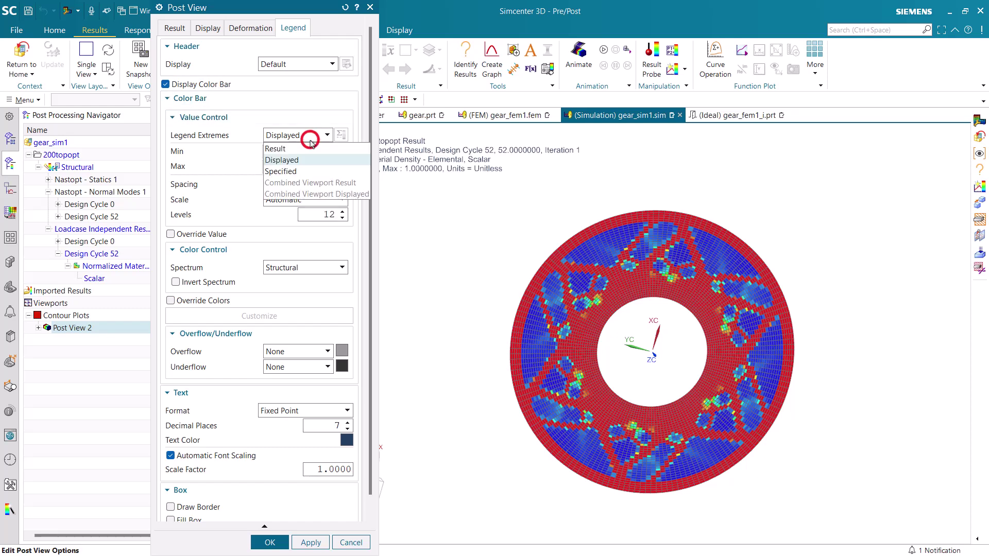
left_click(300, 168)
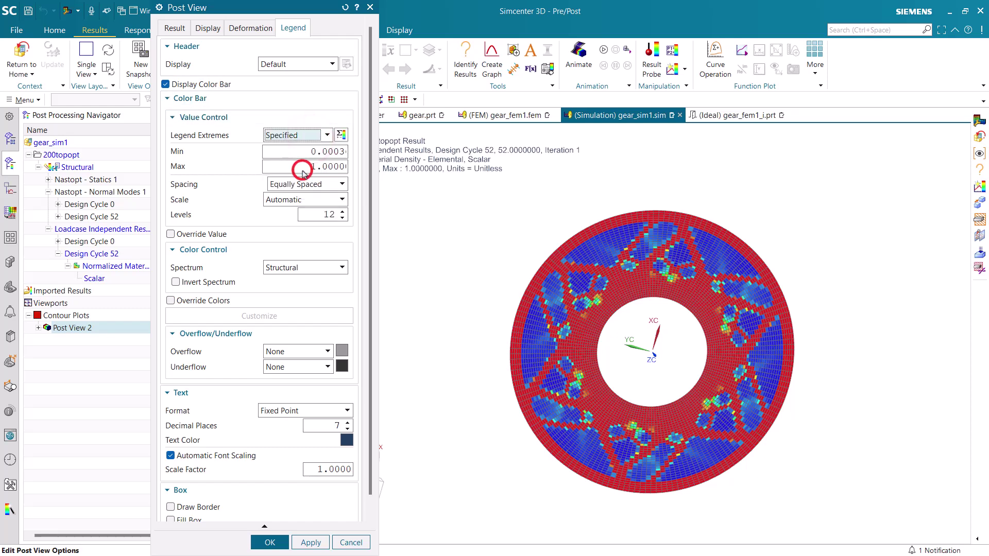
double_click(319, 150)
type("0.2")
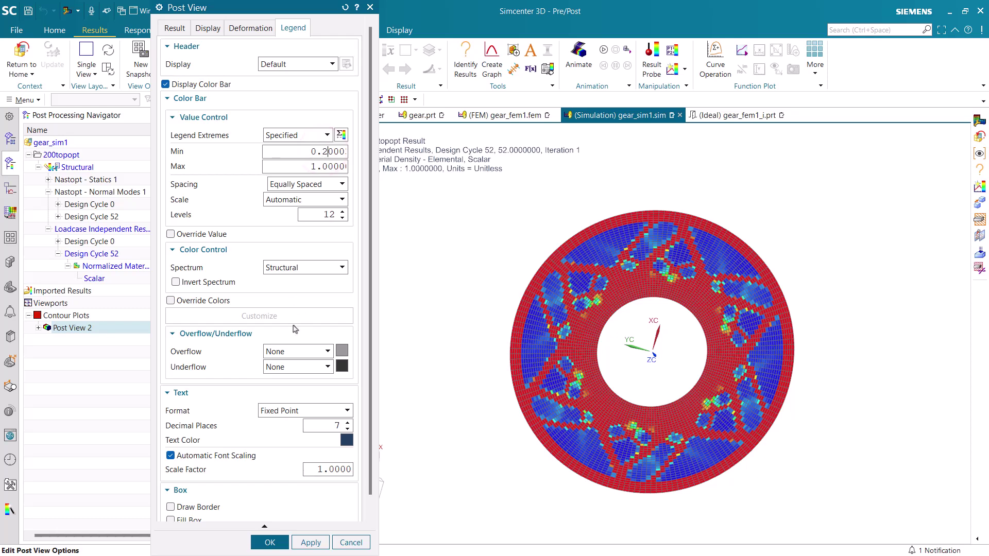
left_click(298, 366)
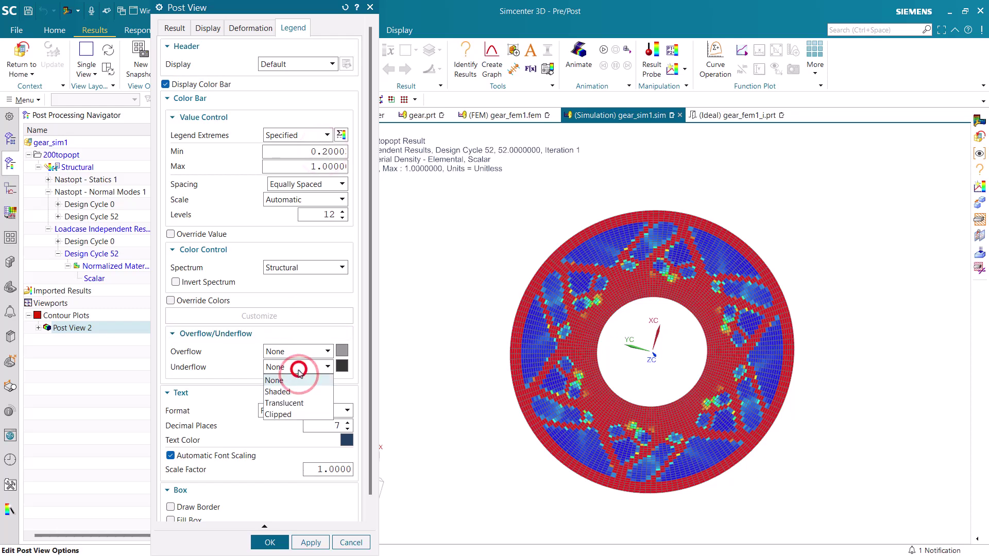
left_click(279, 410)
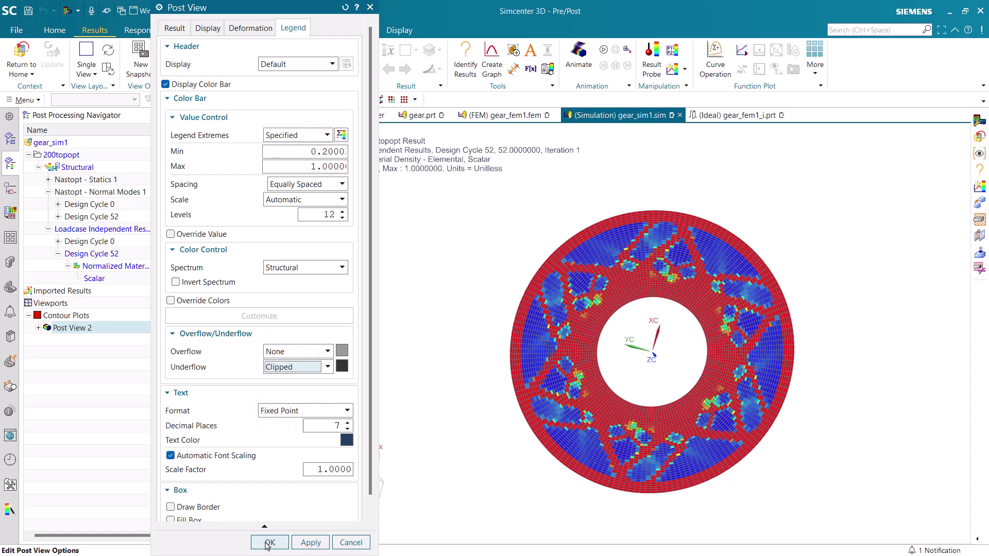
left_click(267, 541)
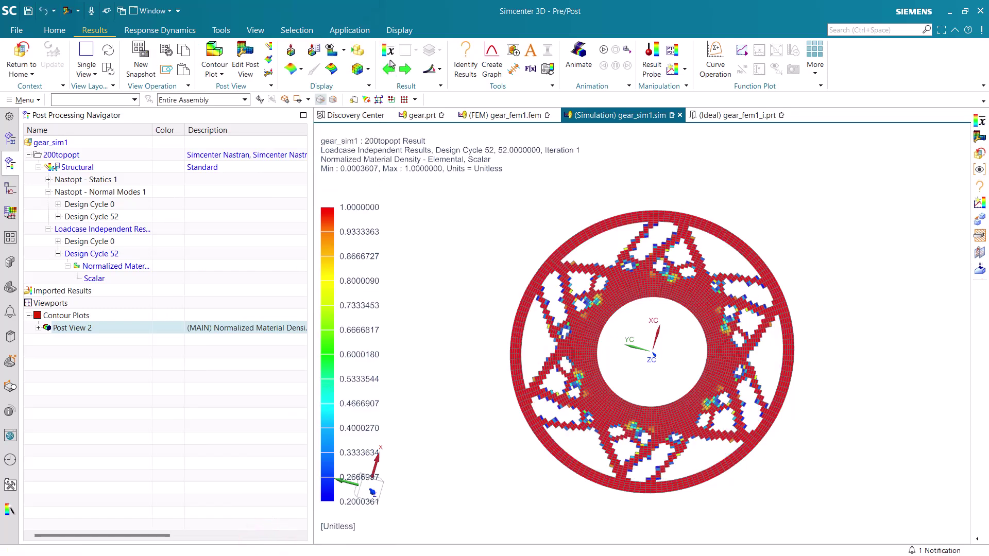
Switch the density contour to Elemental Averaged smooth display and zoom to inspect the gear bands.
left_click(388, 50)
scroll(672, 349, "down", 3)
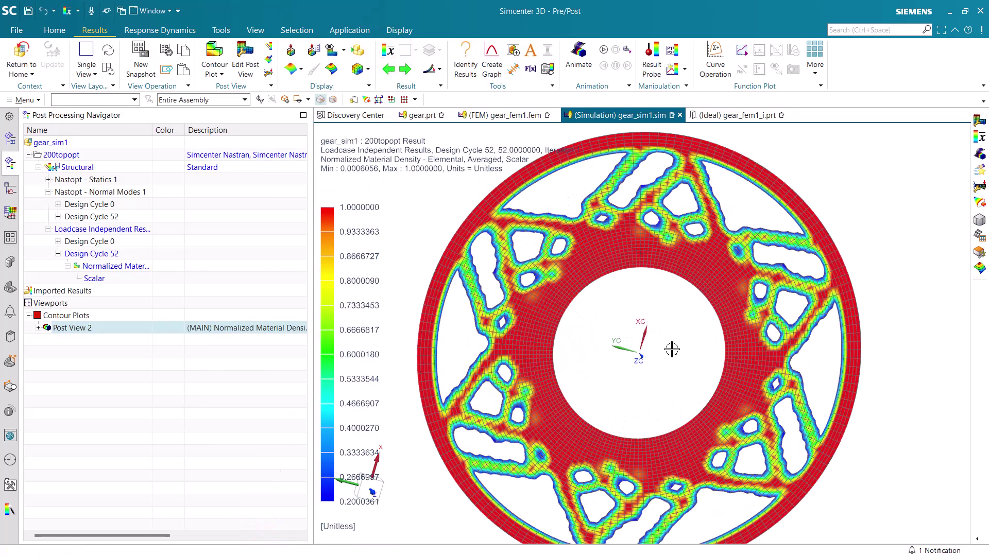
scroll(657, 233, "up", 1)
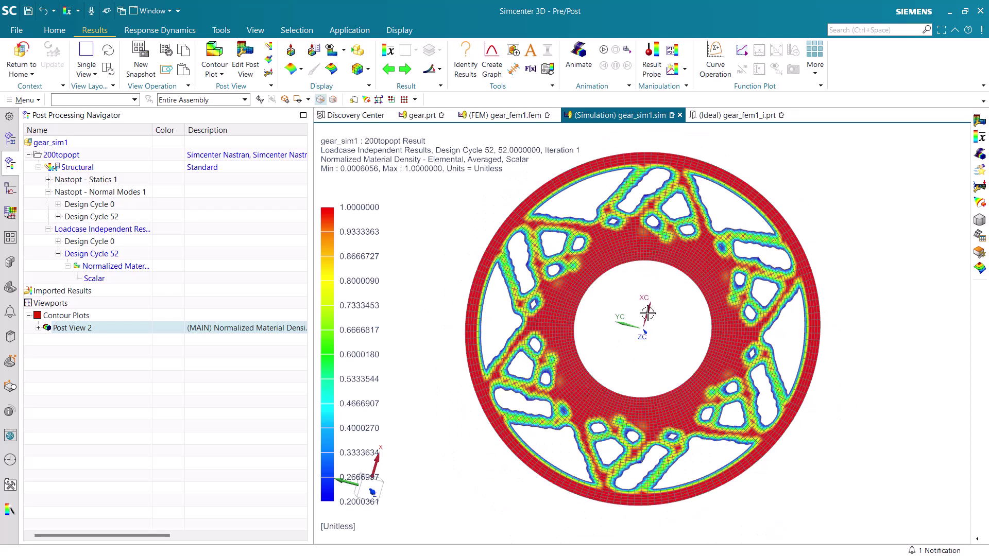